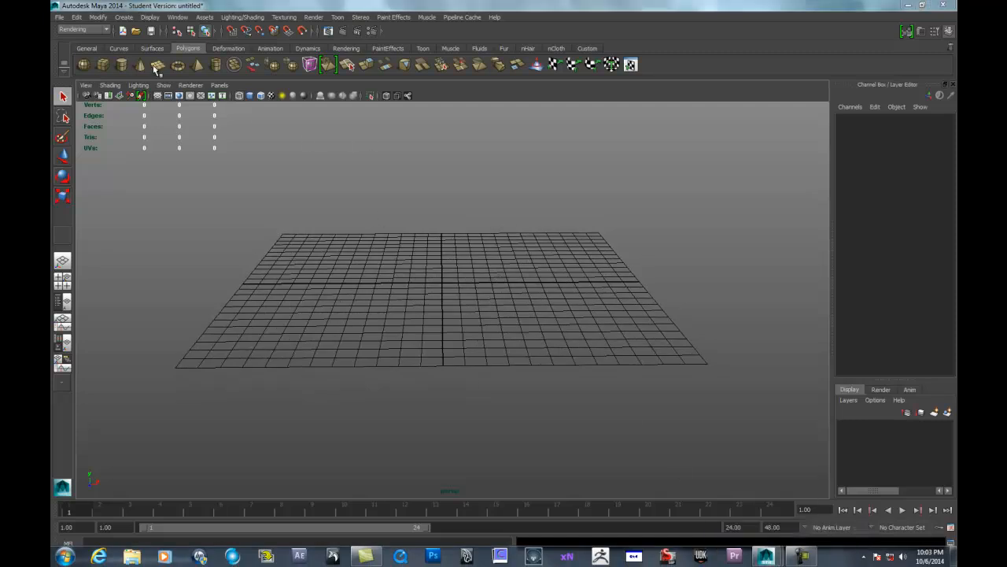
Create a polygon cube in shaded display and set its width, height and depth subdivisions to 4.
left_click(103, 66)
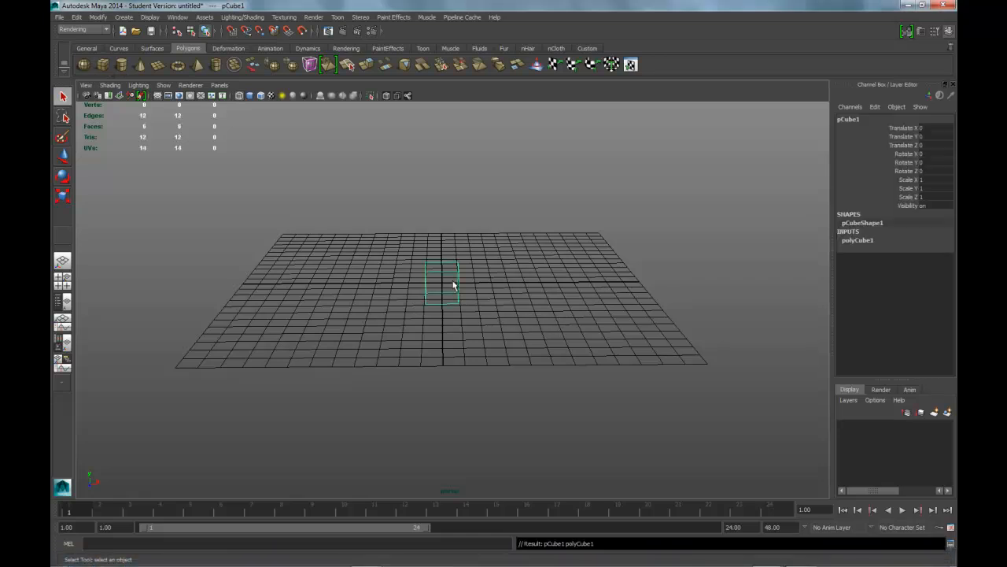
key("5")
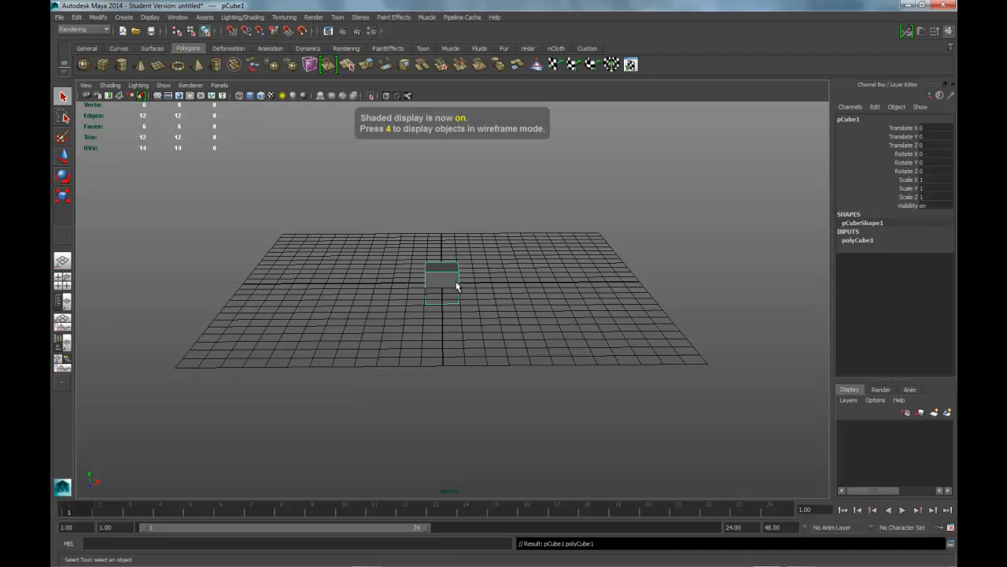
left_click(860, 240)
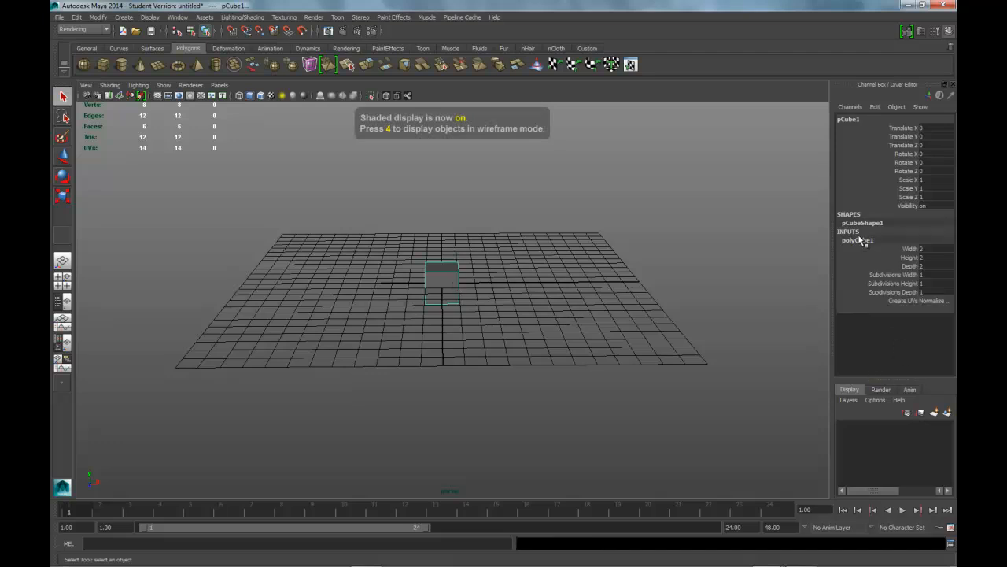
left_click(931, 282)
left_click(929, 275)
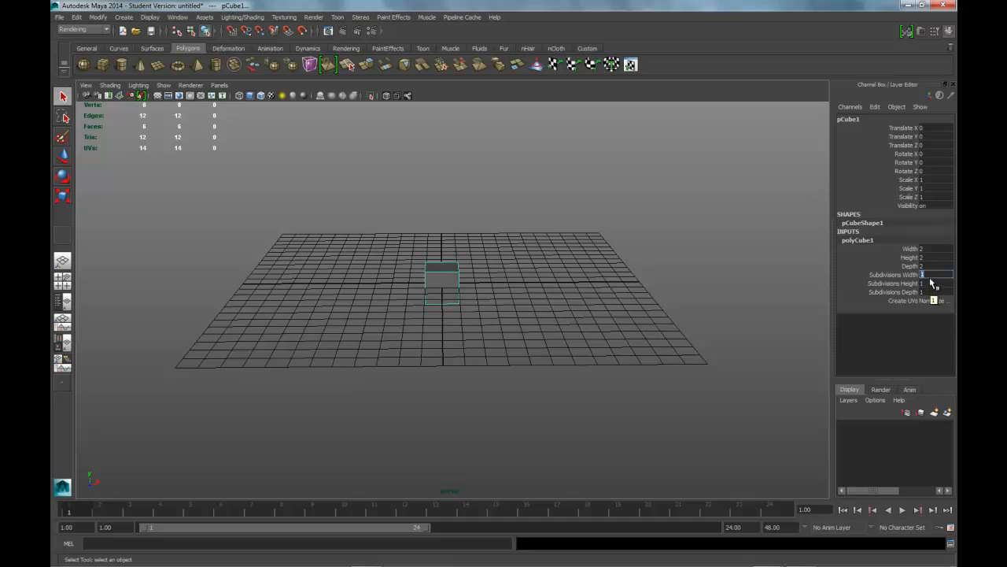
type("4")
key("Return")
left_click(927, 283)
type("4")
key("Return")
left_click(933, 291)
type("4")
key("Return")
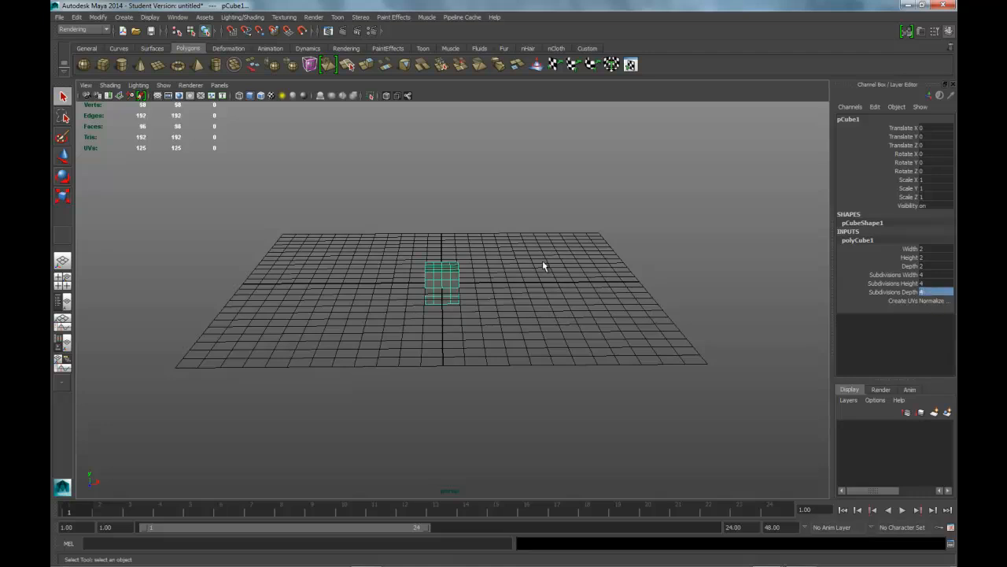
Scale the cube up uniformly and flatten it vertically into a wide, thin floor slab.
key("r")
middle_click_drag(526, 282, 778, 306)
left_click_drag(451, 186, 436, 282)
left_click_drag(572, 271, 551, 283, "alt")
left_click(616, 213)
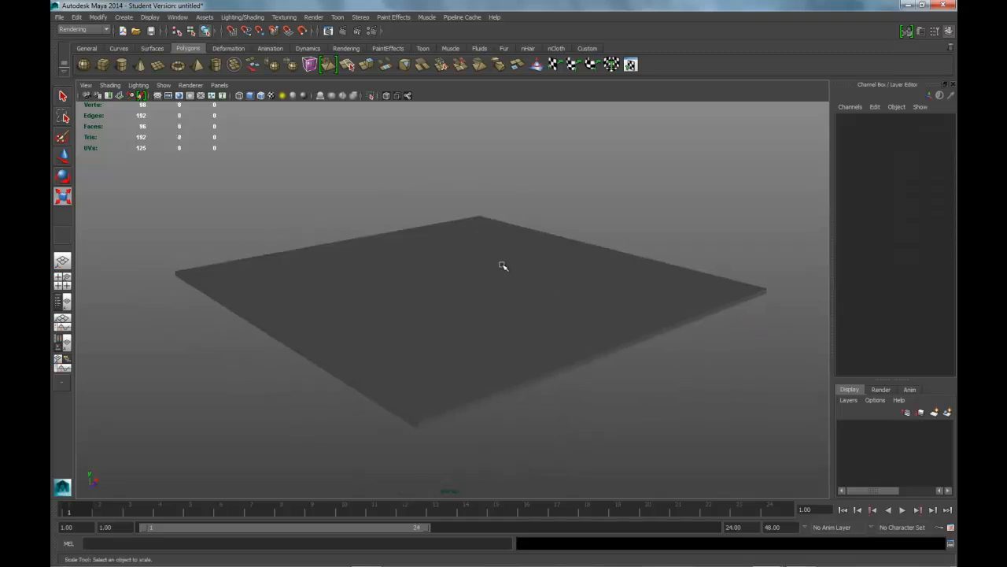
Create a polygon cylinder with 24 axis subdivisions at the centre of the slab.
left_click(122, 64)
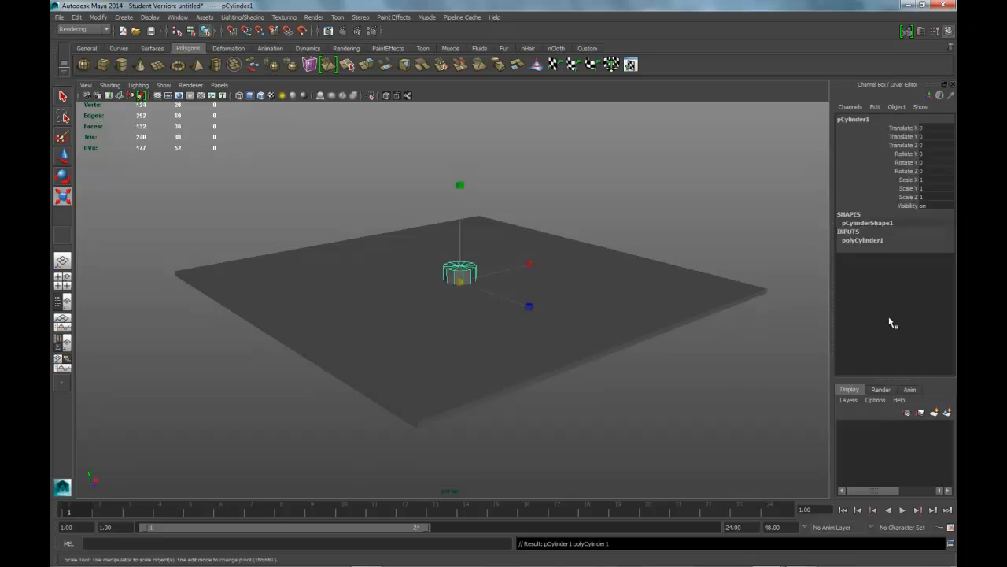
left_click(876, 240)
left_click(927, 267)
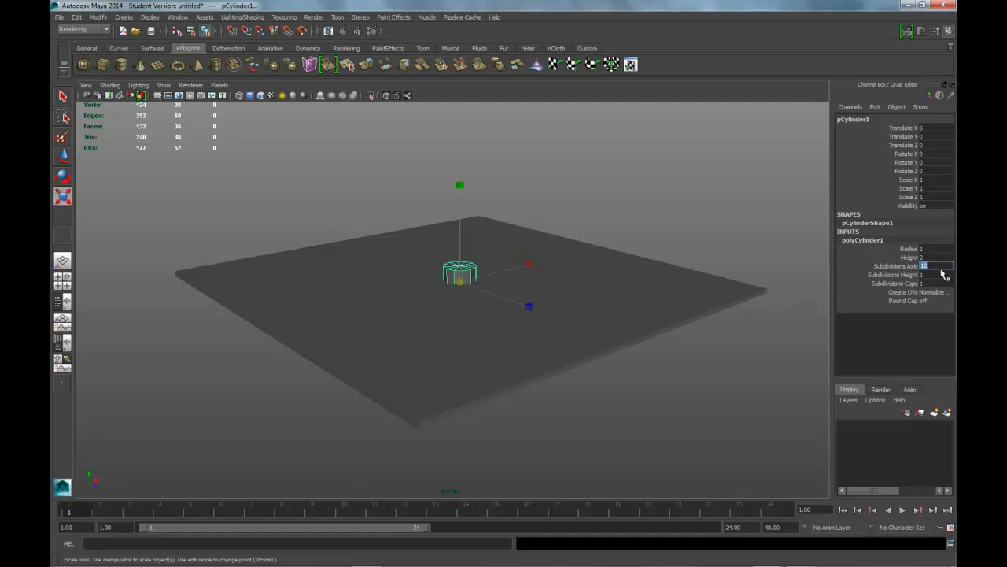
key("Return")
Raise the cylinder to a Translate Y of about 0.761 so that it rests on the slab, checking in the side view.
left_click_drag(459, 186, 462, 206)
key("w")
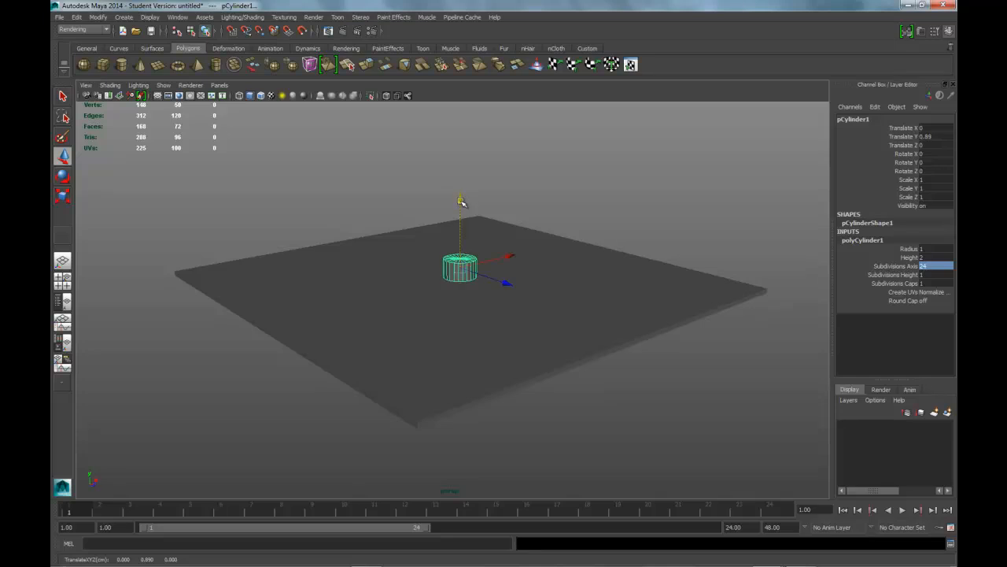
key("space")
key("space")
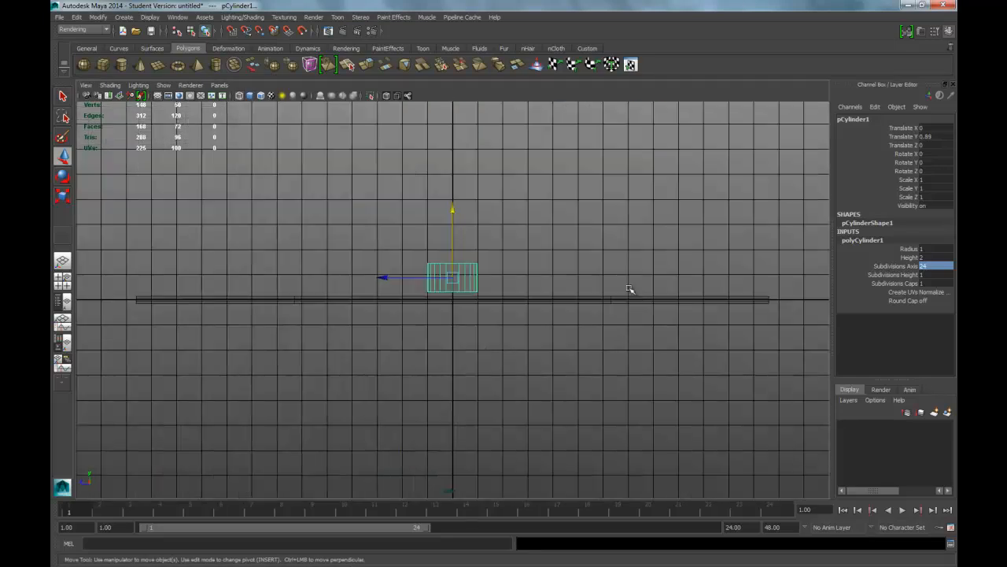
left_click_drag(451, 213, 456, 215)
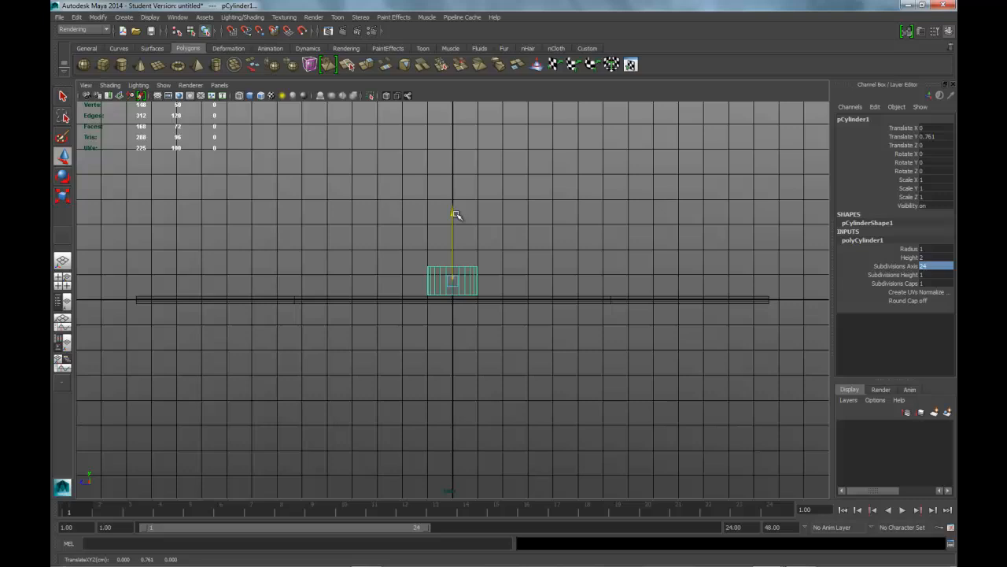
left_click(526, 218)
left_click_drag(499, 201, 515, 205, "alt")
key("space")
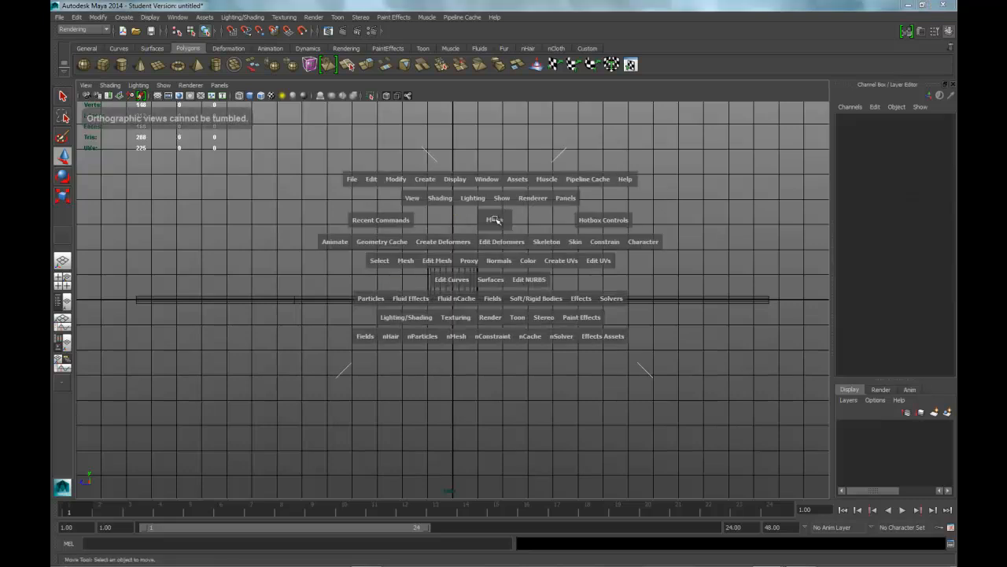
key("space")
Set up a new particle emitter with the name Fluid and the emitter type Omni.
scroll(569, 279, "up", 3)
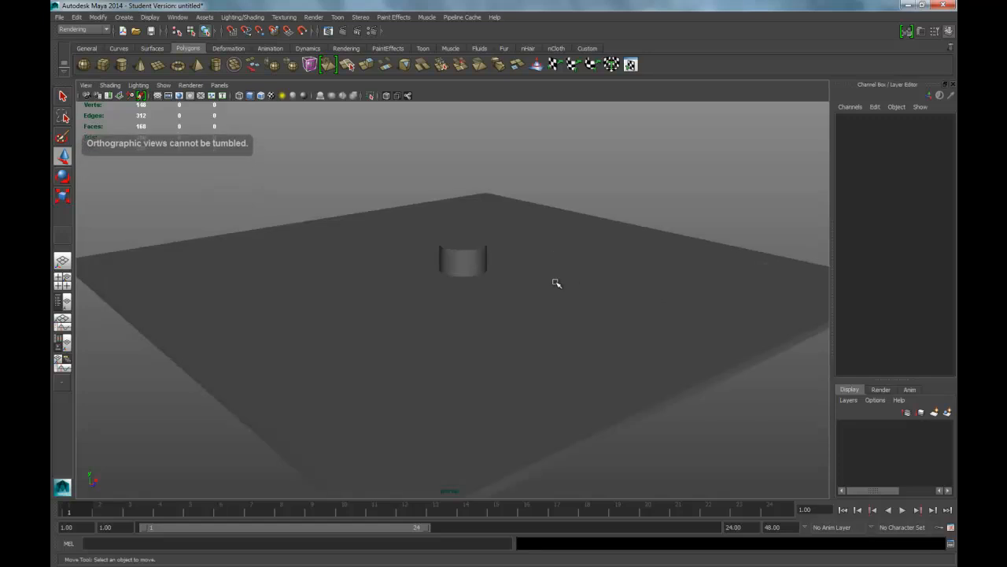
scroll(543, 272, "up", 1)
left_click_drag(535, 270, 514, 278, "alt")
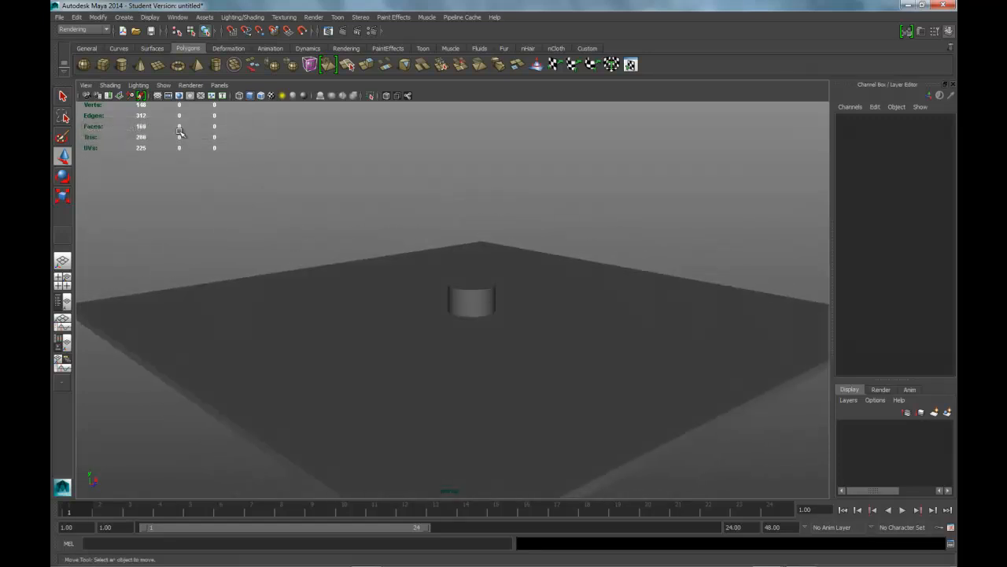
key("space")
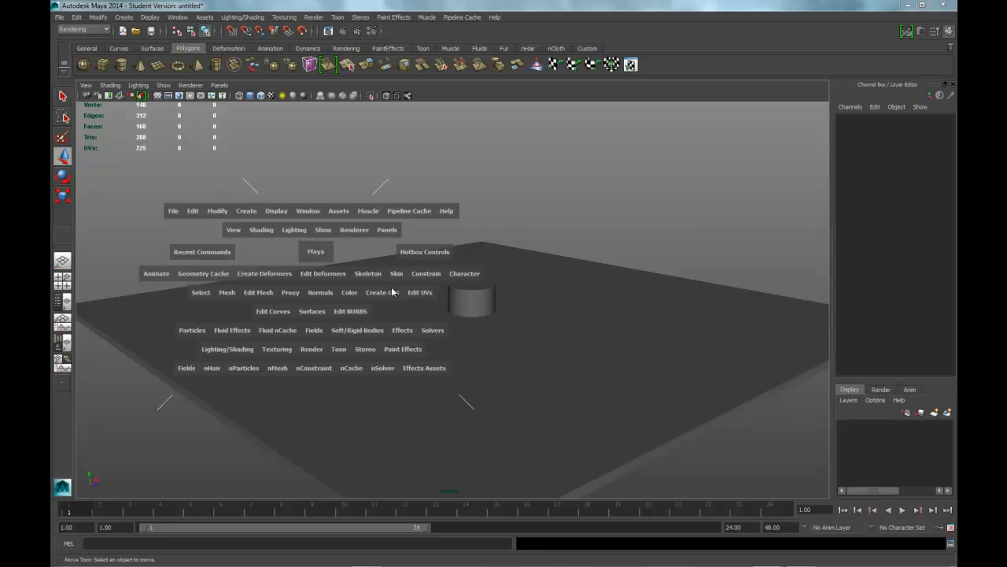
left_click(202, 330)
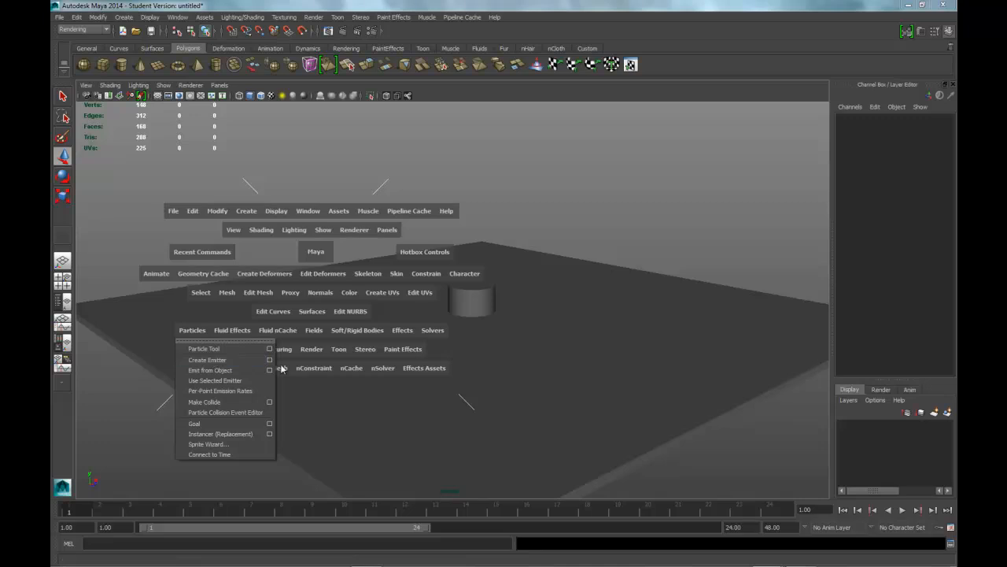
left_click(270, 359)
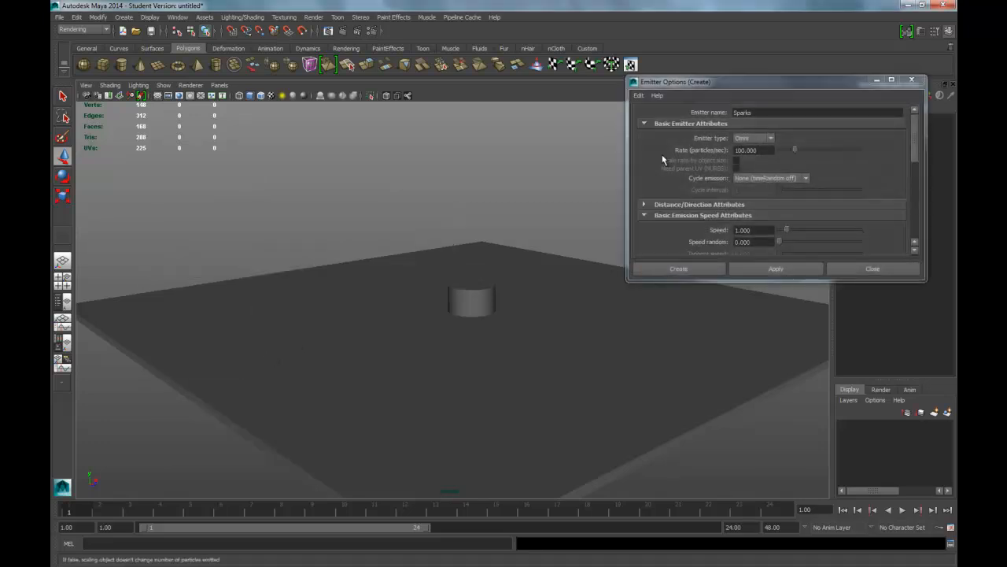
left_click_drag(733, 84, 571, 77)
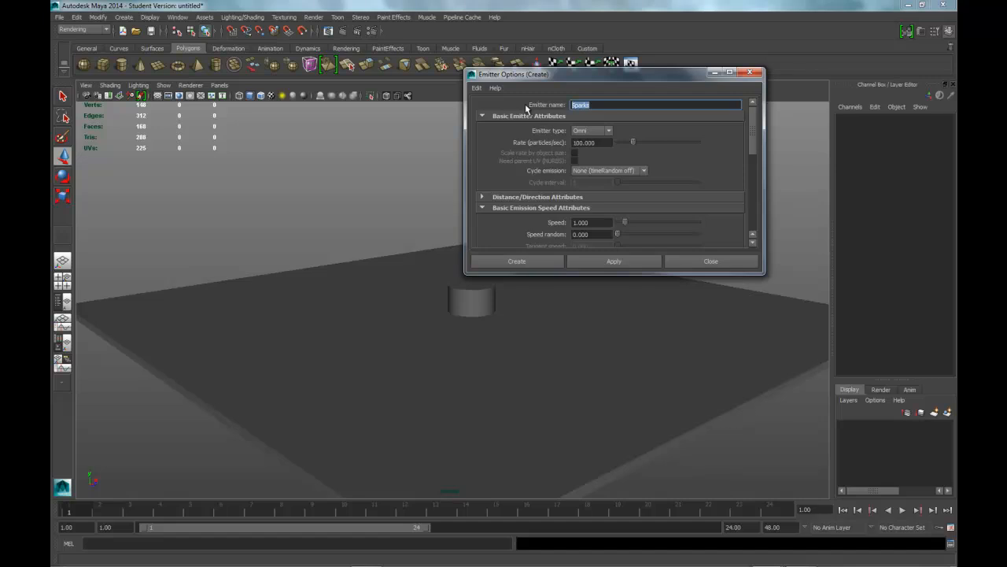
type("Fluid")
left_click(592, 130)
left_click(587, 140)
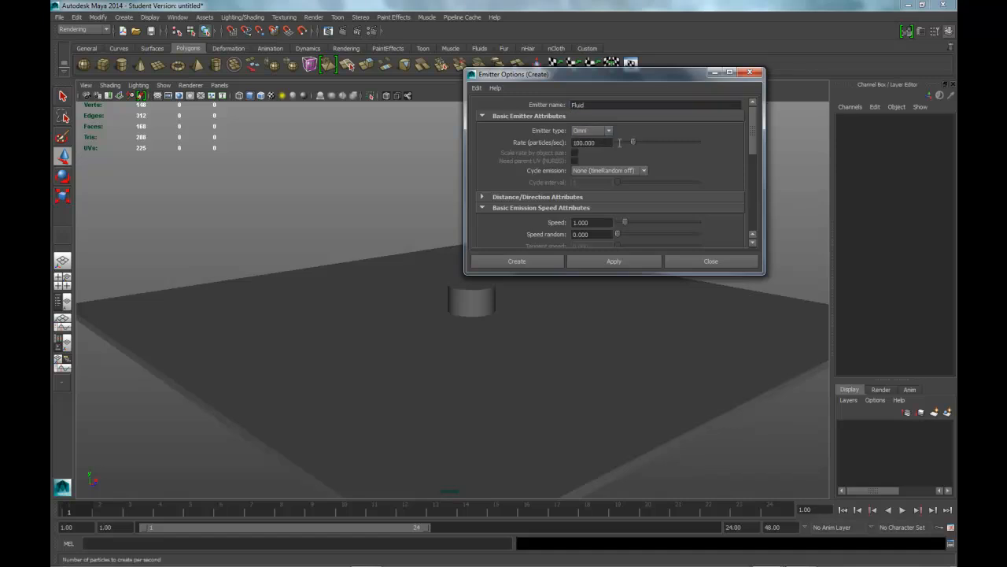
Create the emitter and raise it above the cylinder to a Translate Y of about 3.927.
left_click(517, 262)
left_click(541, 266)
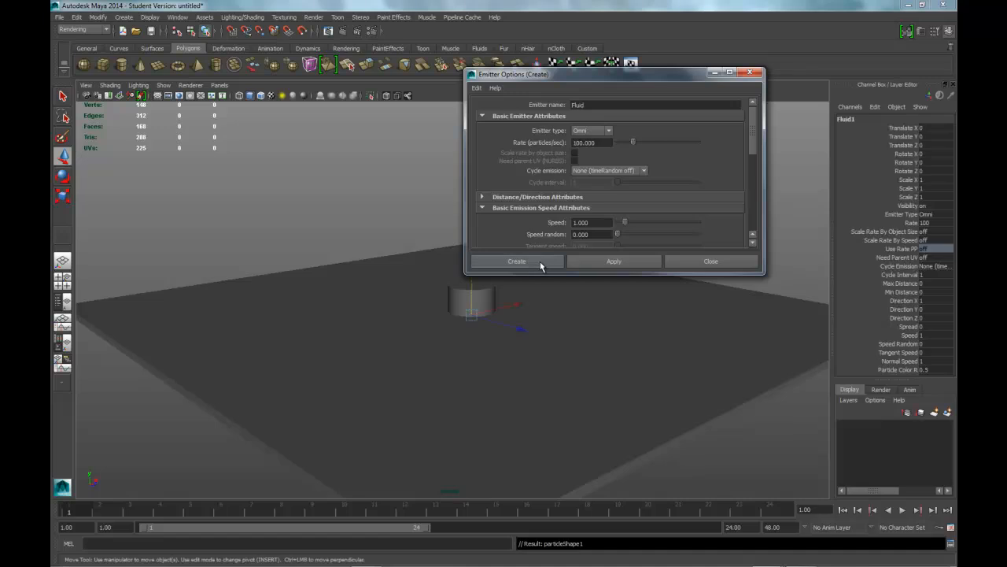
left_click_drag(472, 248, 489, 151)
mouse_move(544, 202)
left_mouse_down("alt")
mouse_move(512, 189)
mouse_move(497, 196)
mouse_move(533, 203)
left_mouse_up("alt")
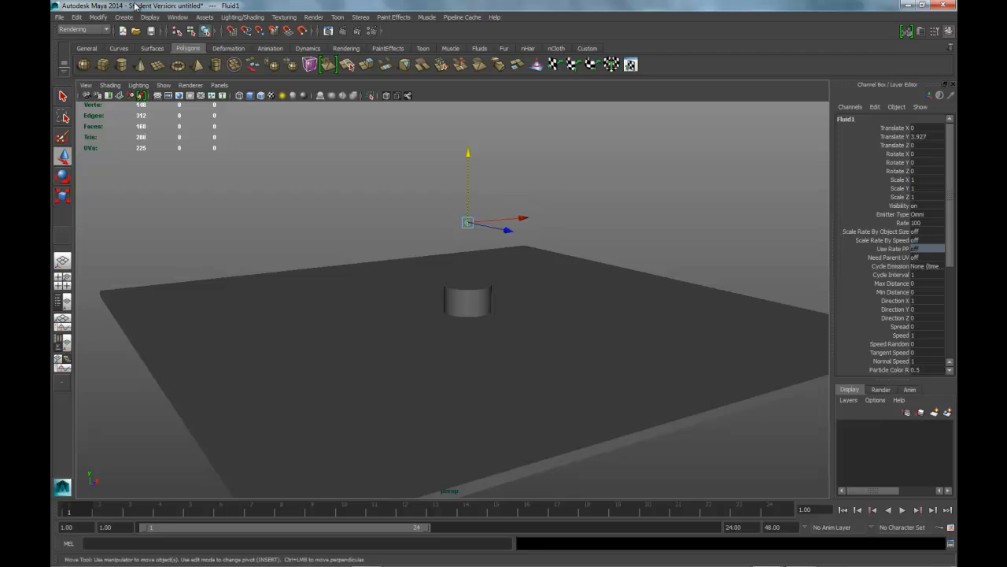
Select particle1 in the Outliner and display the attributes of its particleShape1 node.
left_click(179, 17)
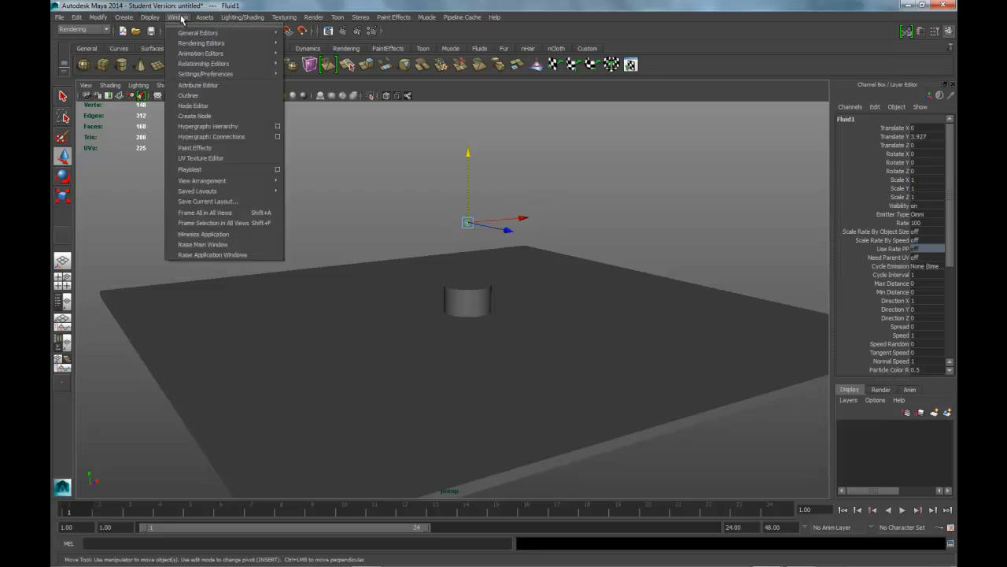
left_click(197, 95)
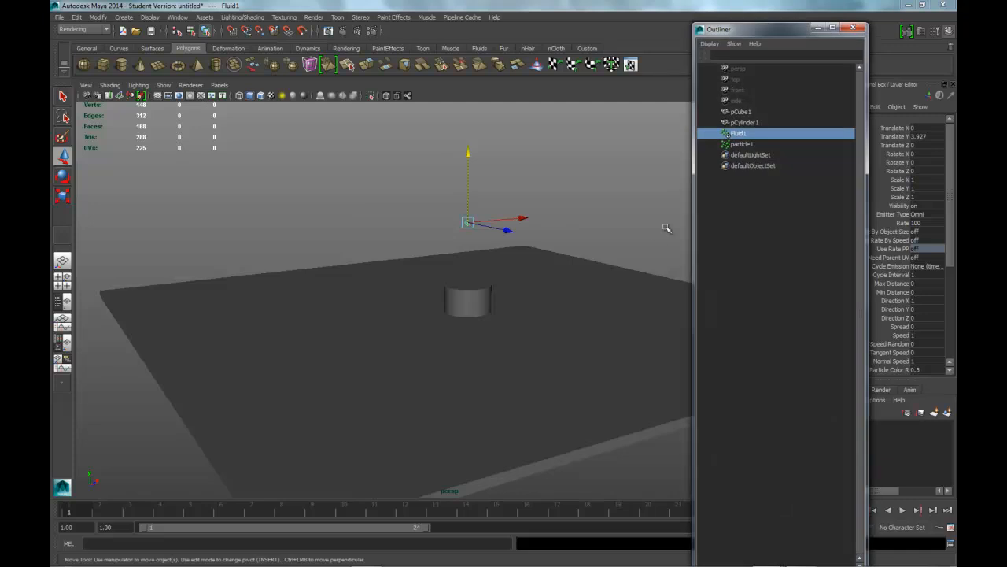
left_click(757, 147)
left_click_drag(787, 29, 207, 29)
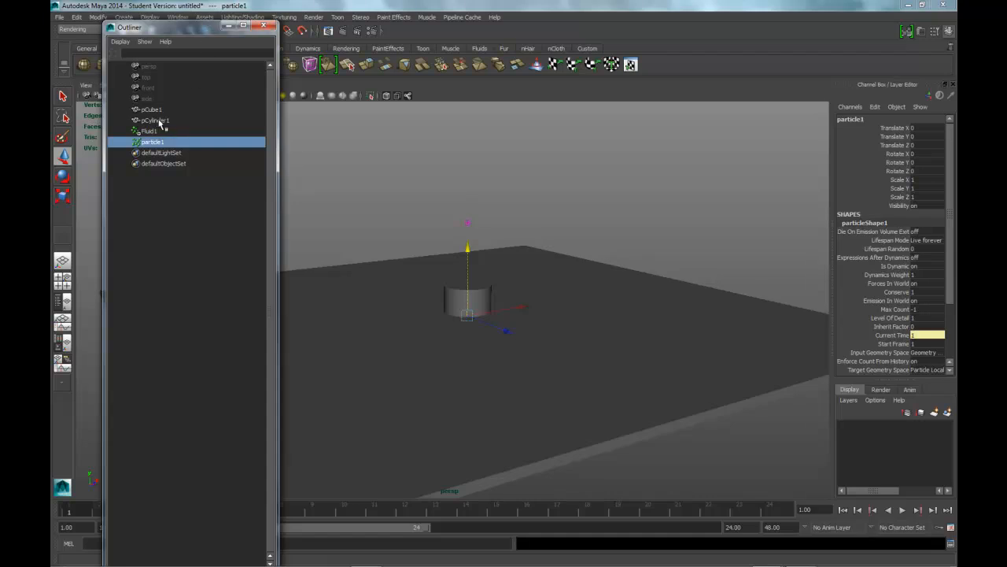
key("ctrl+a")
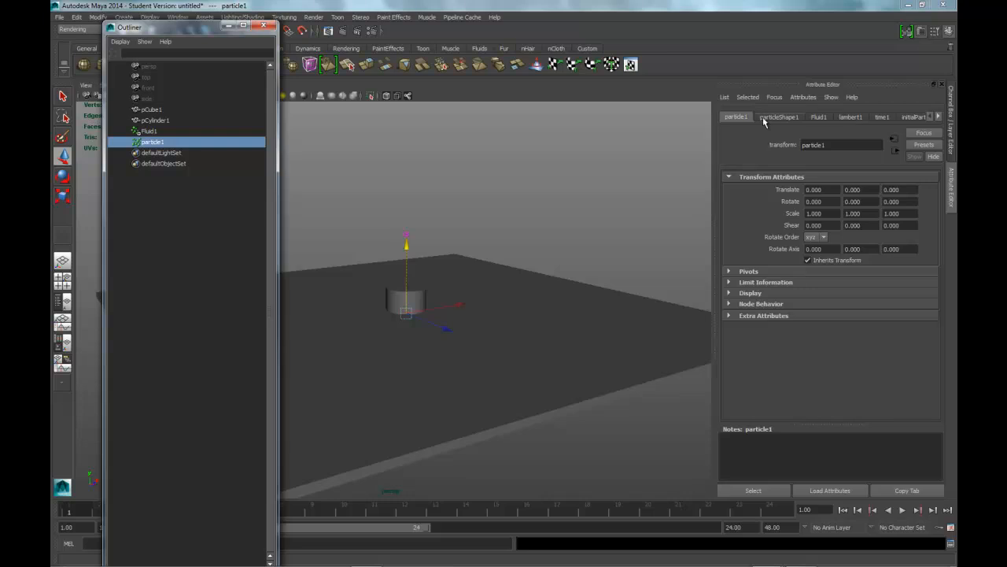
left_click(791, 118)
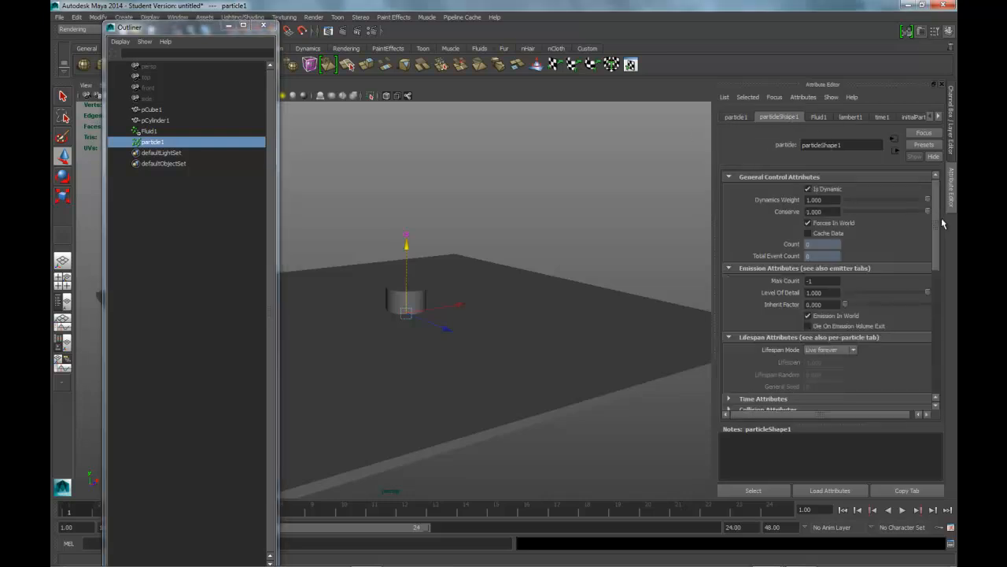
Set the particles' lifespan mode to Random range, with a lifespan of 4 and a lifespan random of 0.5.
left_click_drag(937, 212, 938, 246)
left_click(855, 254)
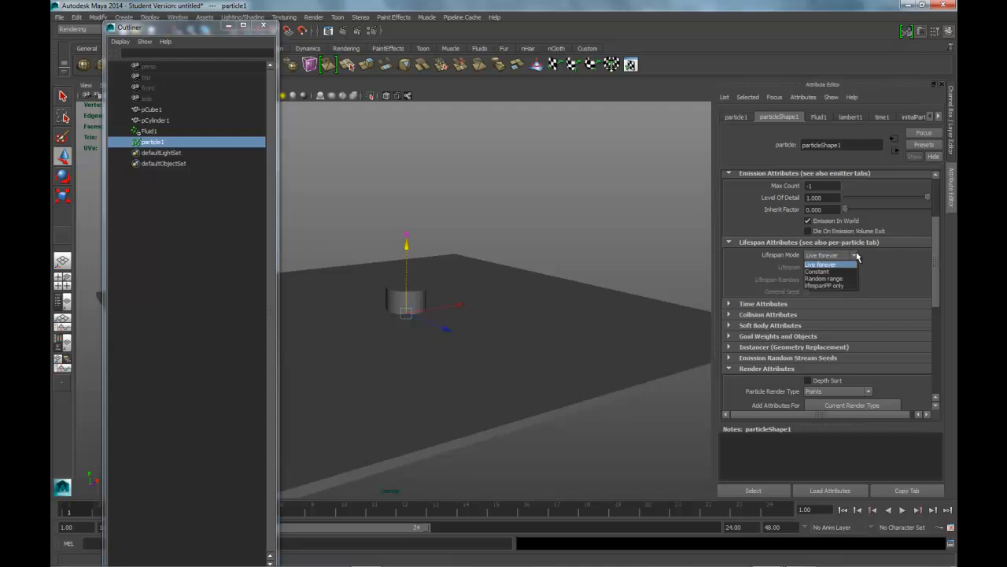
left_click(824, 279)
left_click(831, 267)
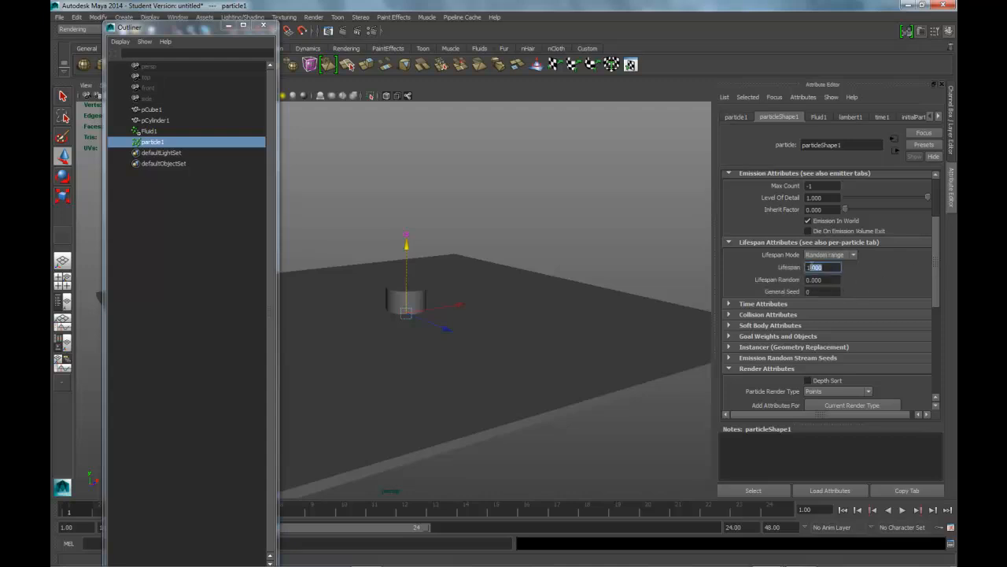
type("4")
left_click(818, 279)
type(".5")
key("Return")
Set the particle render type to Blobby Surface (s/w) and add the attributes for the current render type.
left_click_drag(937, 271, 936, 328)
left_click(865, 254)
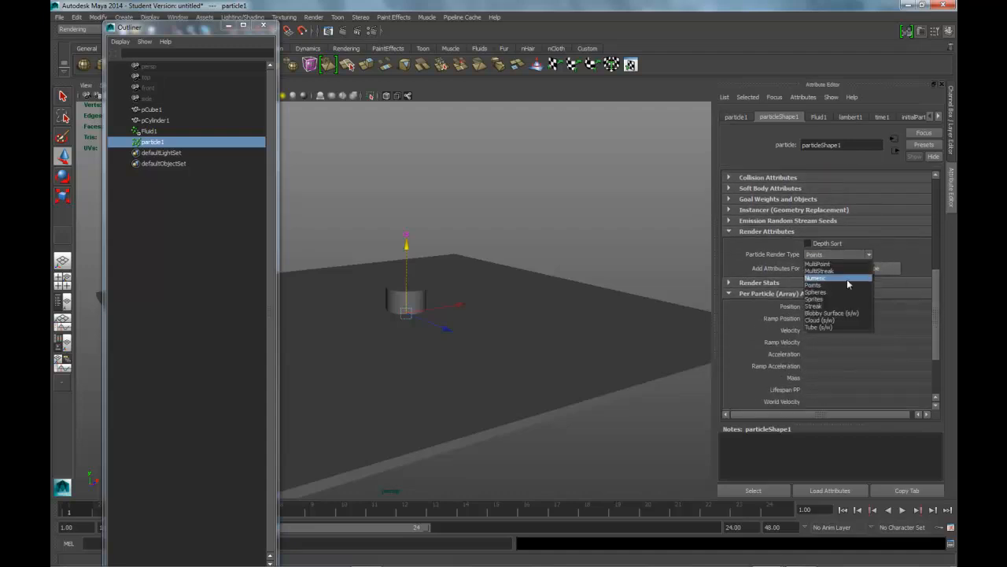
left_click(848, 313)
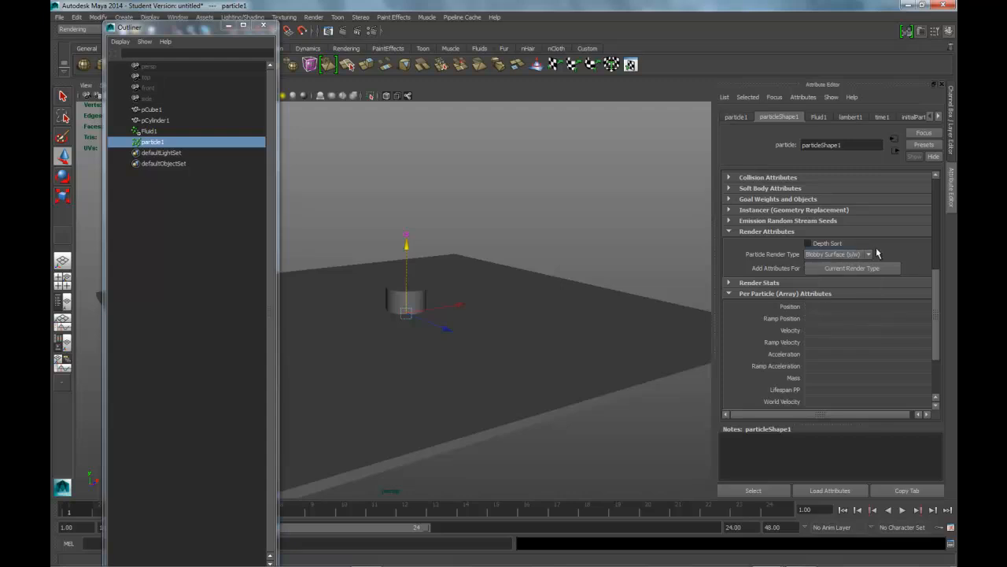
left_click(855, 267)
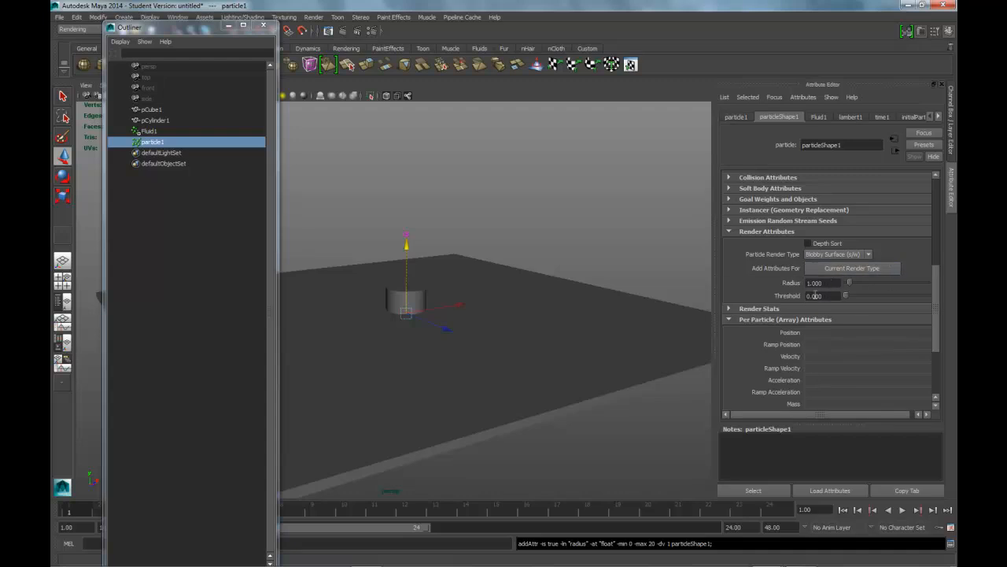
Play the simulation to preview the blobby particles and stop around frame 20.
mouse_move(937, 301)
left_mouse_down()
mouse_move(937, 324)
mouse_move(939, 293)
mouse_move(947, 293)
left_mouse_up()
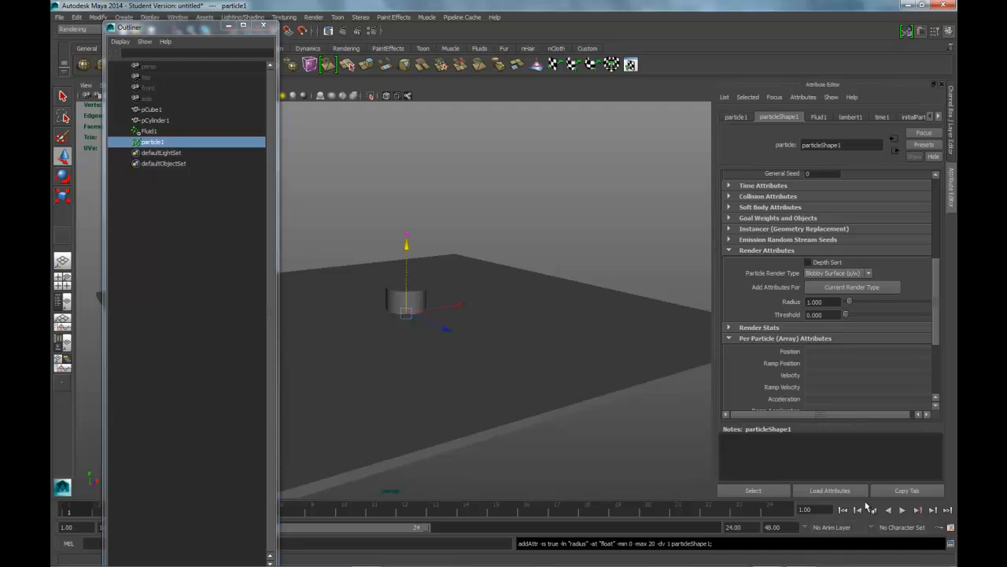
left_click(902, 510)
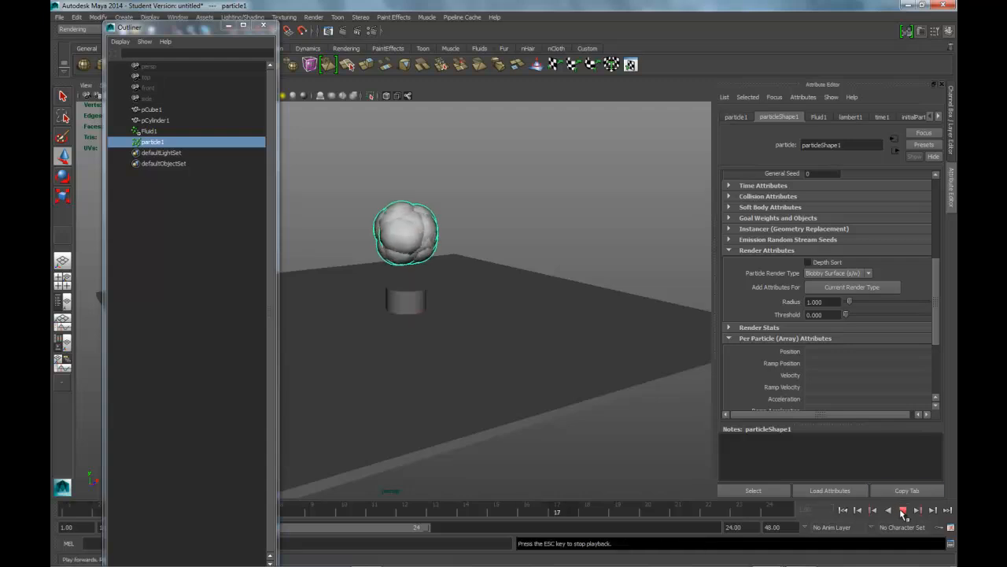
left_click(903, 510)
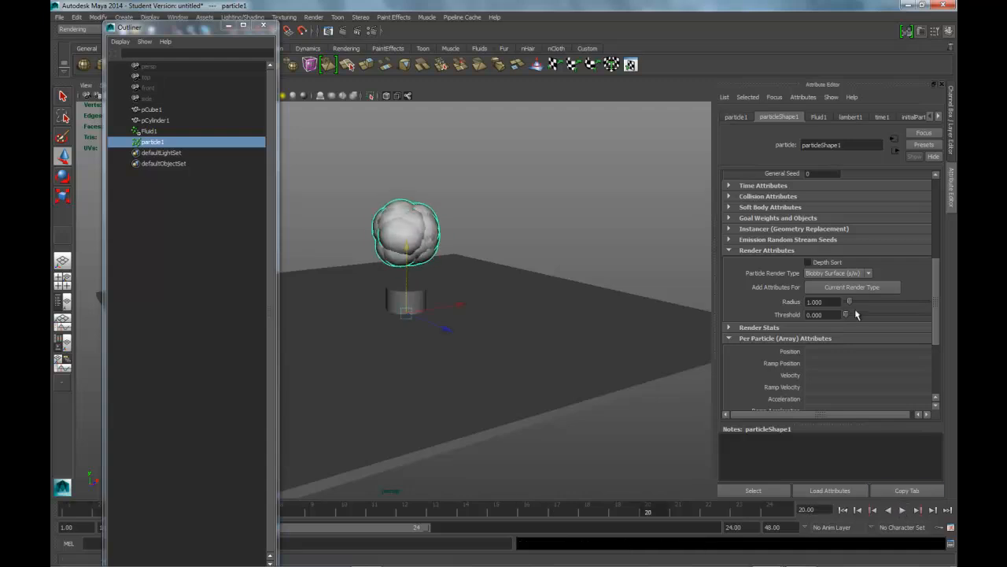
Set the blobby-surface radius of particleShape1 to 0.1.
left_click_drag(849, 303, 847, 303)
double_click(822, 301)
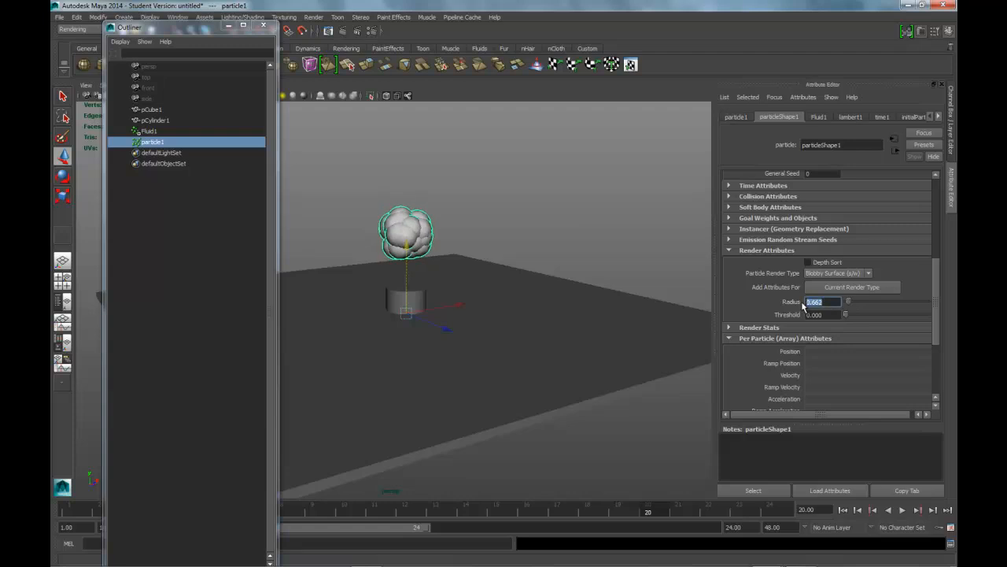
type(".1")
key("Return")
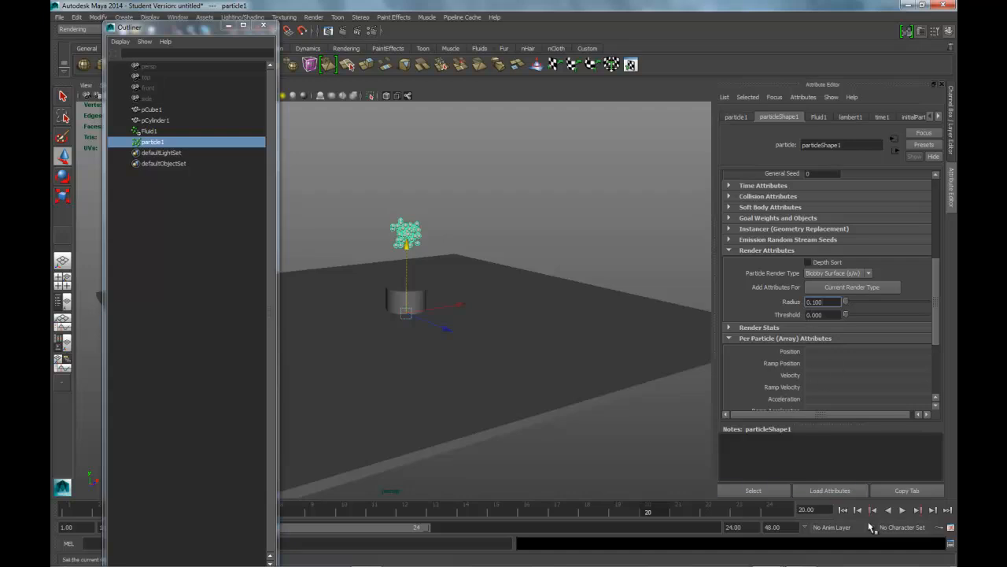
Replay the simulation from the first frame to preview the smaller particles, and rewind to the start.
left_click(843, 510)
left_click(902, 510)
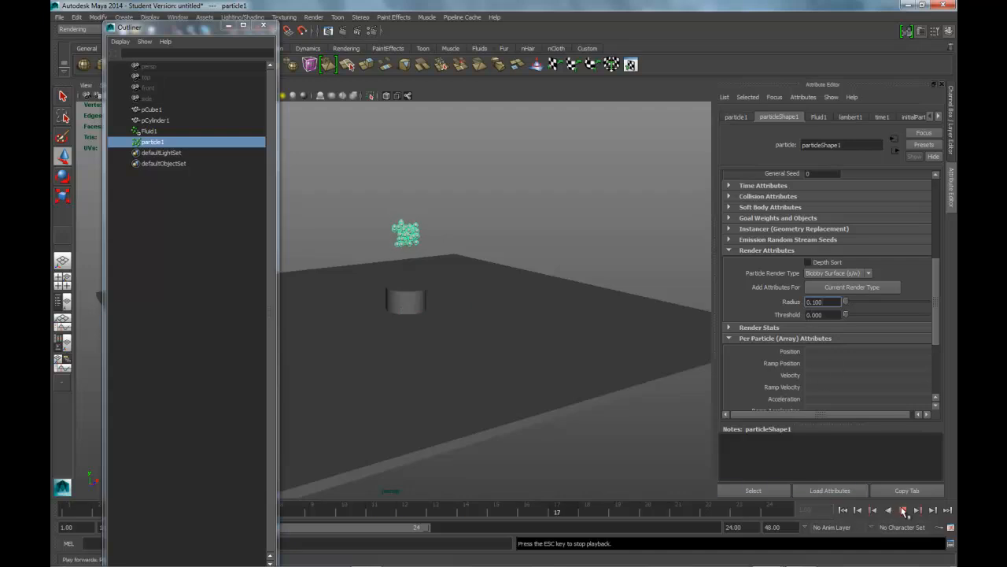
left_click(860, 510)
left_click(842, 510)
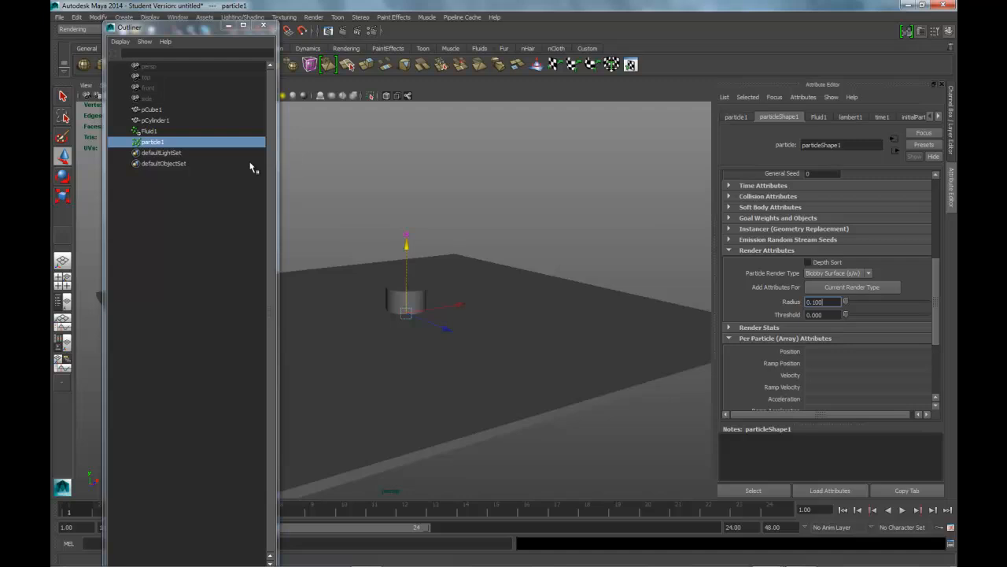
Set the Fluid1 emitter's rate to 1000 particles per second and its emission speed to 2.
left_click(147, 130)
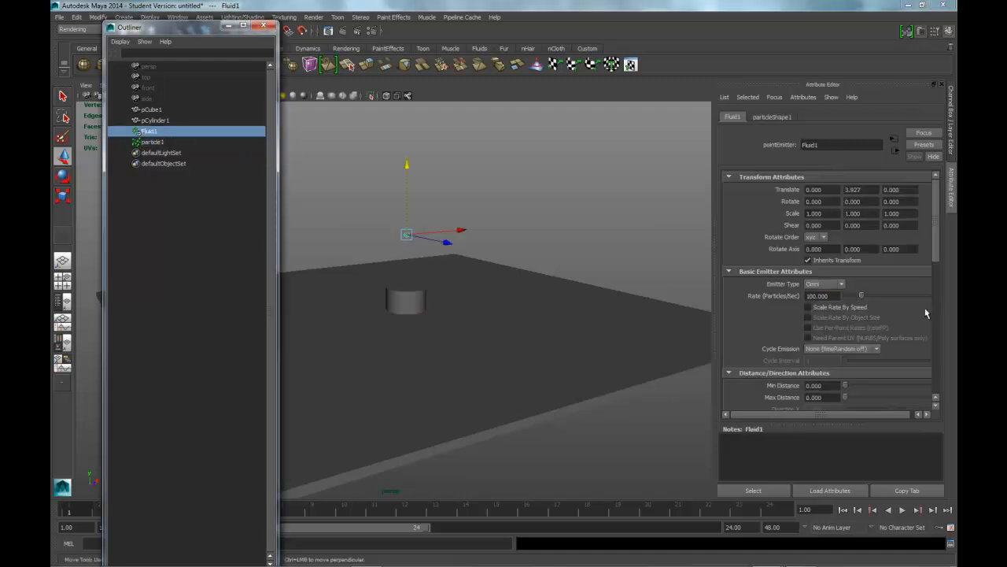
left_click_drag(938, 241, 936, 262)
left_click(831, 220)
type("1000")
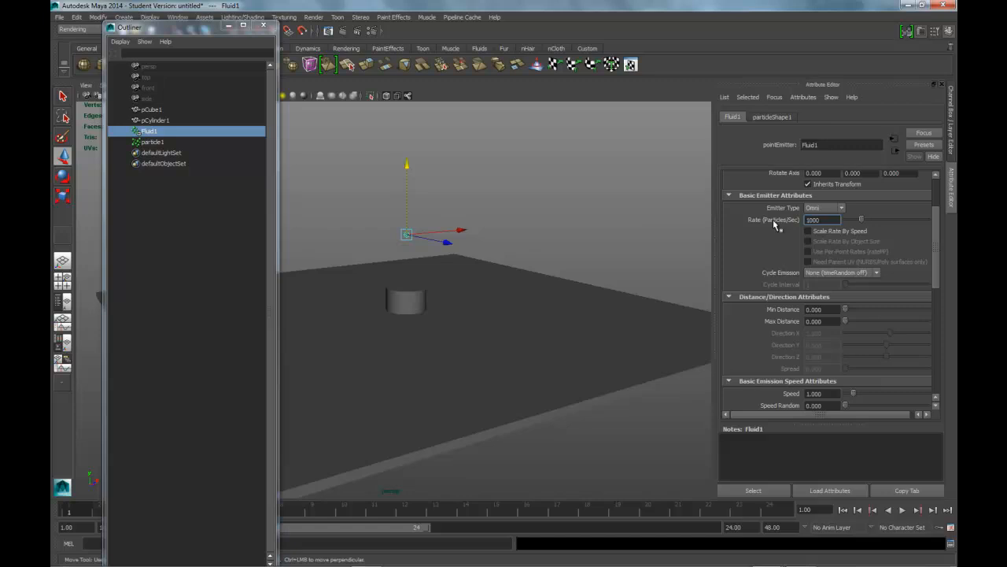
key("Return")
left_click_drag(935, 277, 937, 332)
left_click(839, 237)
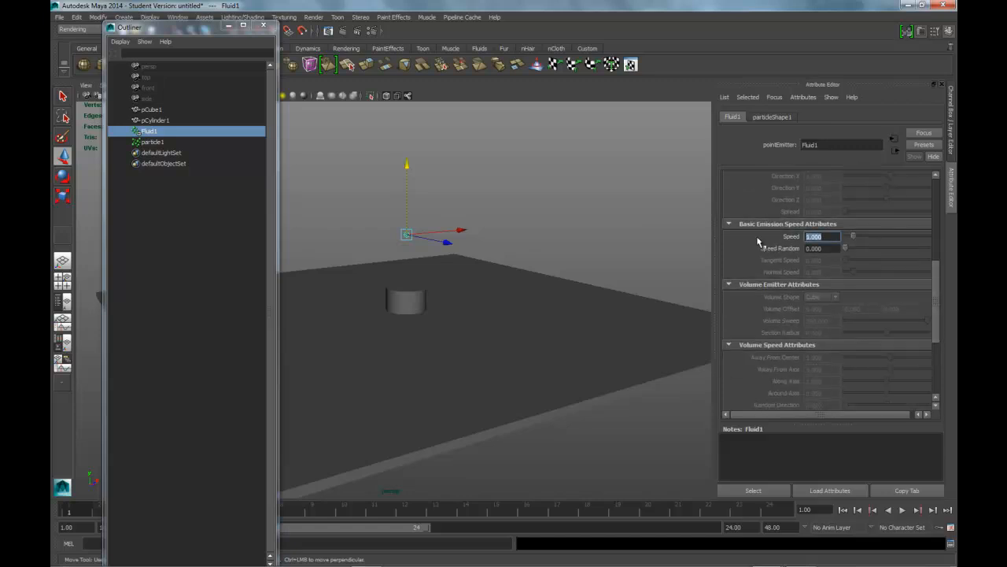
type("2")
key("Return")
Create a gravity field for particle1, with the gravity options reset to their defaults.
left_click(154, 143)
key("space")
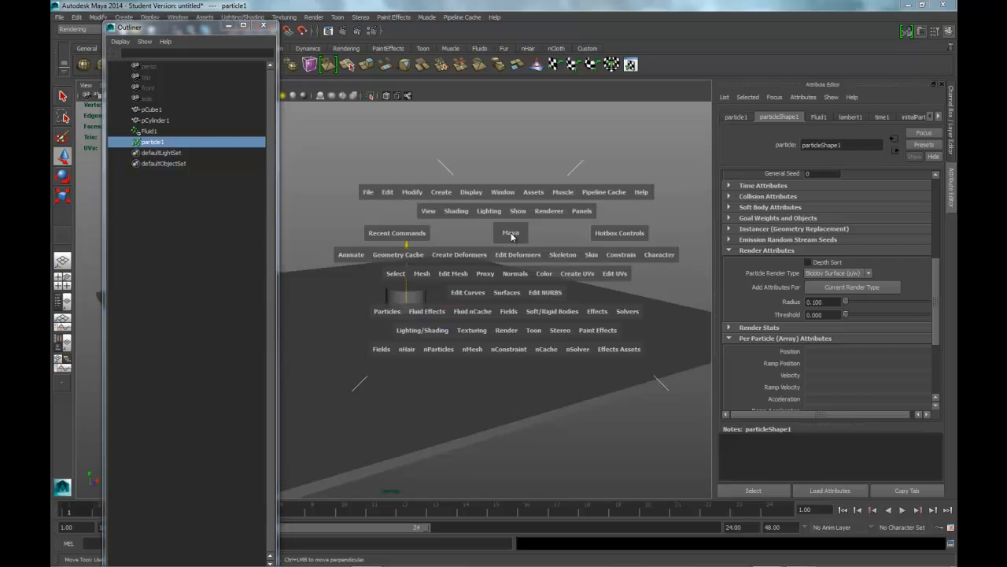
left_click(512, 312)
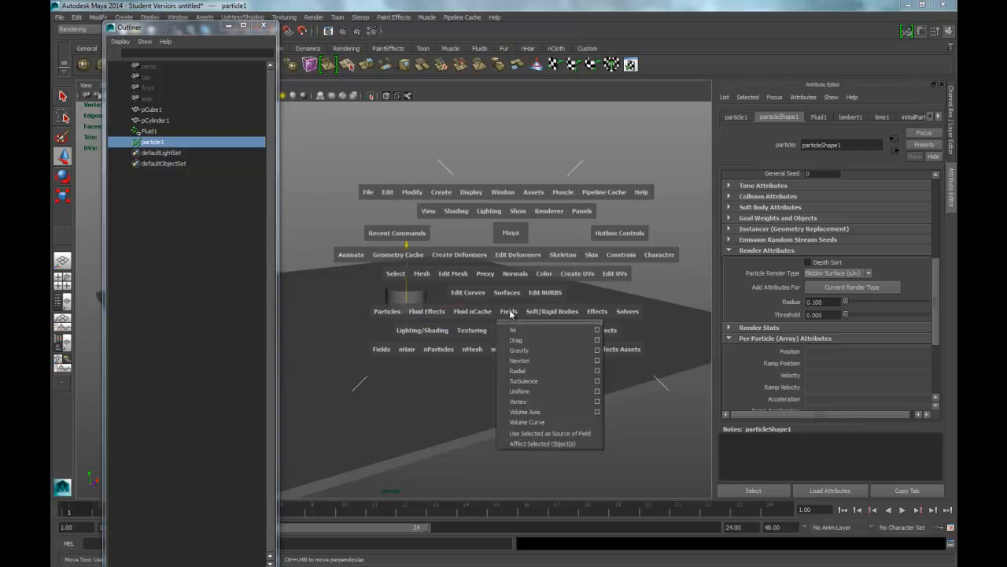
left_click(598, 351)
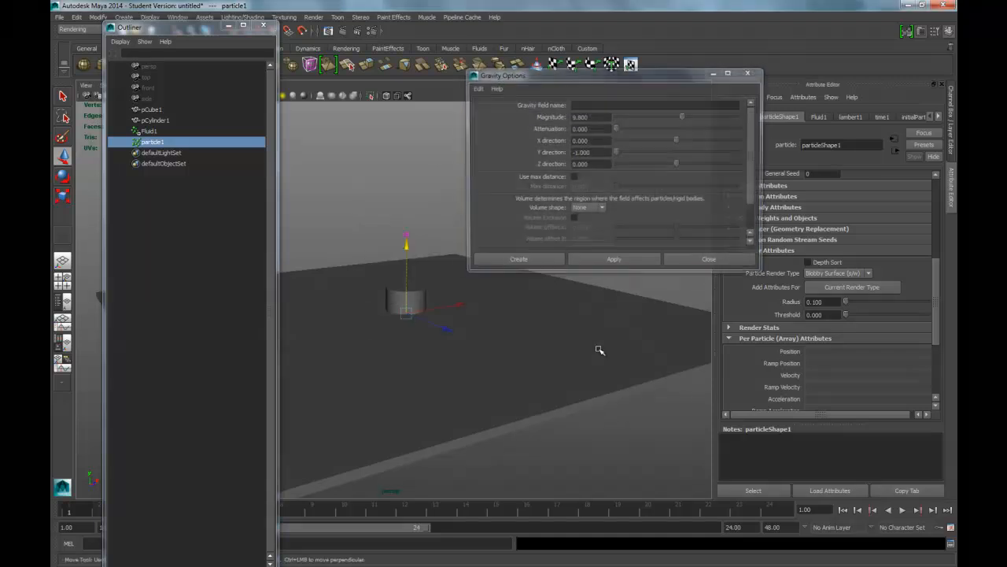
left_click(477, 88)
left_click(496, 109)
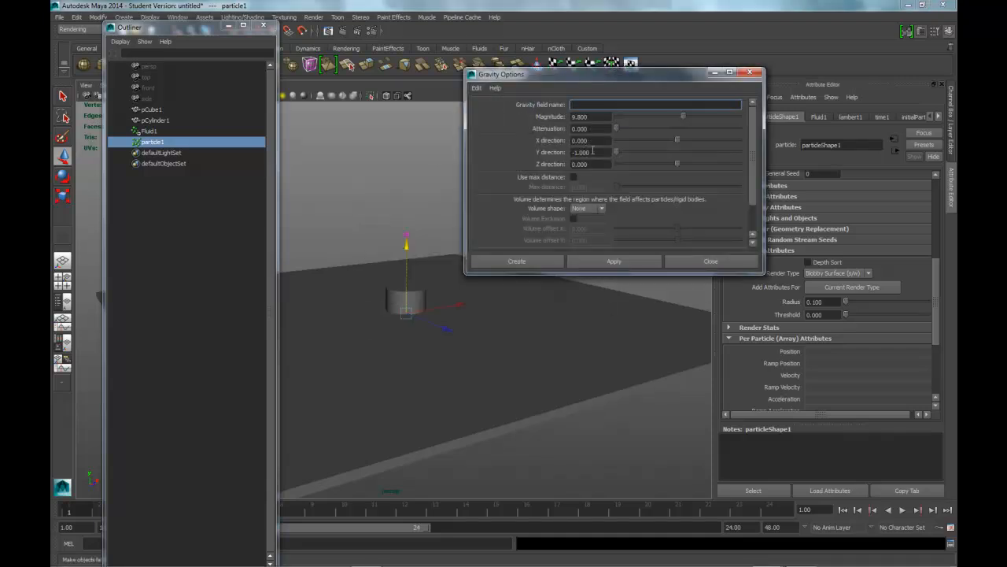
left_click(551, 261)
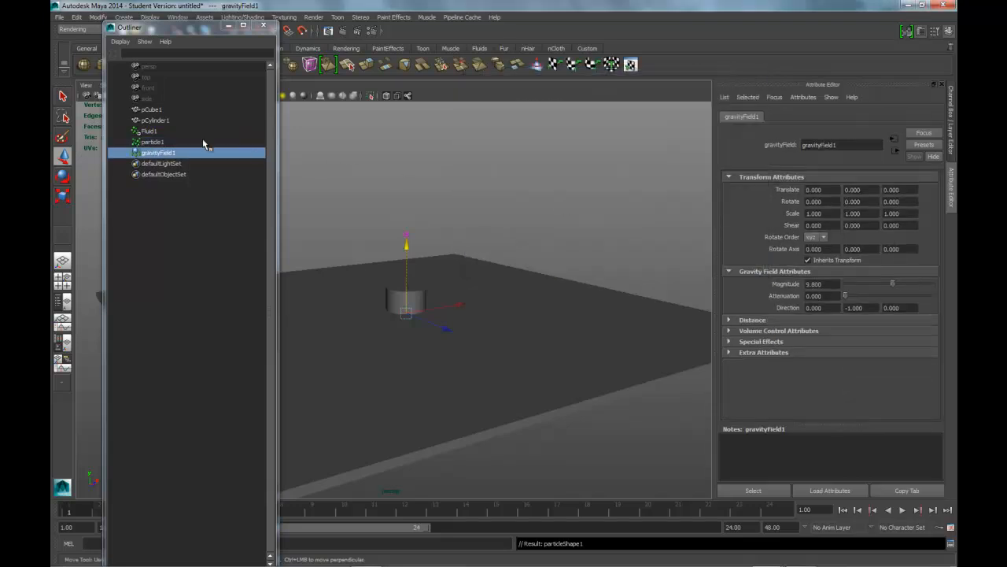
Make particle1 collide with both the cylinder and the floor slab, and clear the selection.
left_click(154, 141)
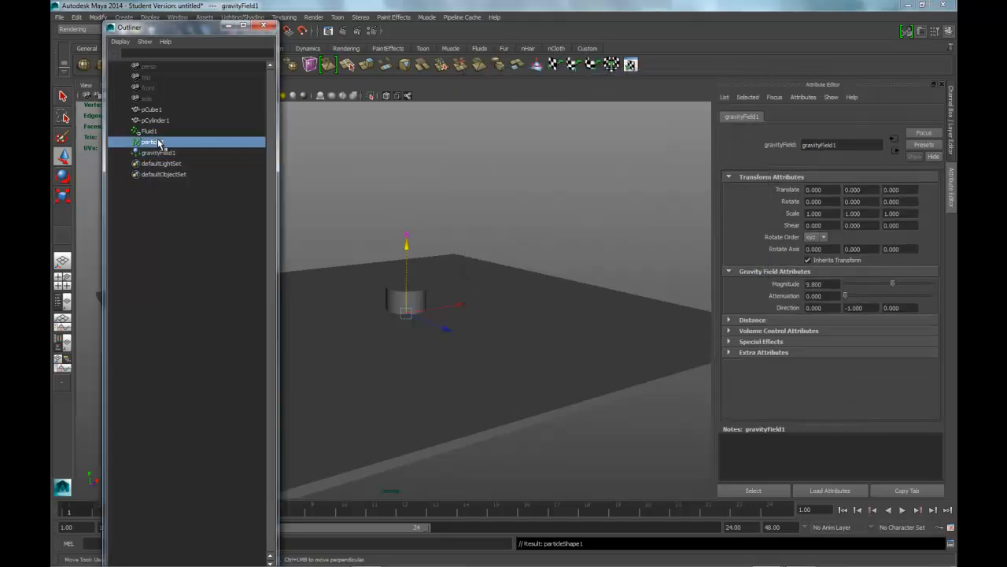
left_click(421, 295, "shift")
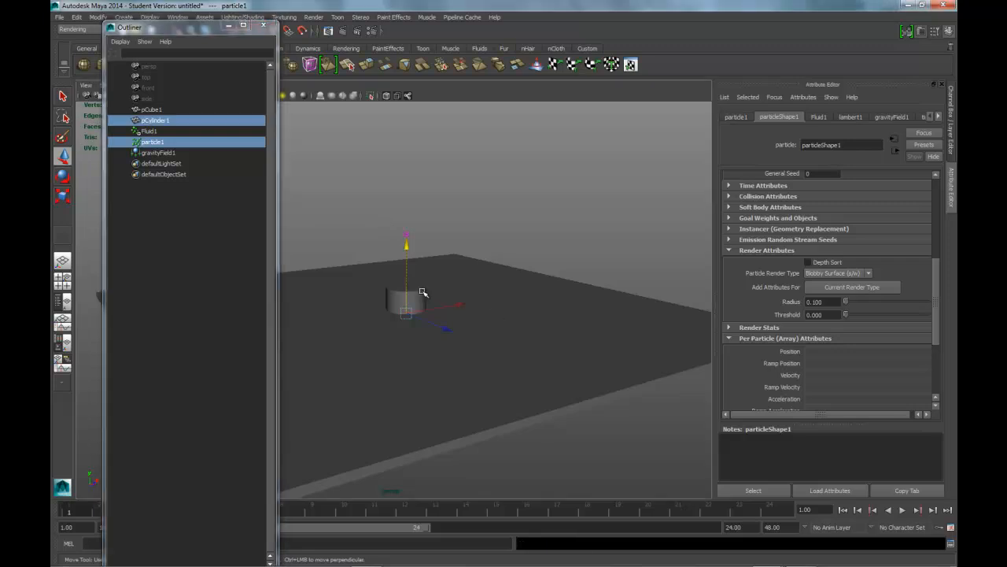
left_click(582, 318, "shift")
key("space")
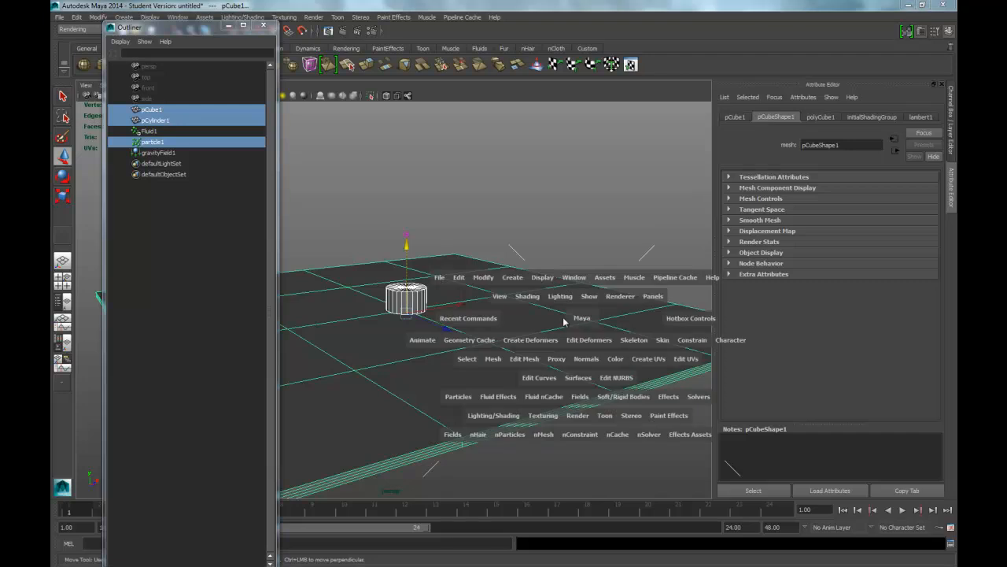
left_click(458, 396)
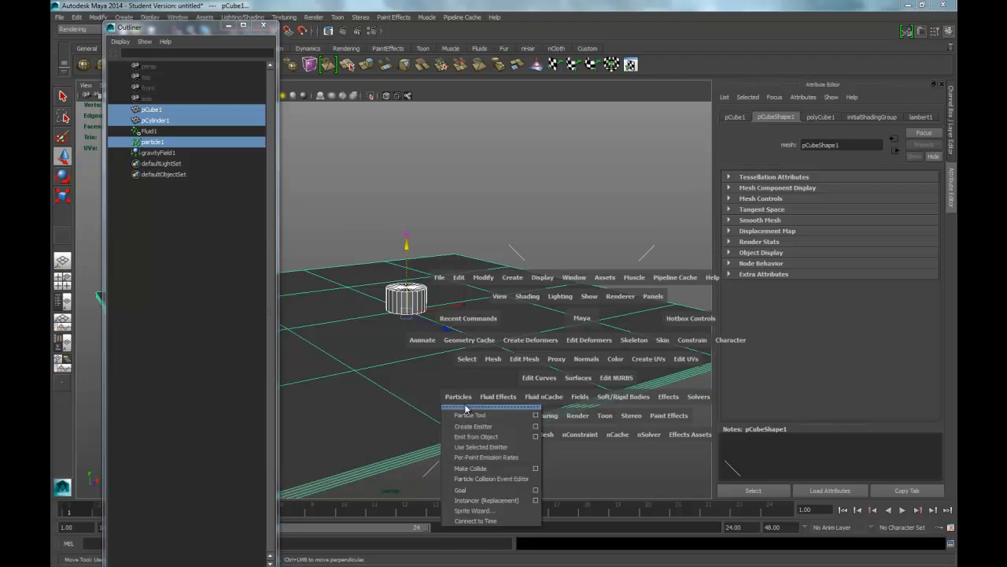
left_click(482, 469)
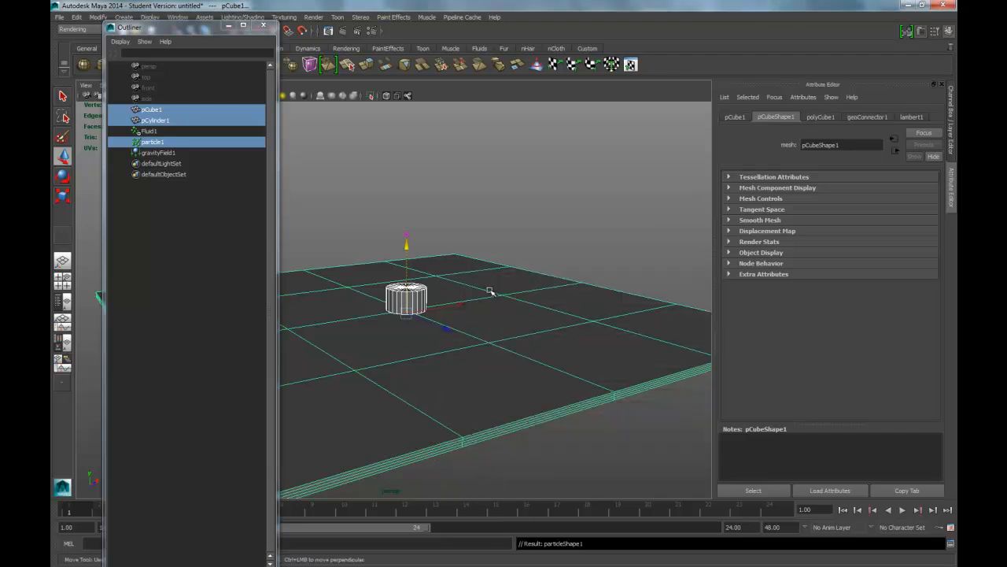
left_click(532, 228)
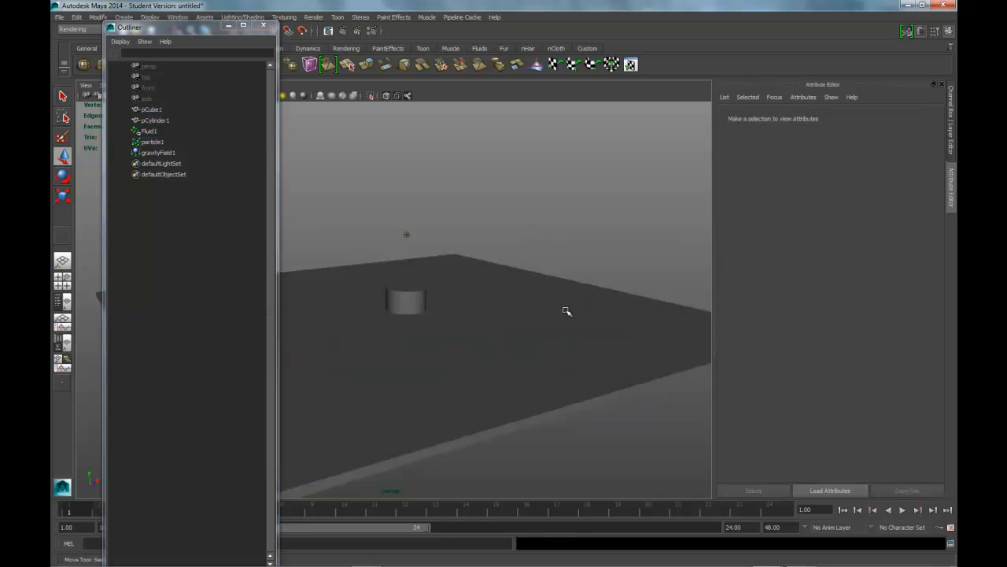
Play the simulation to check the falling particles, stop around frame 22 and rewind to the first frame.
left_click(901, 509)
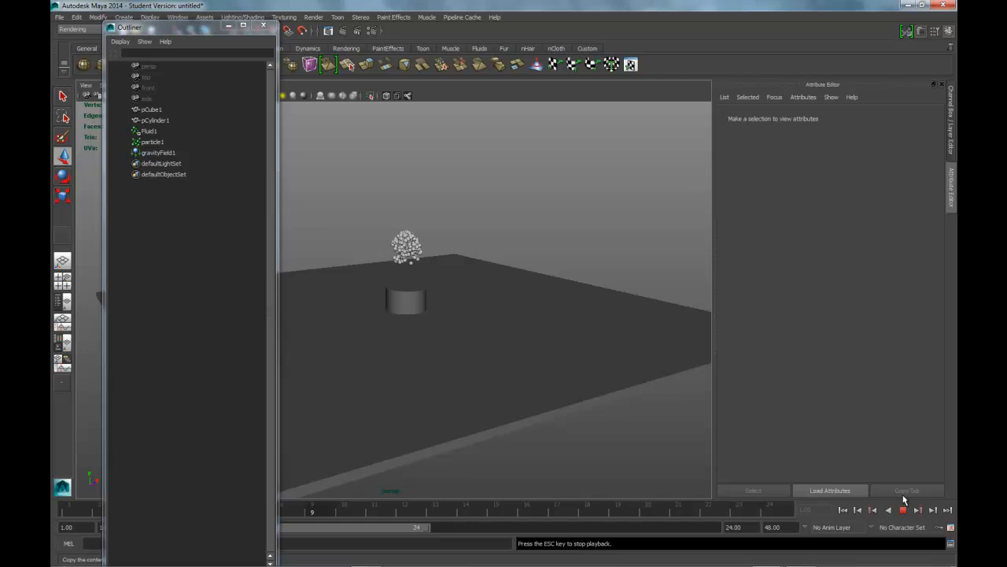
left_click(903, 509)
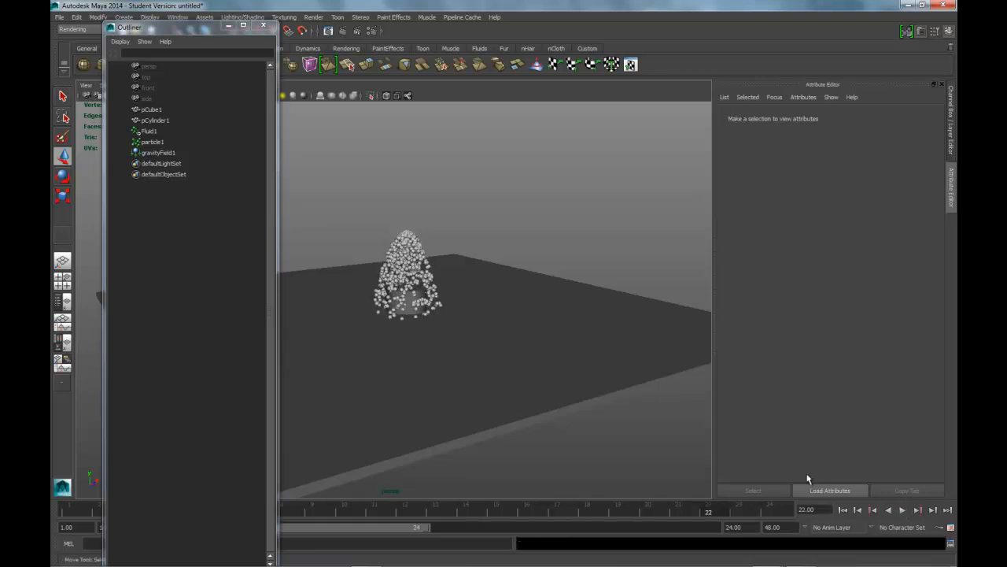
left_click(843, 510)
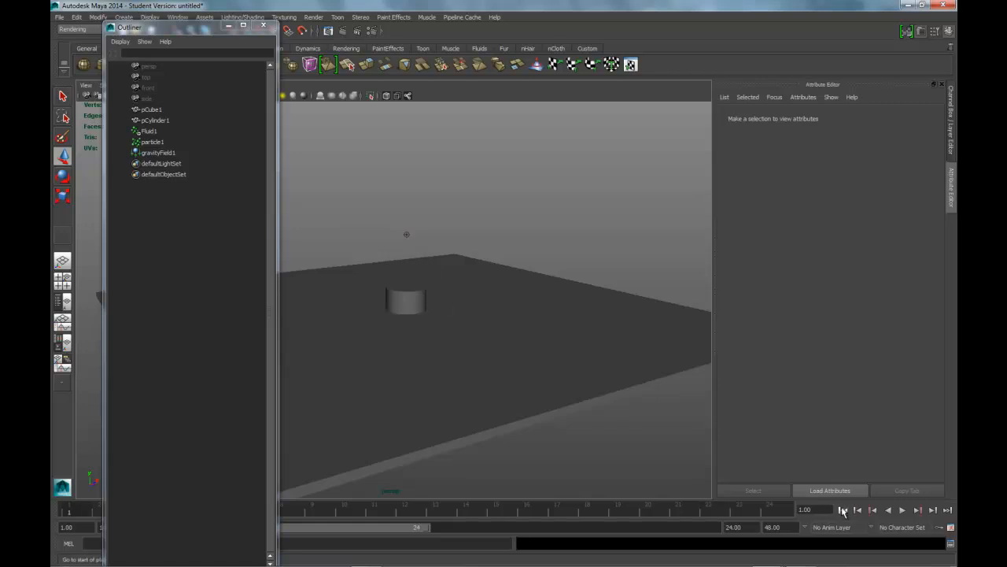
Minimize the Outliner and open the Time Slider category of the preferences.
left_click(228, 26)
left_click(177, 17)
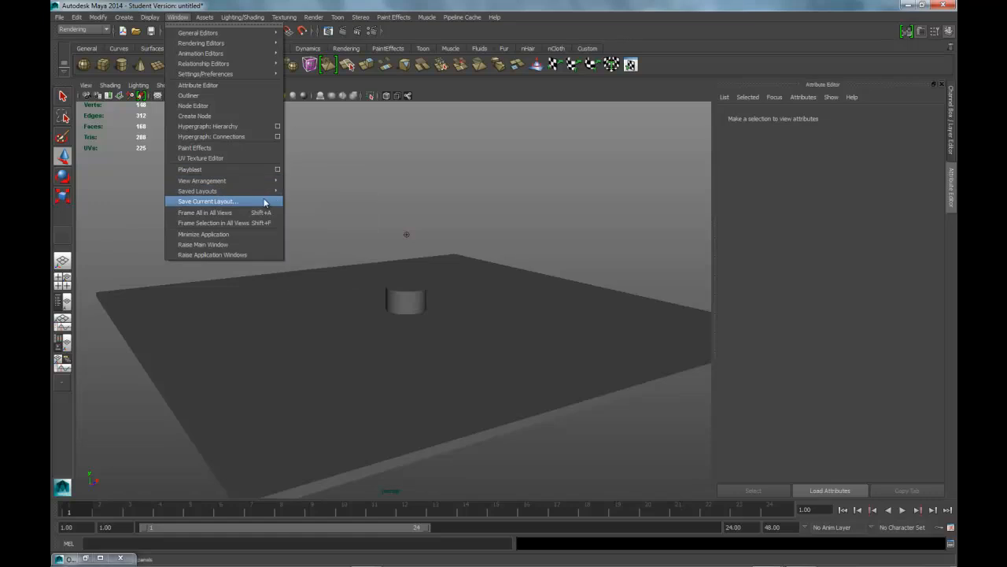
mouse_move(223, 67)
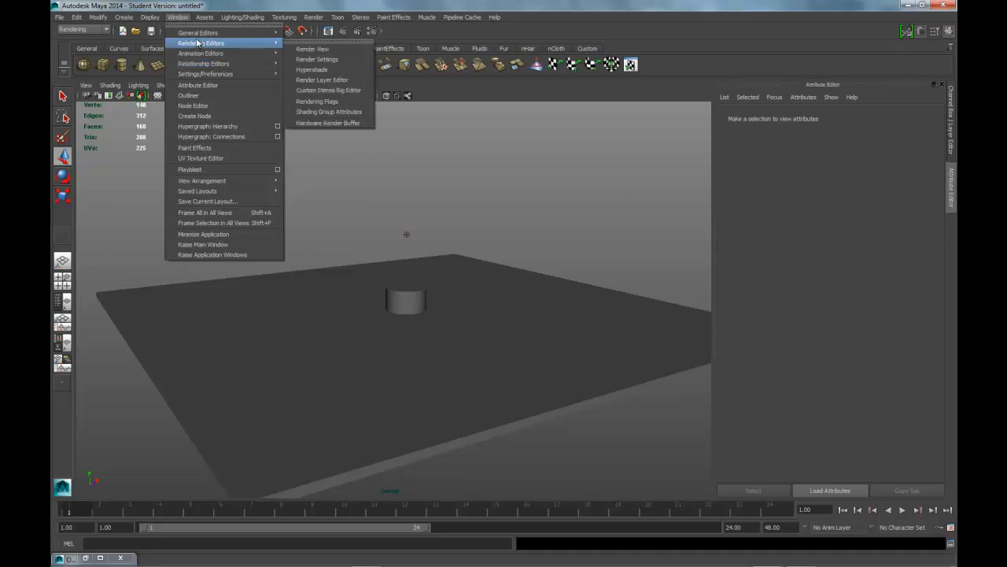
mouse_move(193, 74)
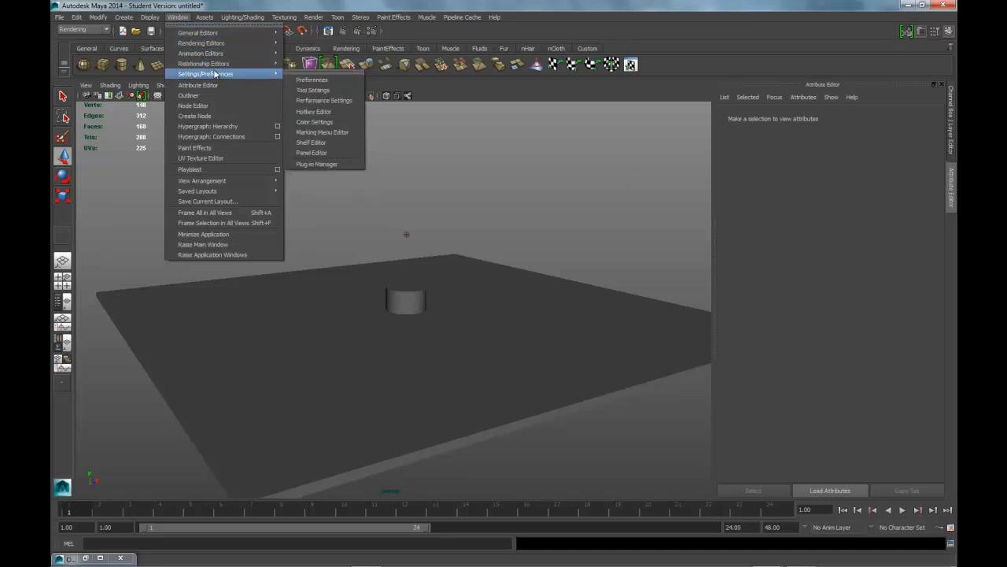
left_click(308, 70)
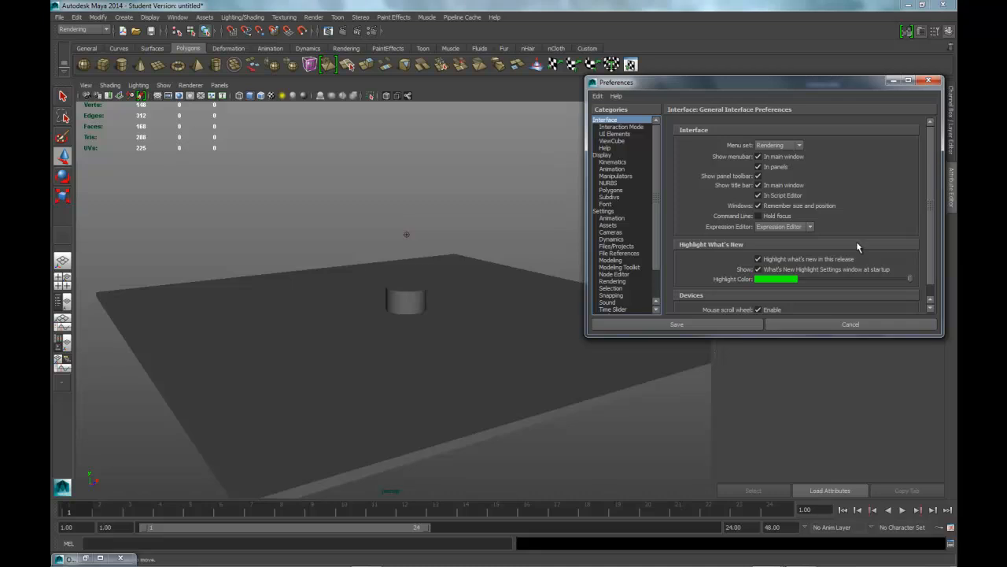
left_click(605, 212)
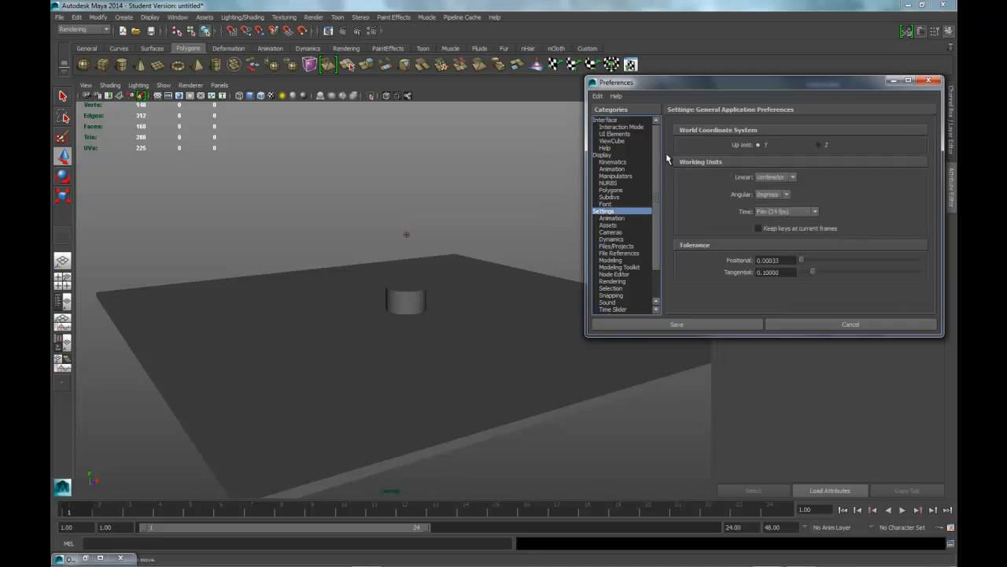
left_click_drag(655, 157, 658, 195)
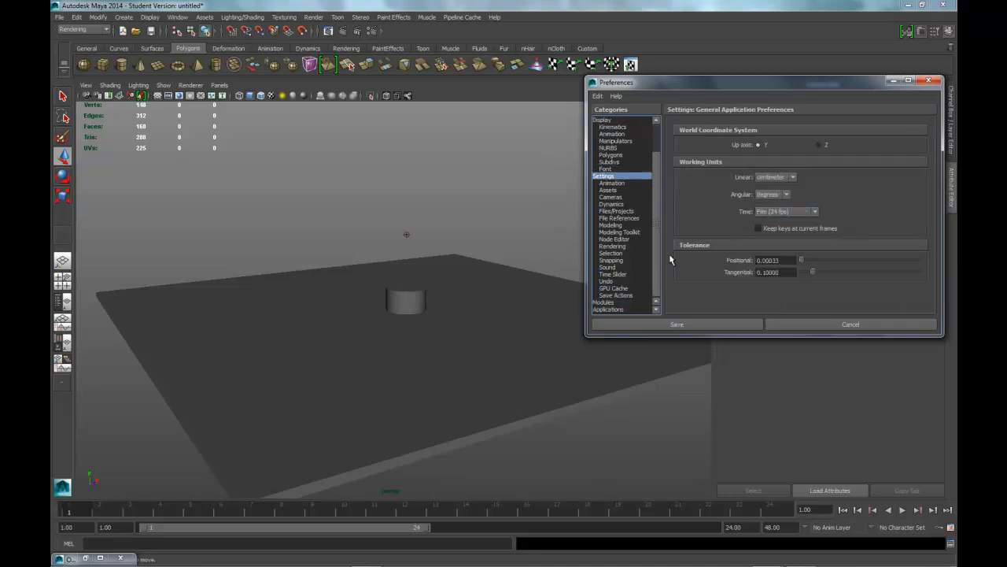
left_click(613, 274)
Set the playback end to frame 200 and save the preferences.
left_click_drag(818, 145, 797, 145)
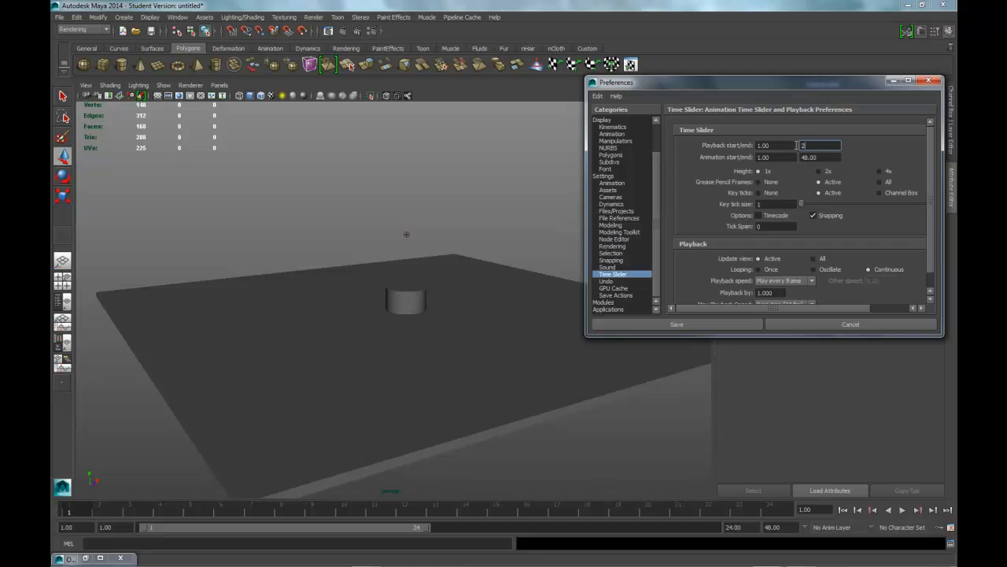
type("200")
key("Return")
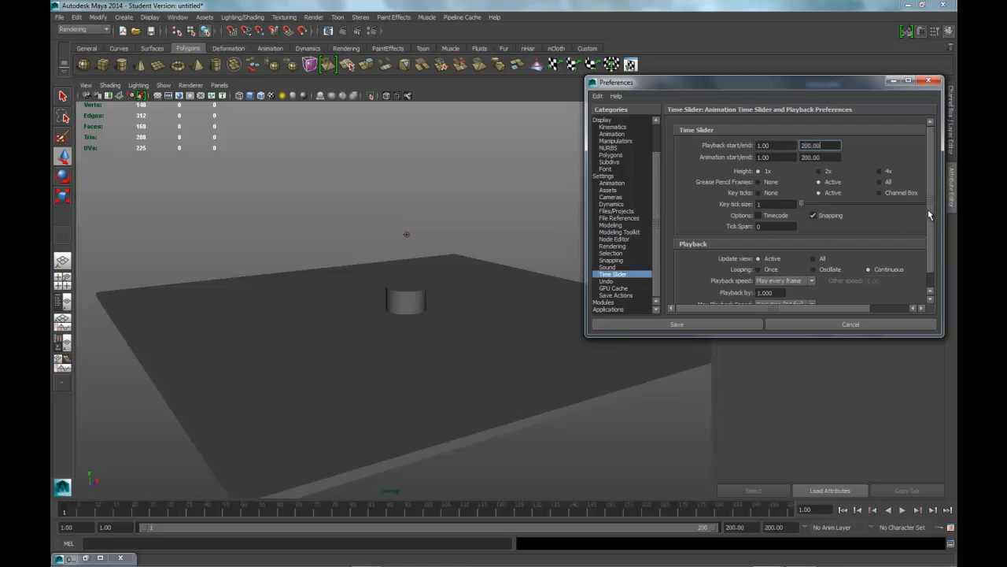
scroll(925, 216, "down", 2)
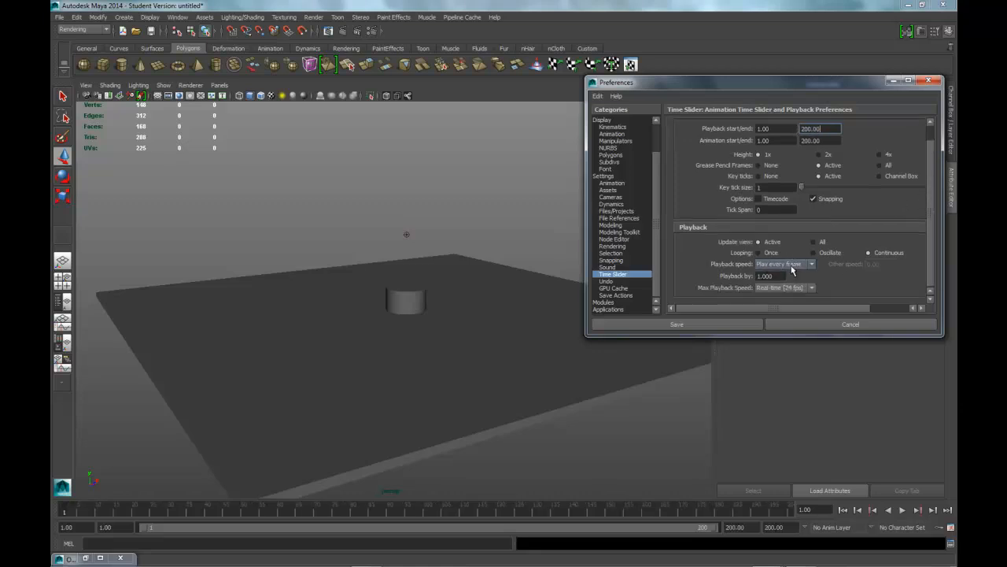
left_click(719, 331)
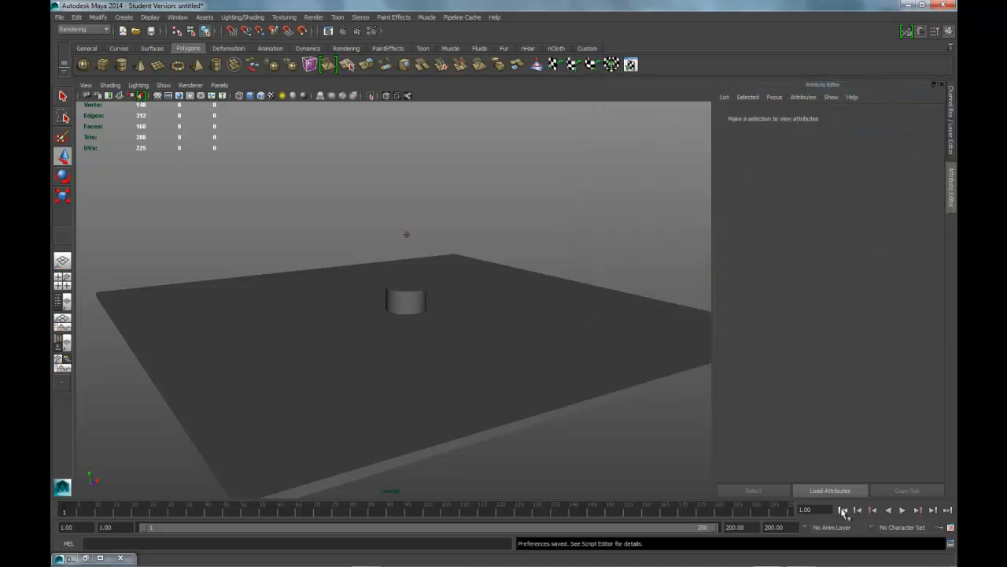
Play the extended simulation to watch the particles bounce, stop around frame 118 and rewind to the start.
left_click(902, 510)
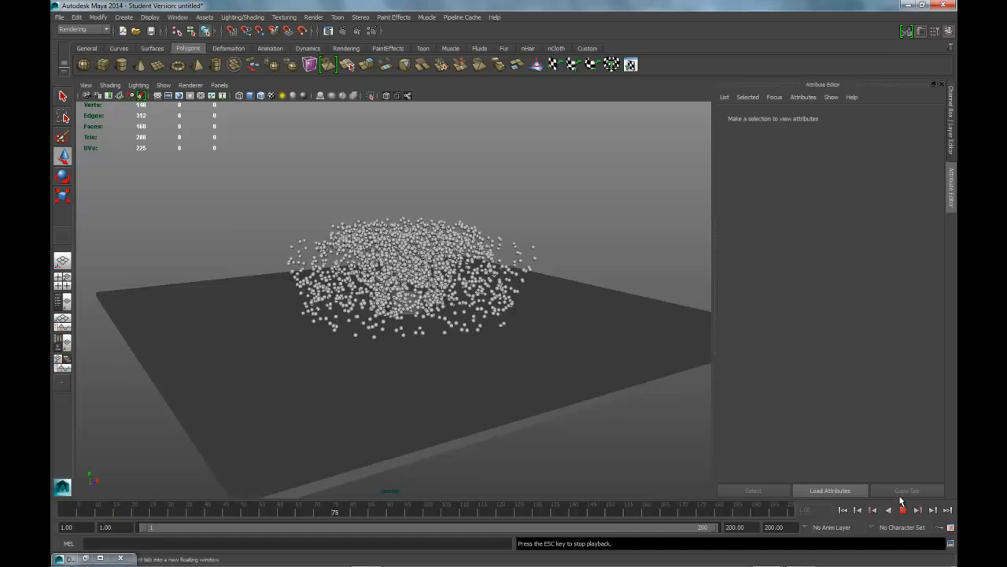
left_click(903, 509)
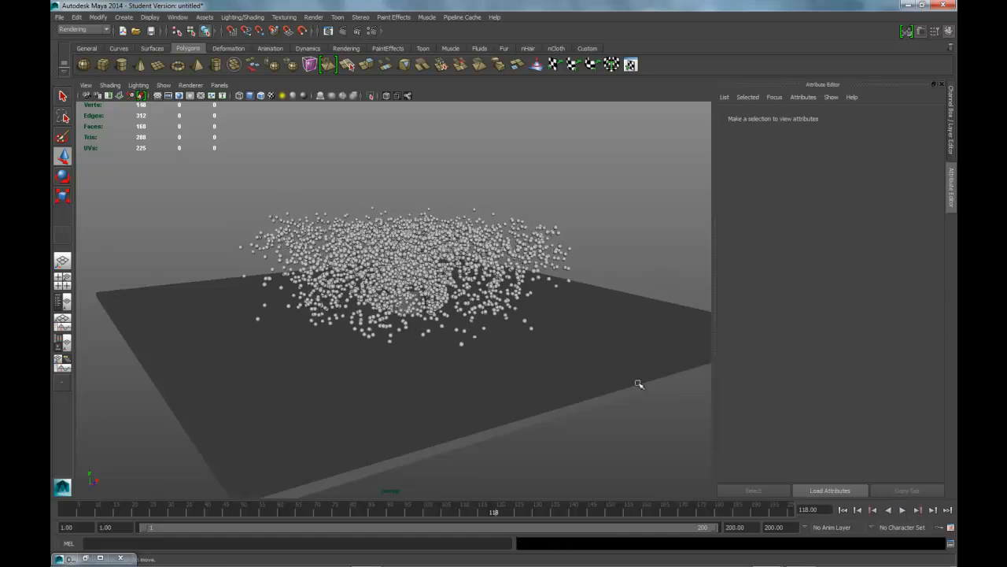
left_click(843, 510)
Select the floor slab and set the resilience of its geoConnector1 collision node to 0.01.
left_click(410, 297)
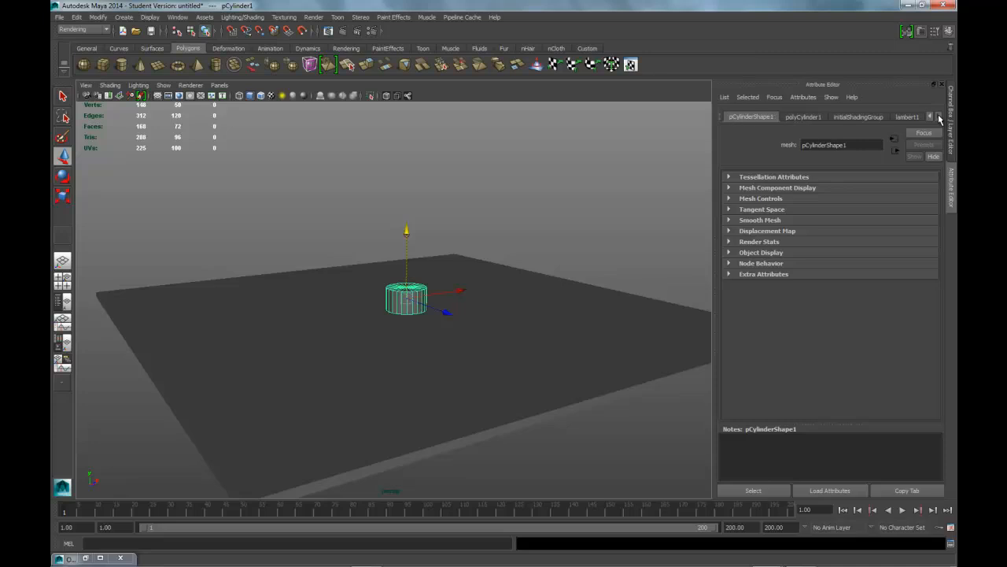
left_click(512, 308)
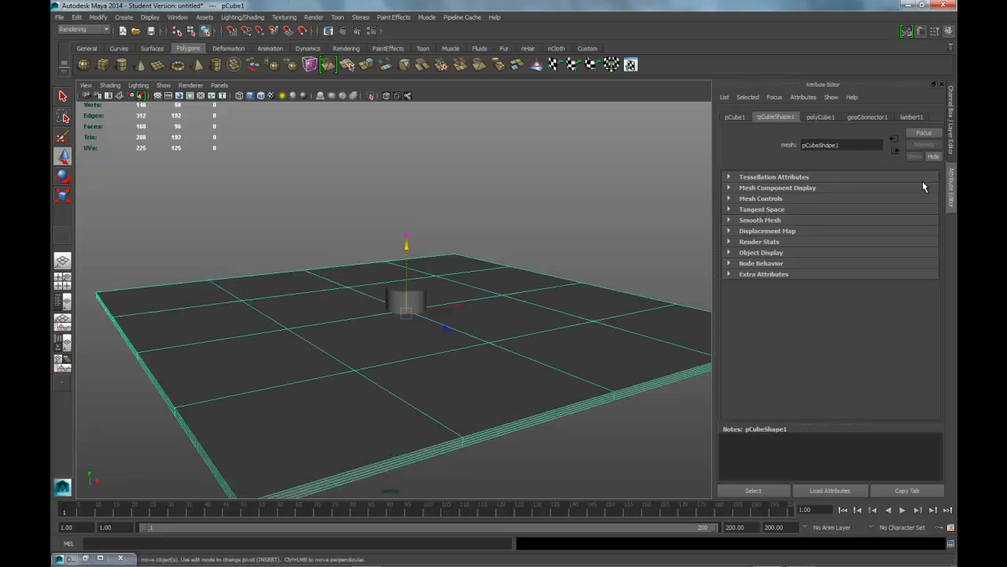
left_click(870, 117)
left_click(832, 202)
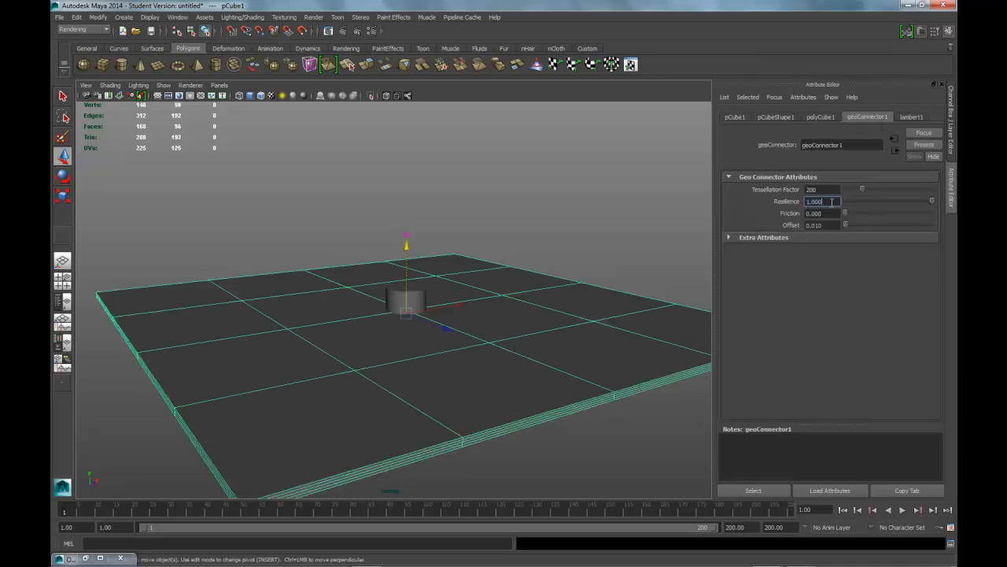
left_click_drag(774, 203, 768, 206)
type(".01")
key("Return")
Set the floor slab's collision friction to 0.1 and test the simulation, stopping around frame 122.
left_click_drag(839, 212, 780, 213)
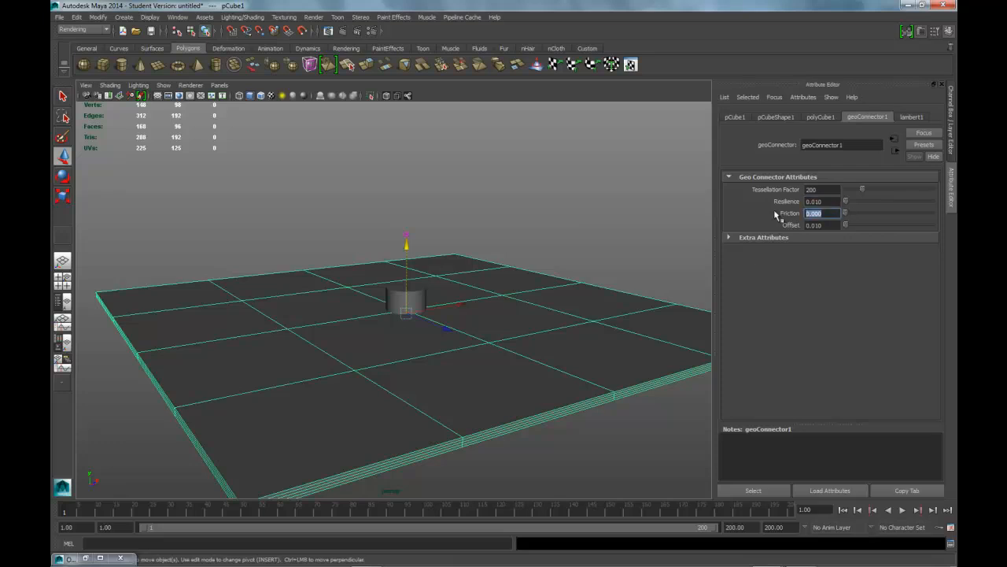
type(".1")
key("Return")
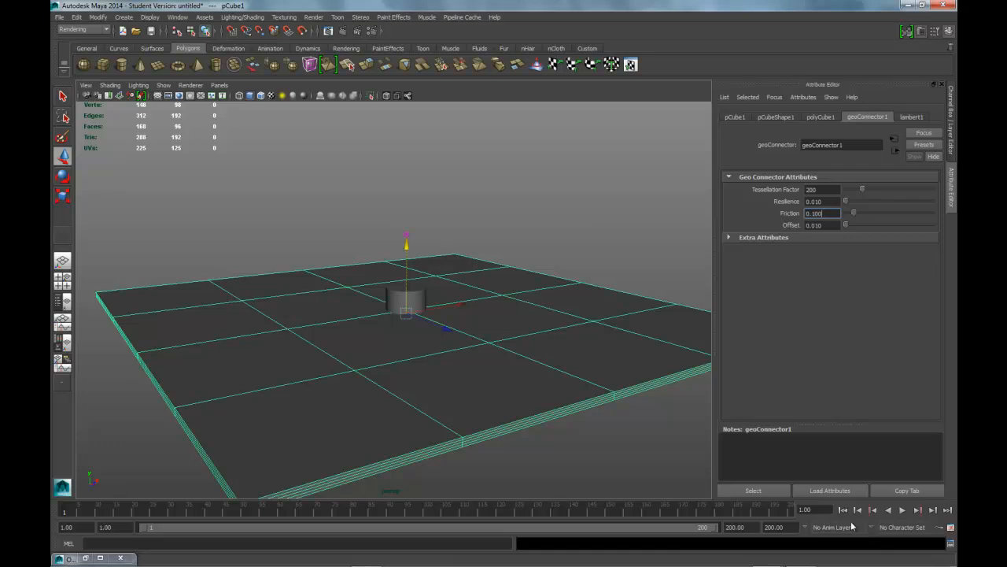
left_click(902, 510)
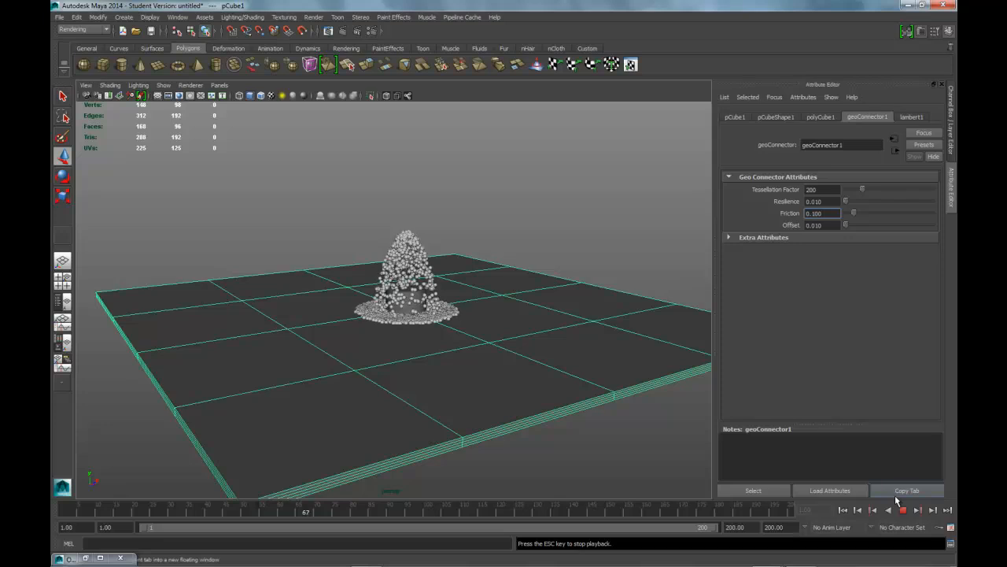
left_click(904, 510)
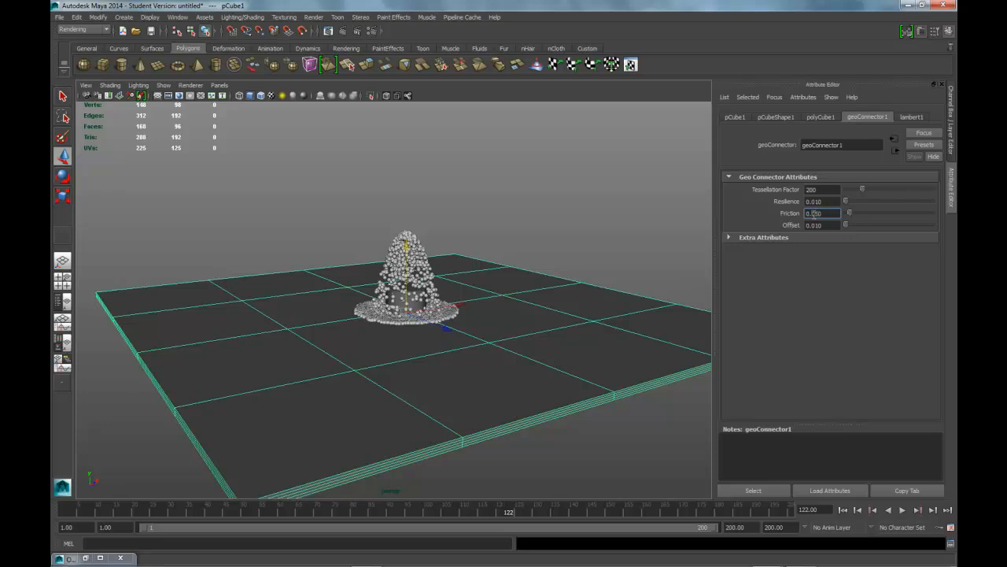
Set the floor slab's collision friction to 0.05, replay the simulation from the start and rewind to the first frame.
left_click(843, 510)
left_click(904, 510)
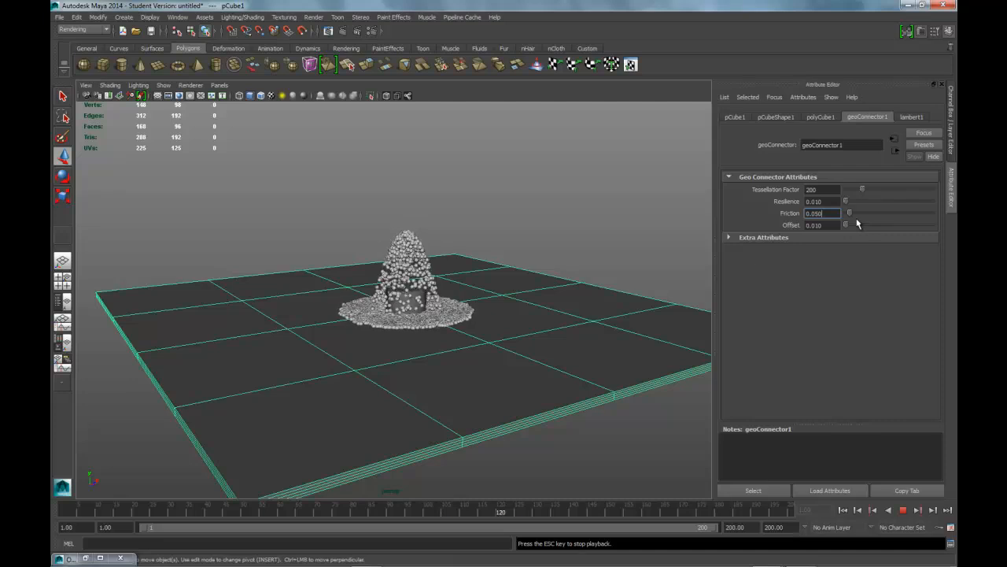
left_click(903, 510)
left_click(843, 510)
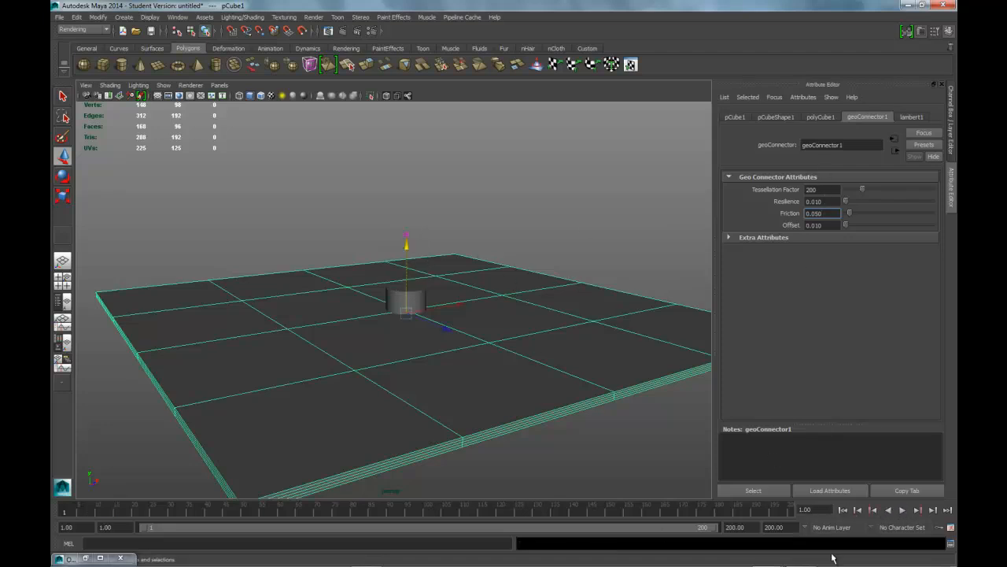
Scale the cylinder along X and Z to nearly three times its width, forming a broad, low disc.
left_click(670, 258)
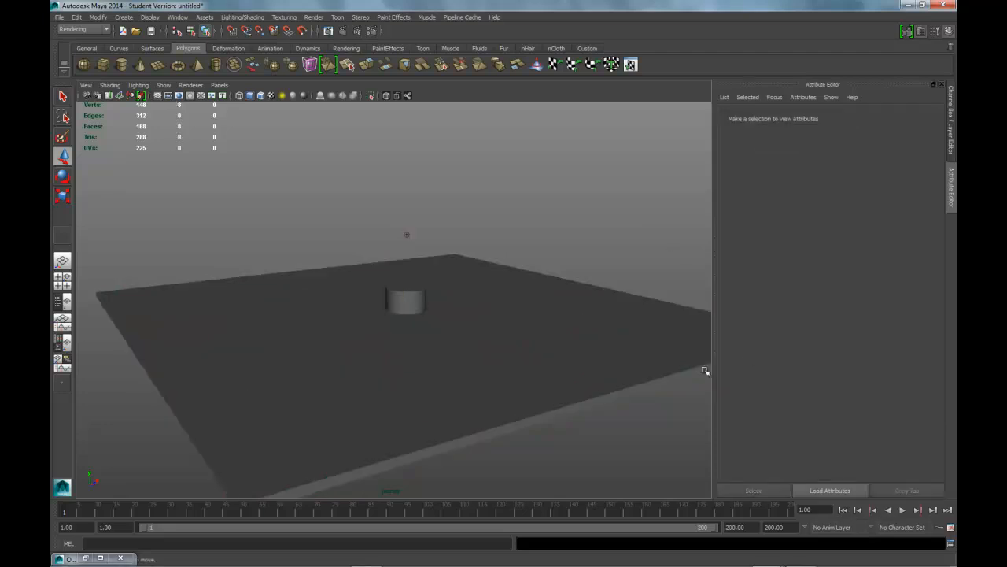
left_click(405, 305)
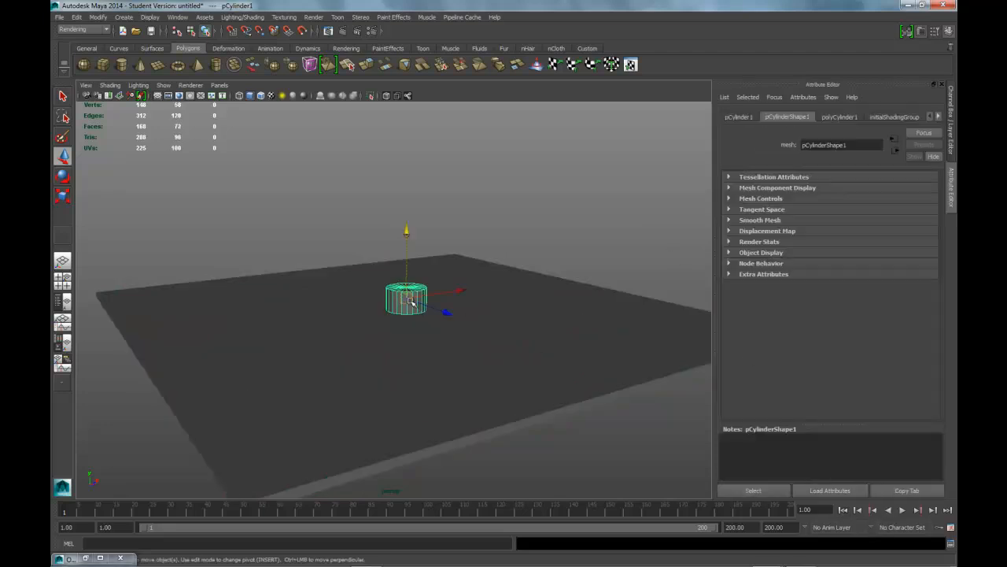
key("r")
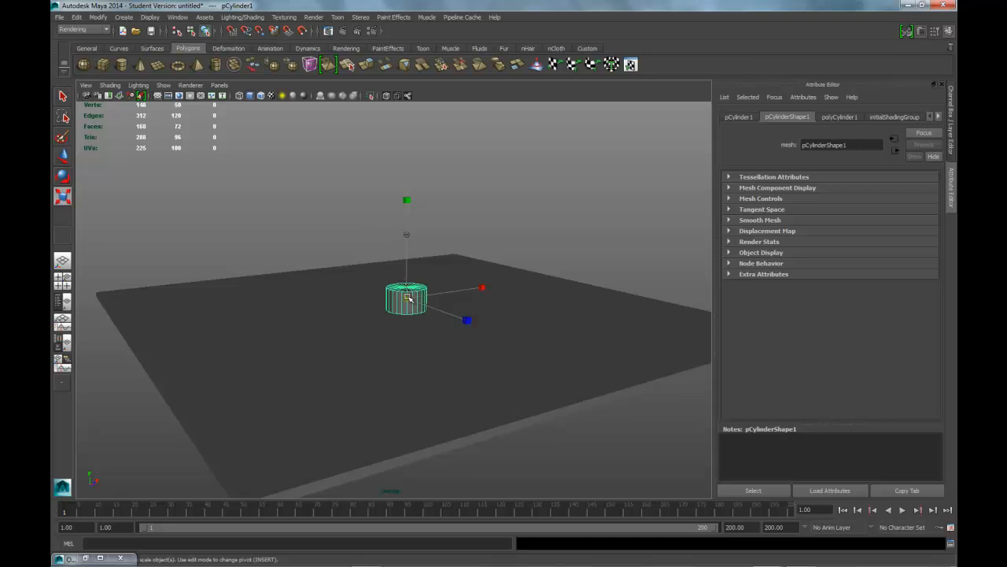
left_click_drag(482, 288, 568, 310)
left_click_drag(468, 321, 596, 367)
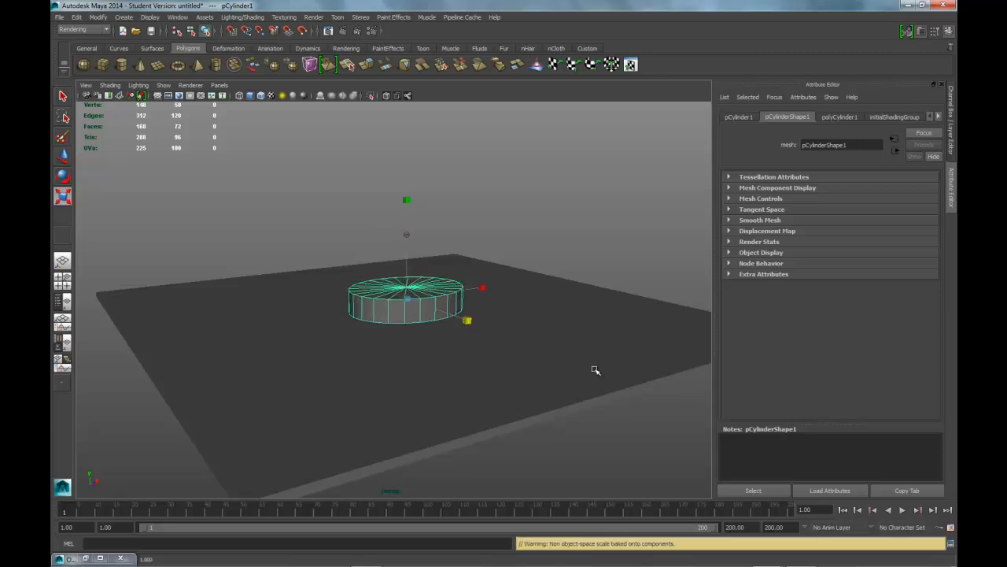
Play the simulation to check how particles meet the widened cylinder, stop around frame 166 and rewind to the start.
left_click(903, 510)
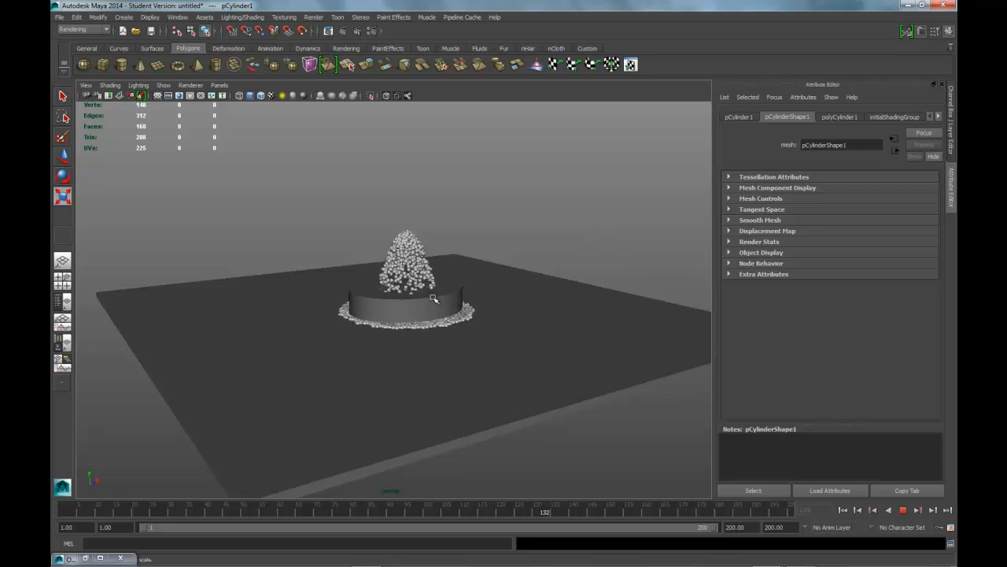
left_click(904, 510)
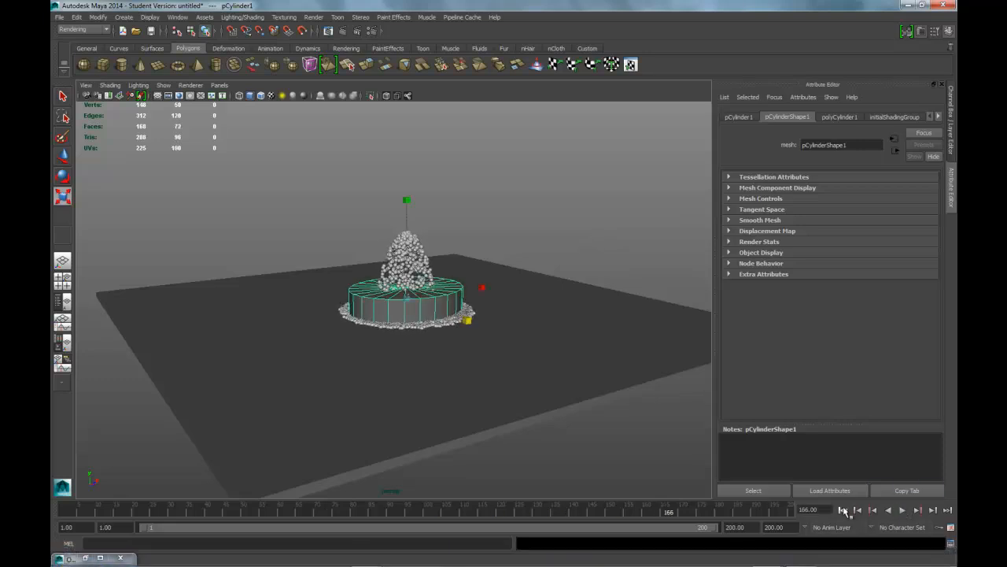
left_click(844, 510)
Try turning off Two Sided Lighting in the viewport and turn it back on.
left_click(108, 85)
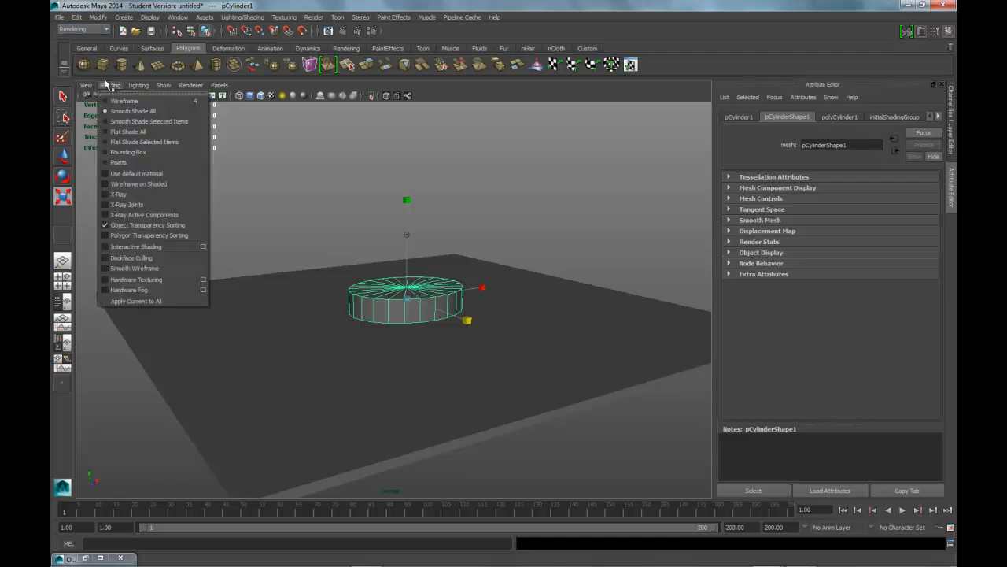
mouse_move(141, 87)
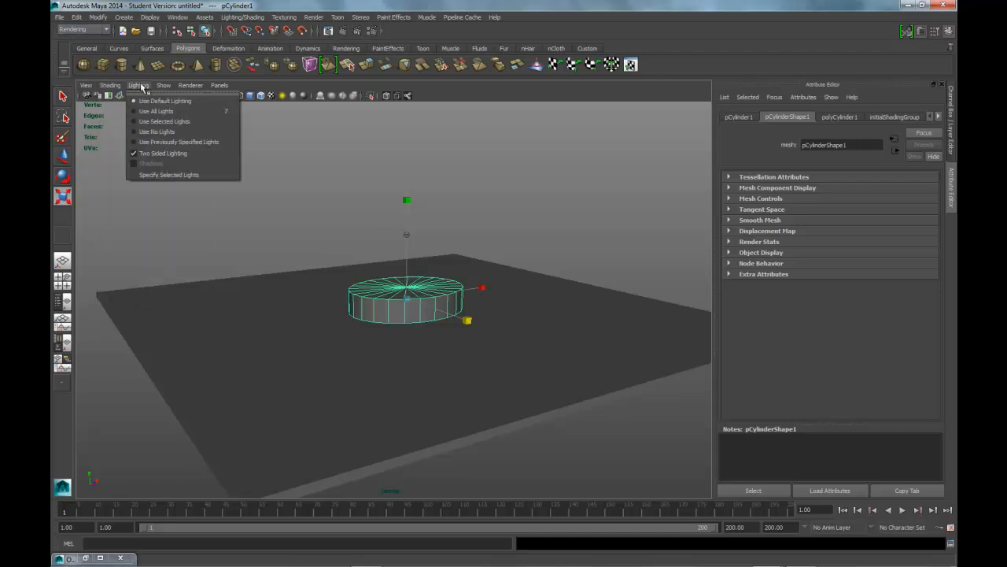
left_click(148, 153)
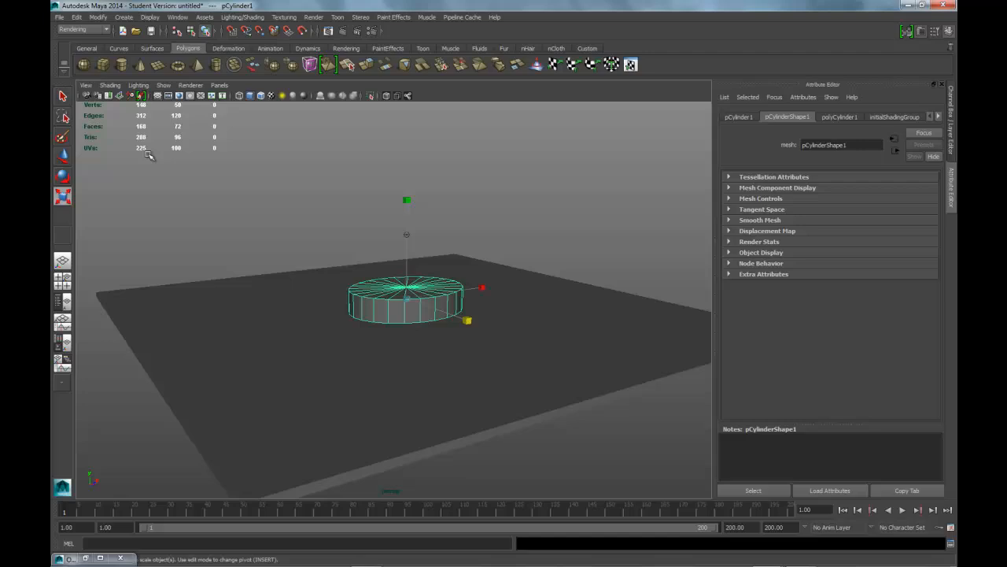
left_click(142, 86)
left_click(150, 153)
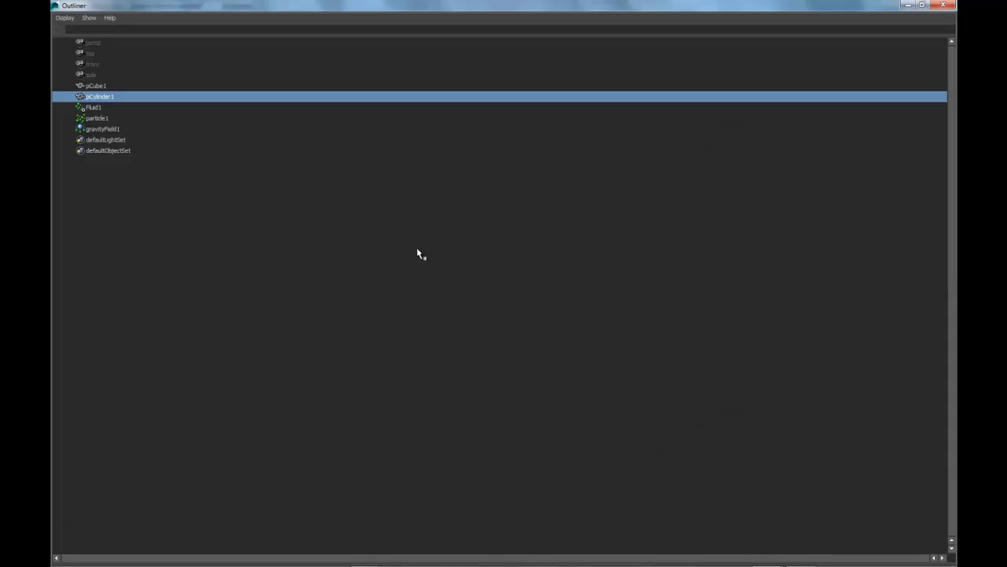
Select particle1 together with the cylinder and apply Make Collide so the particles collide with it.
left_click(100, 120)
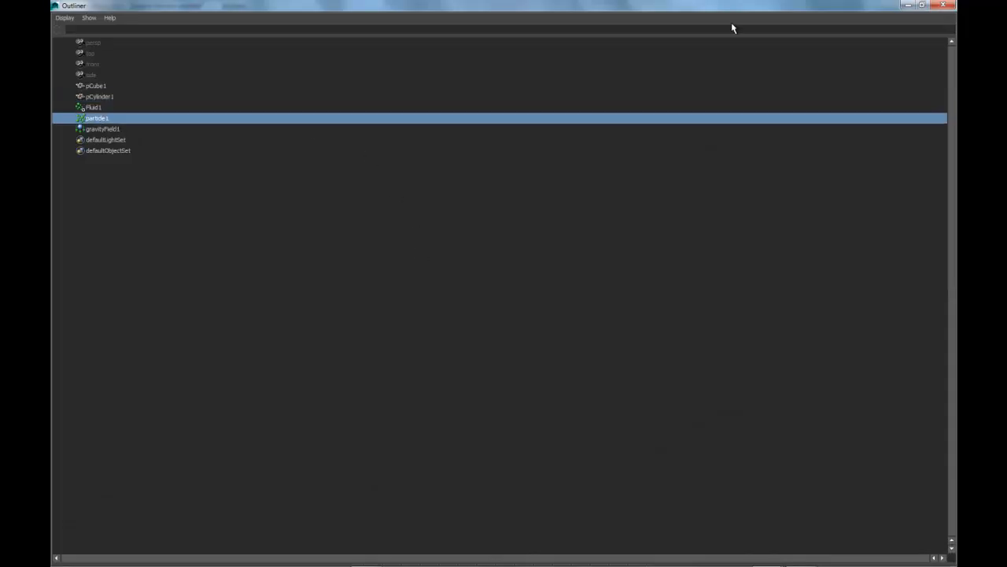
left_click(908, 5)
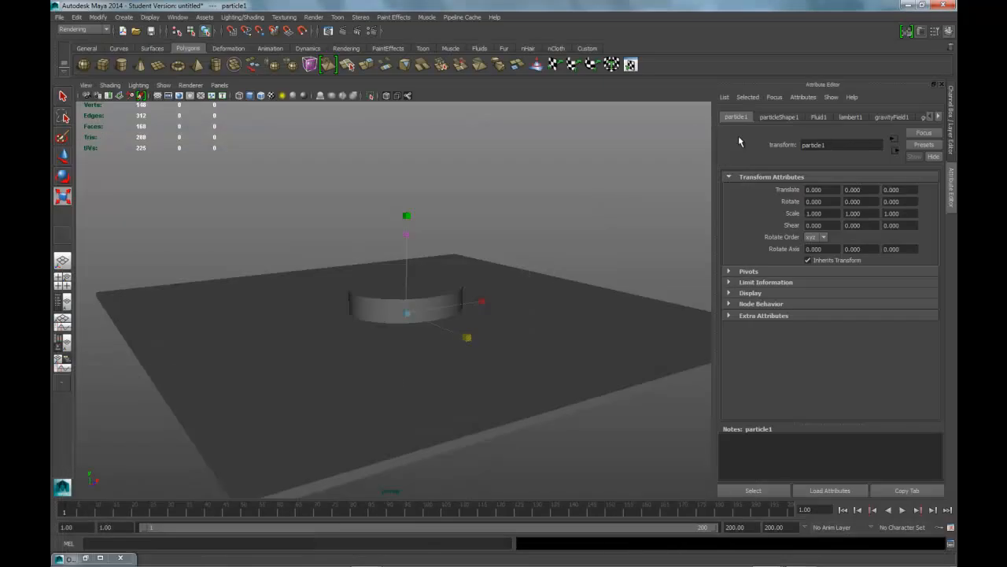
left_click(432, 291)
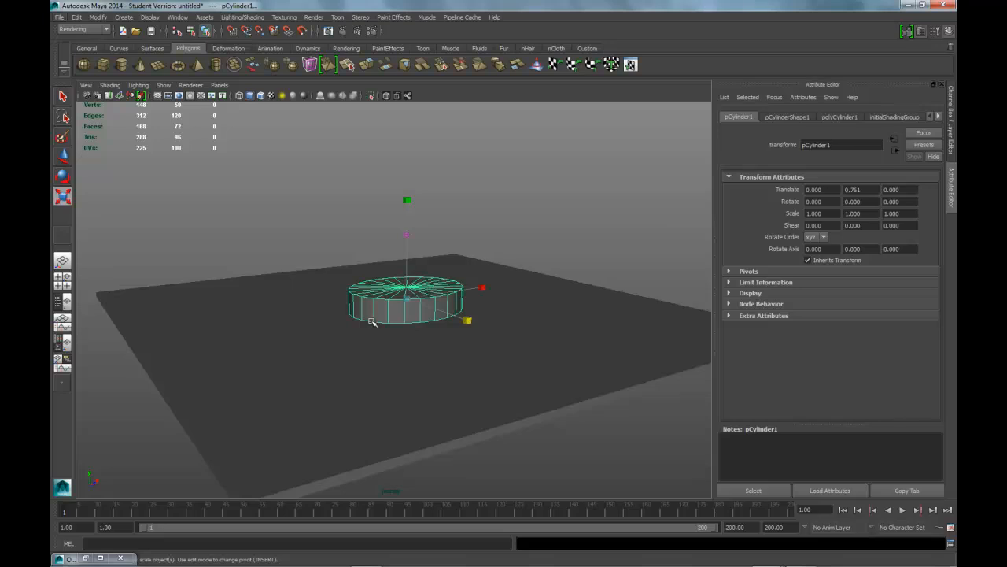
key("space")
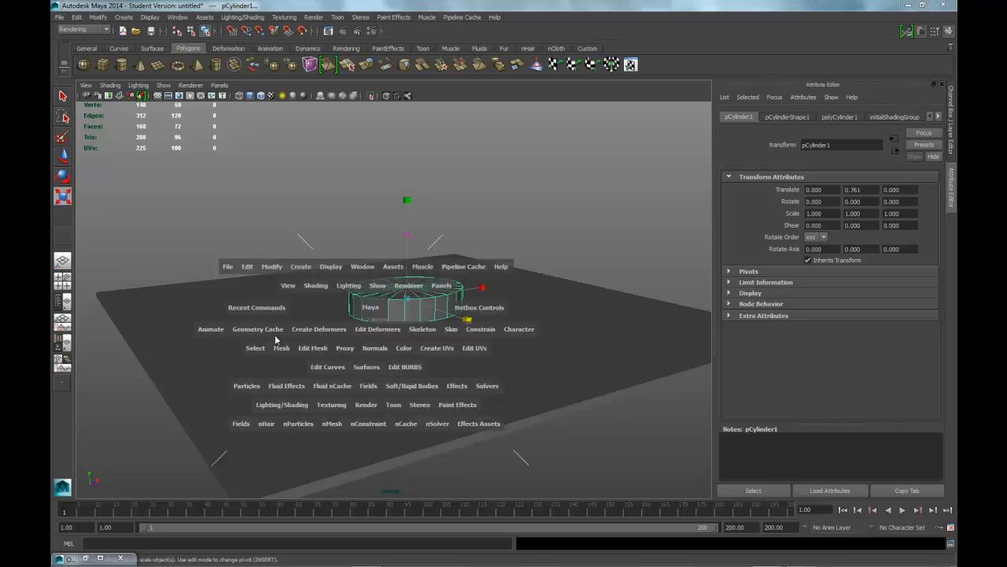
left_click(246, 385)
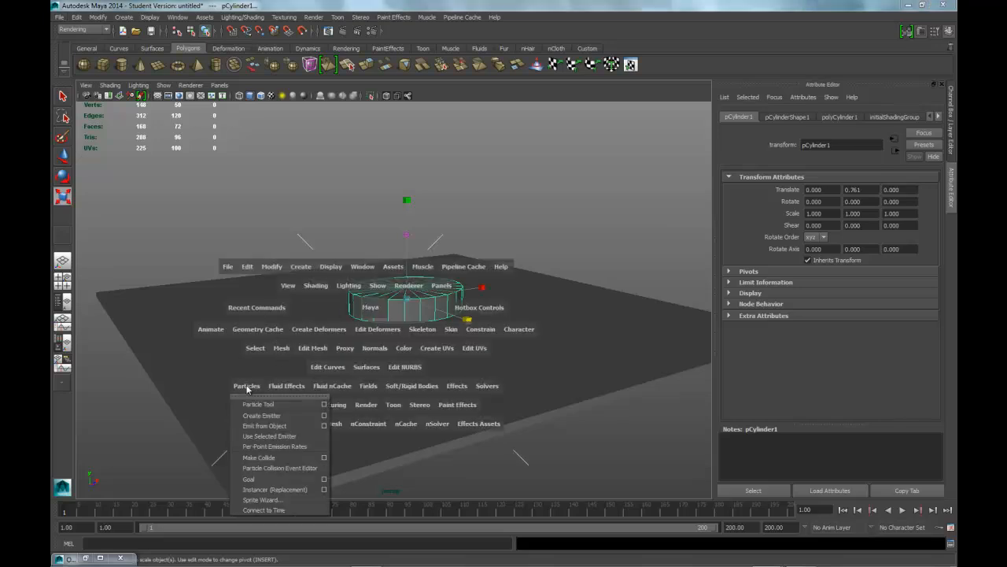
left_click(266, 477)
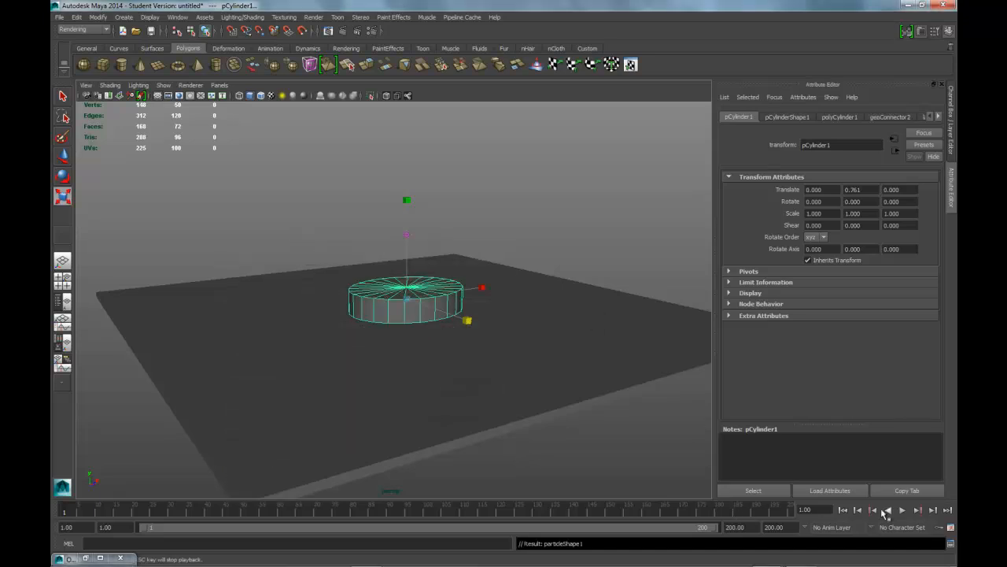
Set the cylinder's geoConnector2 resilience to 0.01 and its friction to 0.05.
left_click(905, 116)
left_click_drag(817, 201, 792, 200)
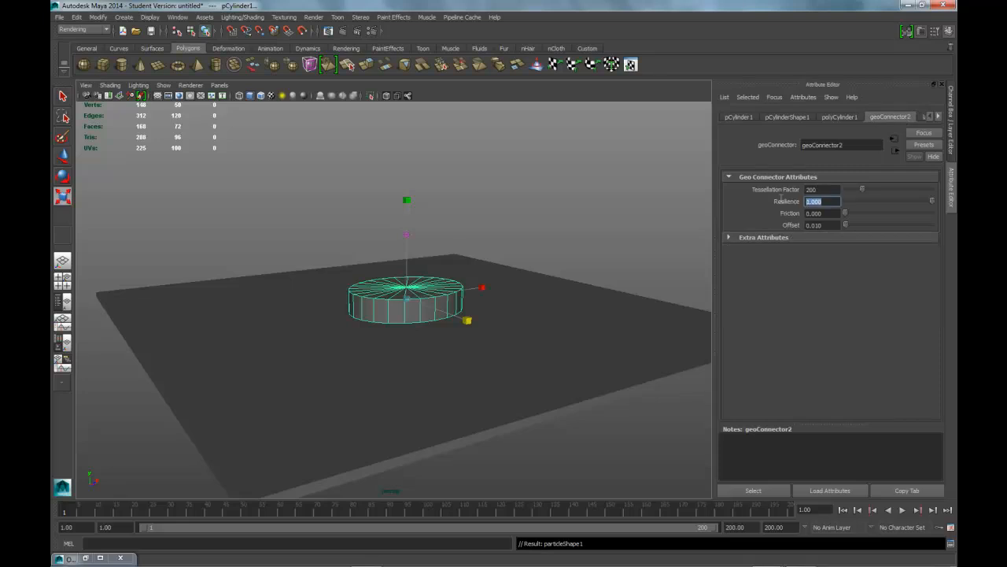
type(".01")
key("Return")
left_click_drag(837, 216, 778, 218)
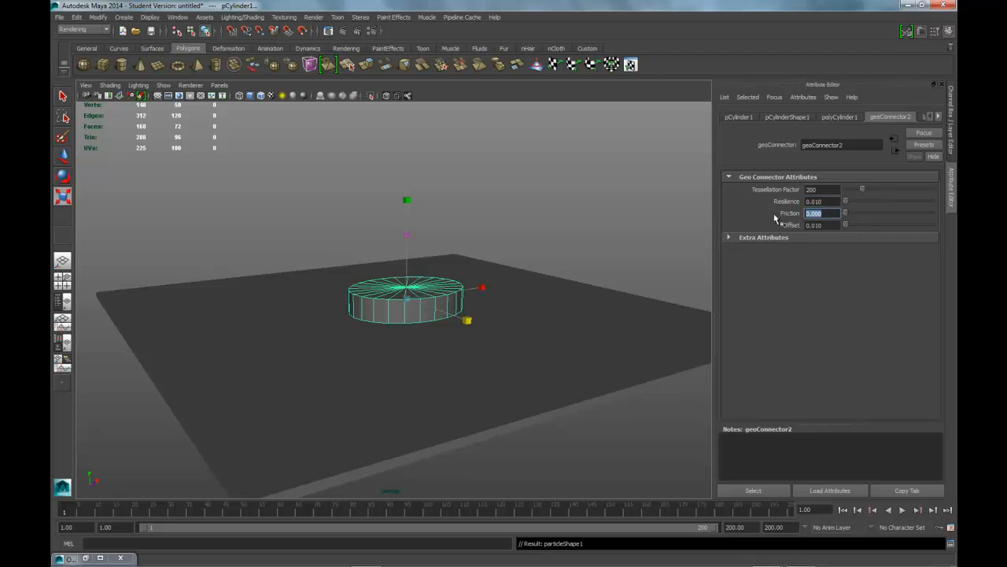
key("Return")
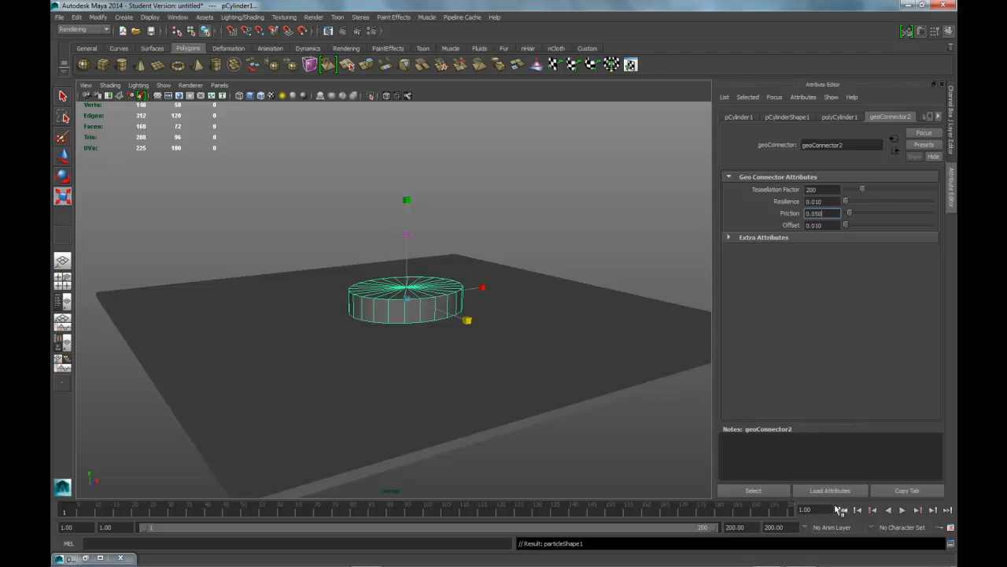
Play the simulation to check the particles' collision with the cylinder, stop around frame 188 and rewind to the first frame.
left_click(905, 511)
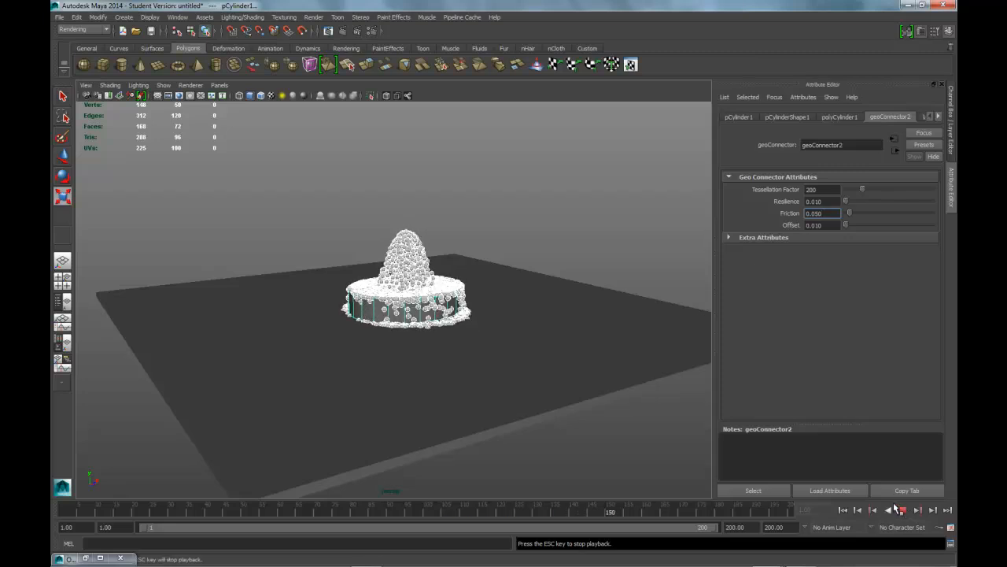
left_click(904, 511)
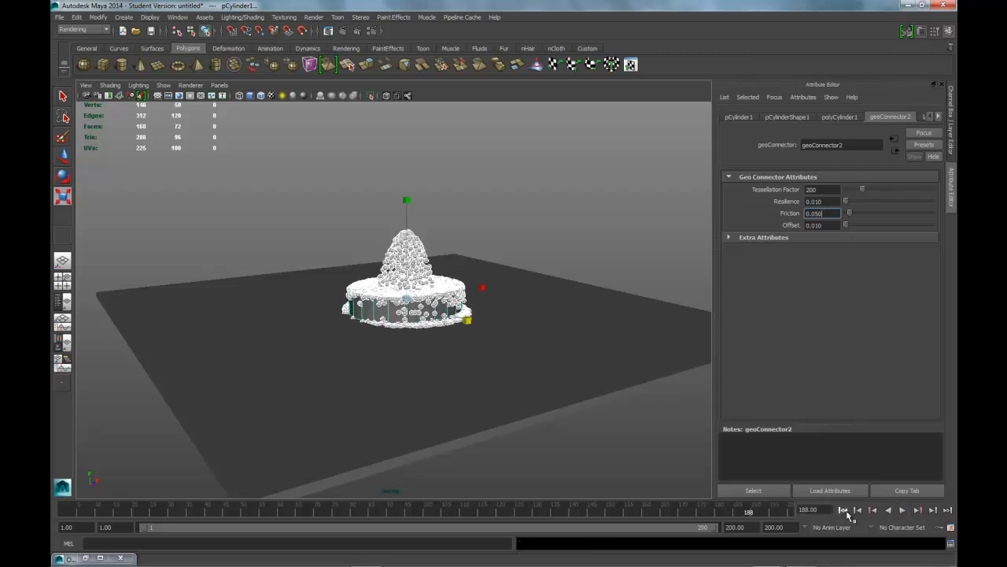
left_click(842, 510)
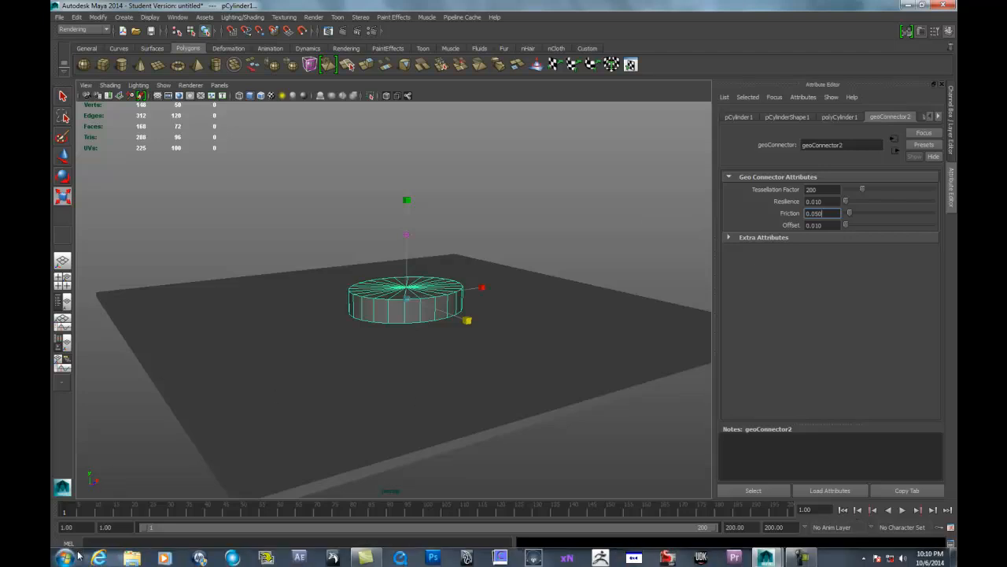
Select particle1 in the Outliner and review the render attributes of its particleShape1 node.
left_click(103, 559)
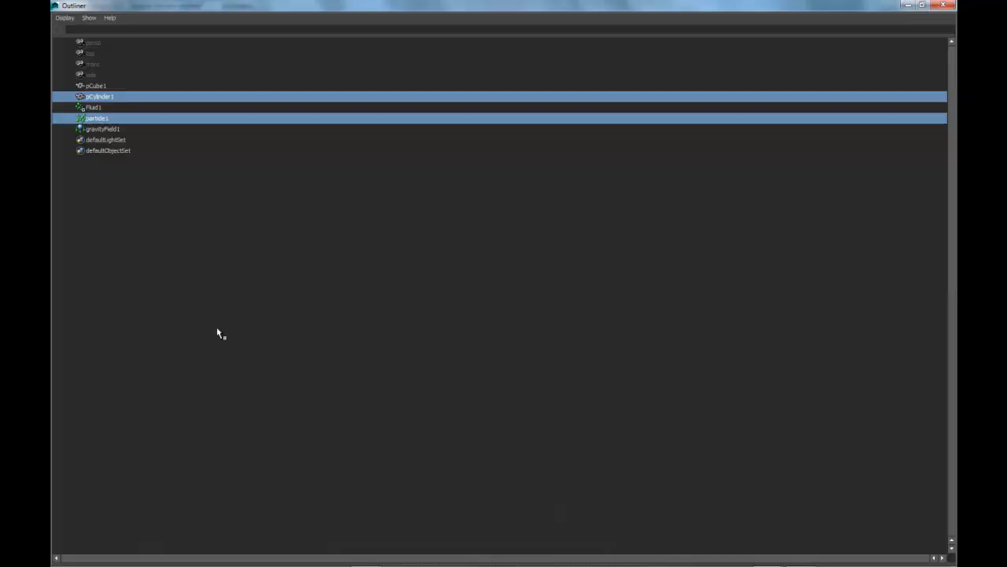
left_click(92, 120)
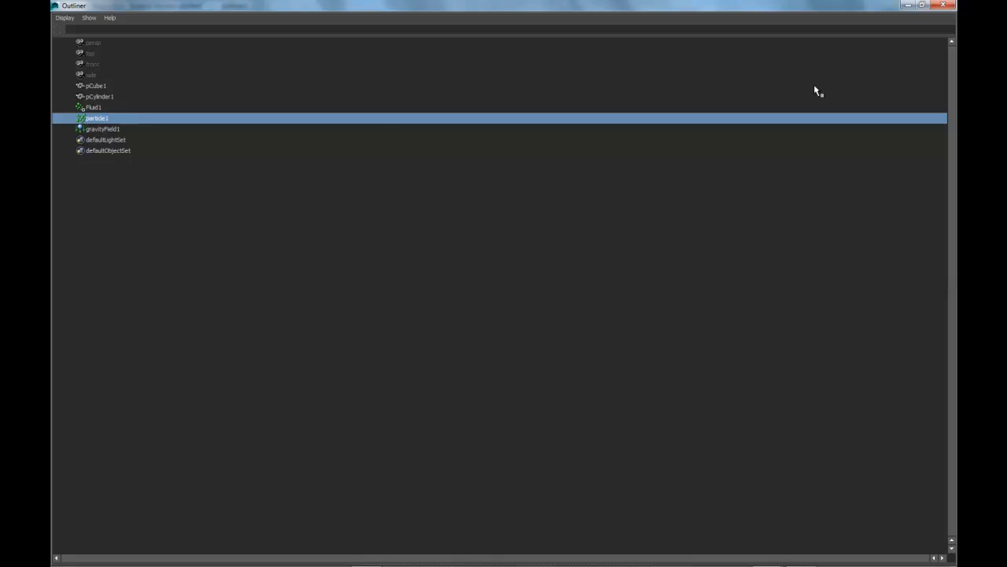
left_click(910, 5)
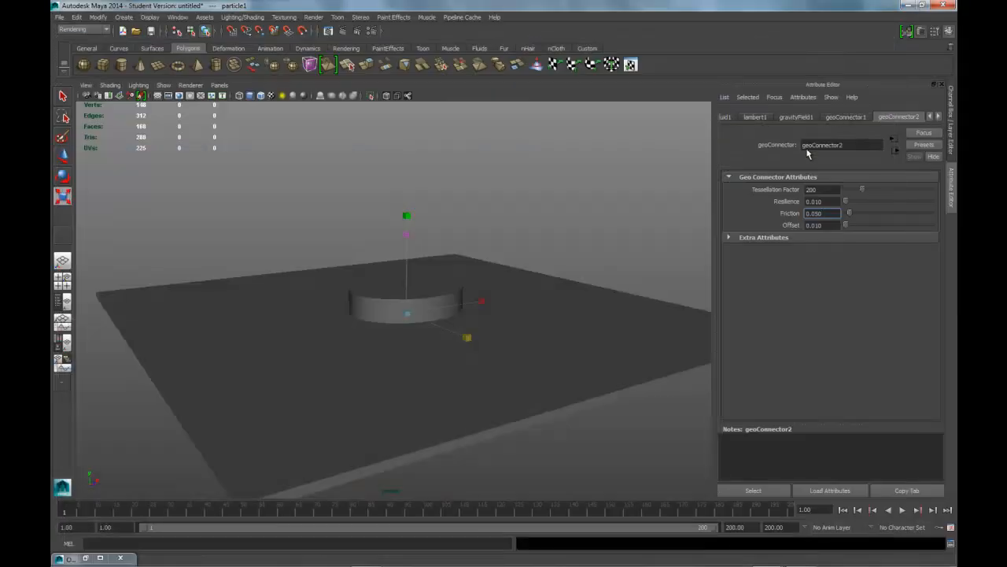
left_click(756, 118)
left_click(932, 116)
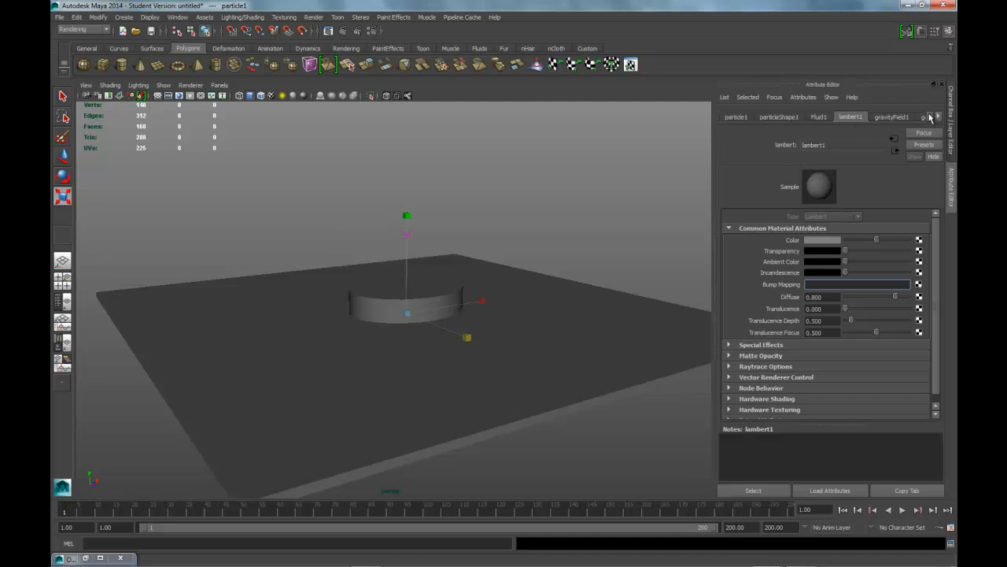
left_click(794, 117)
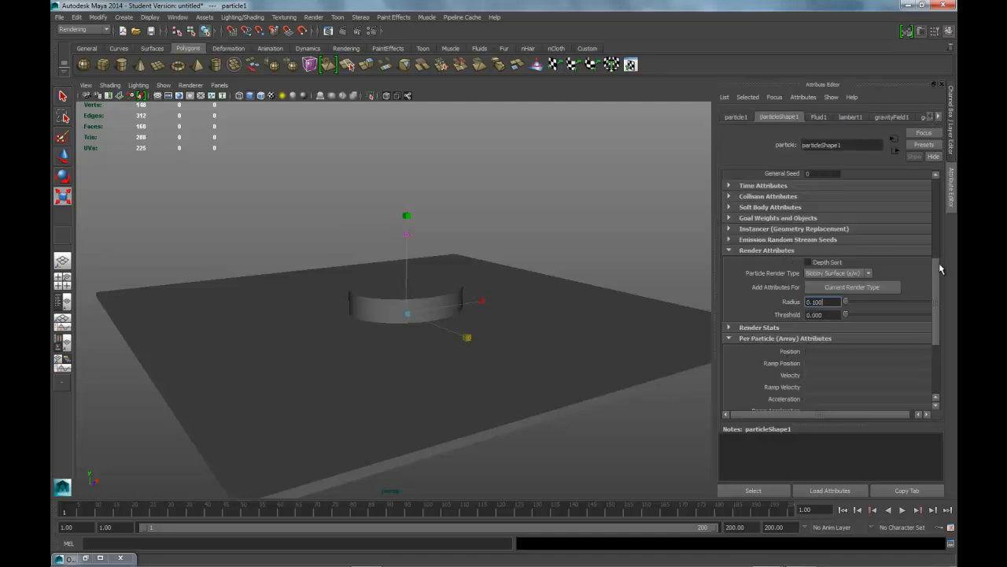
left_click_drag(939, 264, 938, 274)
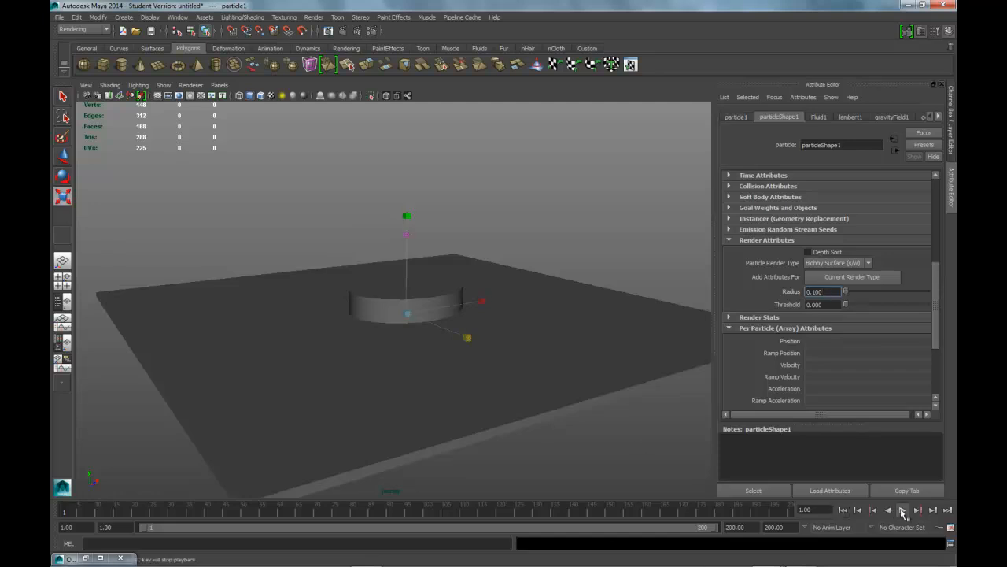
Play the simulation briefly, stop around frame 36 and rewind to the first frame.
left_click(903, 510)
left_click(903, 510)
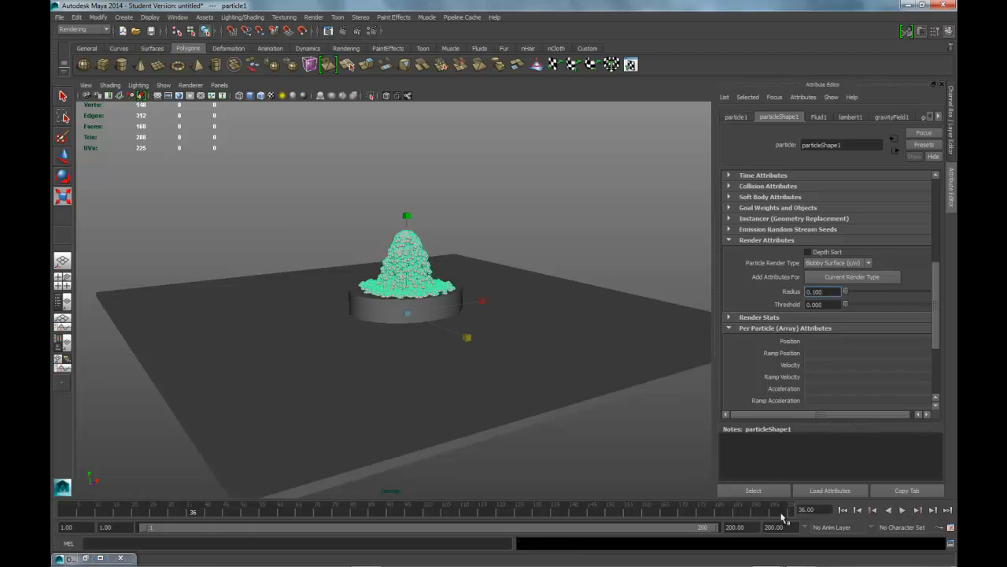
left_click(843, 510)
Set the Fluid1 emitter's rate to 5000 particles per second and play the simulation to about frame 144.
left_click(86, 558)
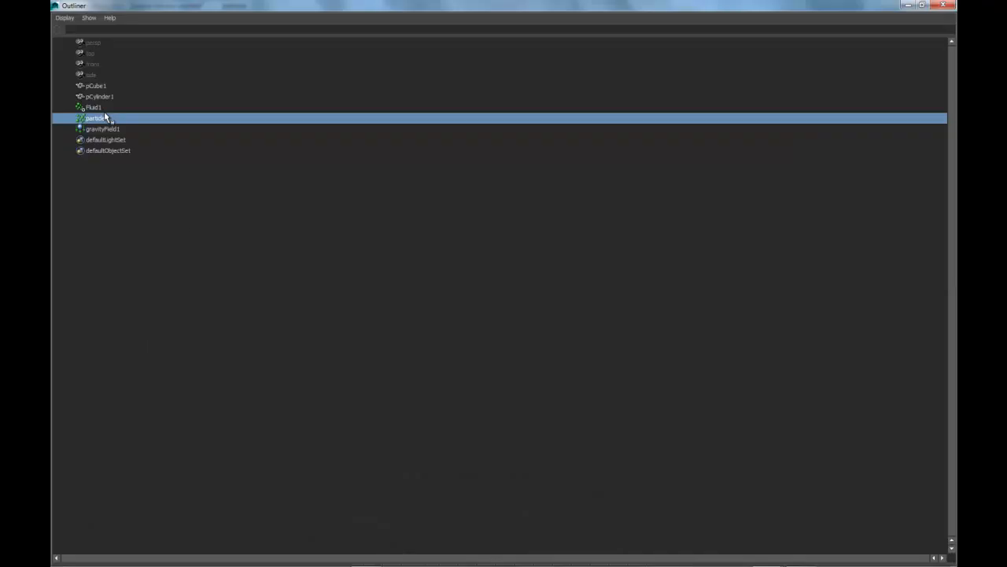
left_click(100, 110)
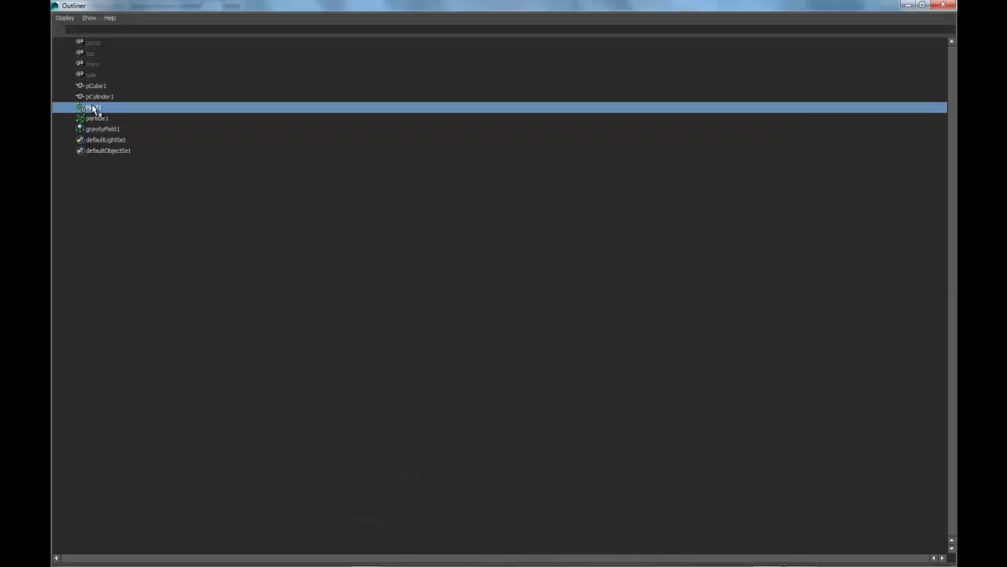
left_click(907, 4)
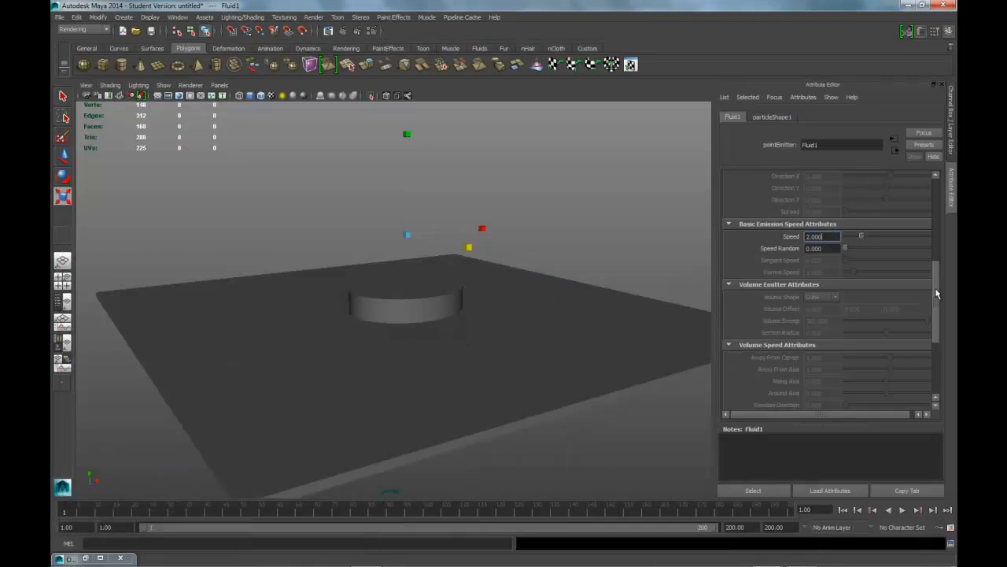
left_click_drag(926, 295, 927, 207)
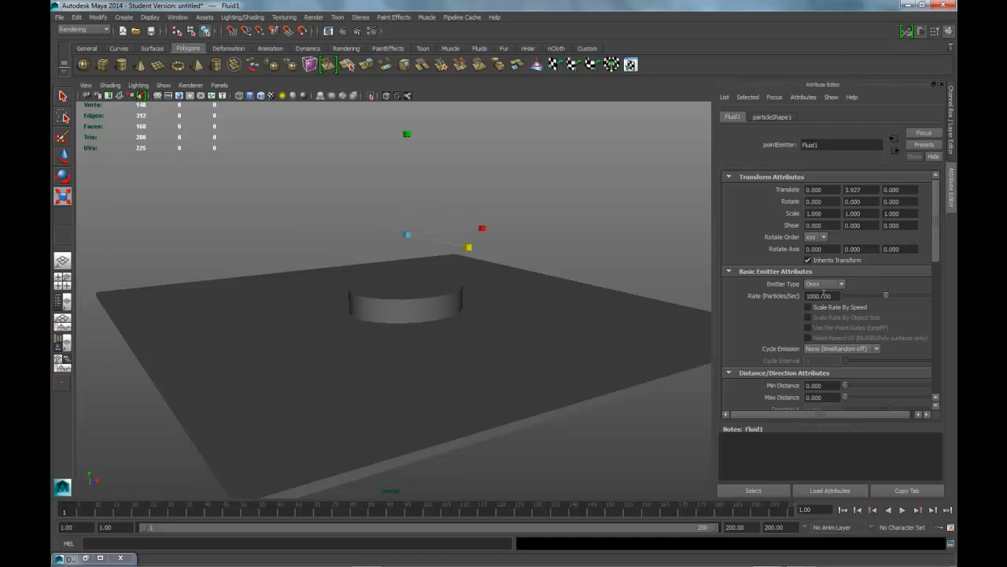
left_click(807, 296)
left_click(903, 510)
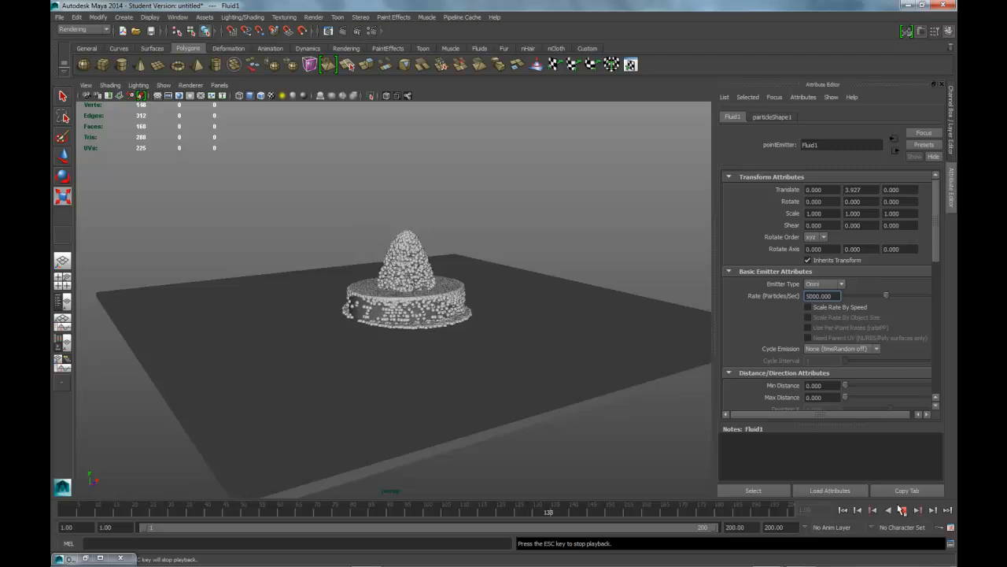
left_click(902, 510)
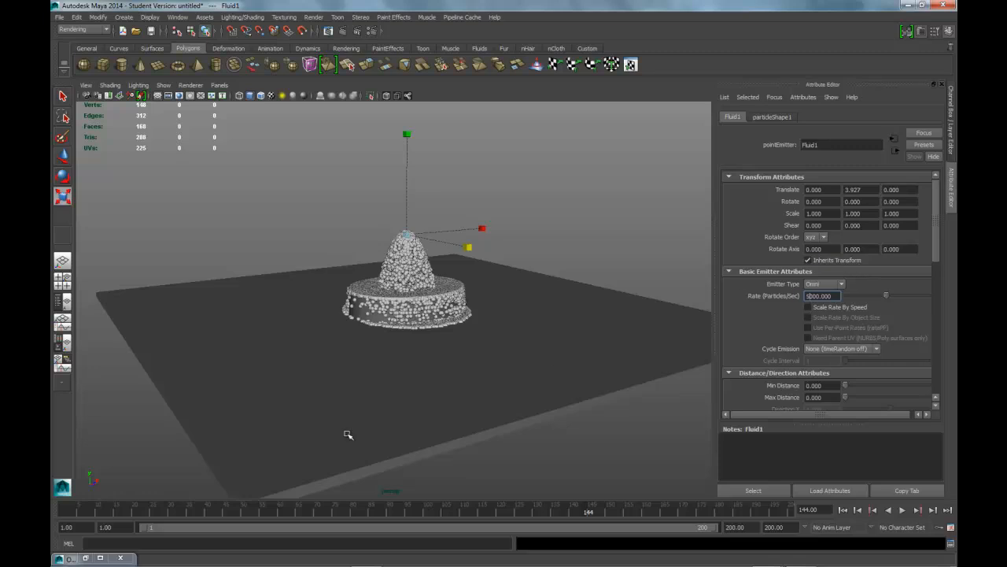
Select particle1 and set its blobby surface threshold to 0.8 in the particleShape1 render attributes.
left_click(100, 558)
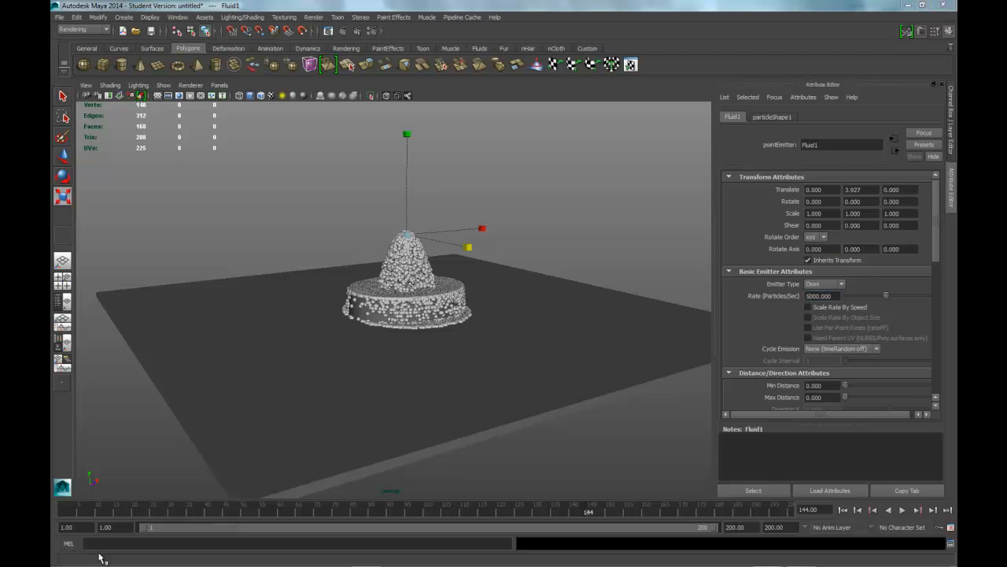
left_click(113, 118)
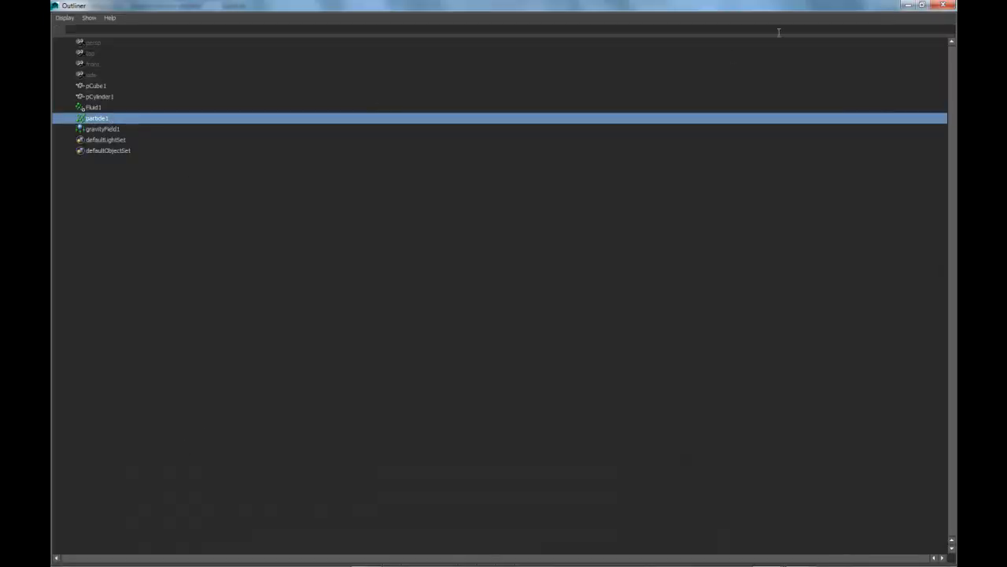
left_click(908, 7)
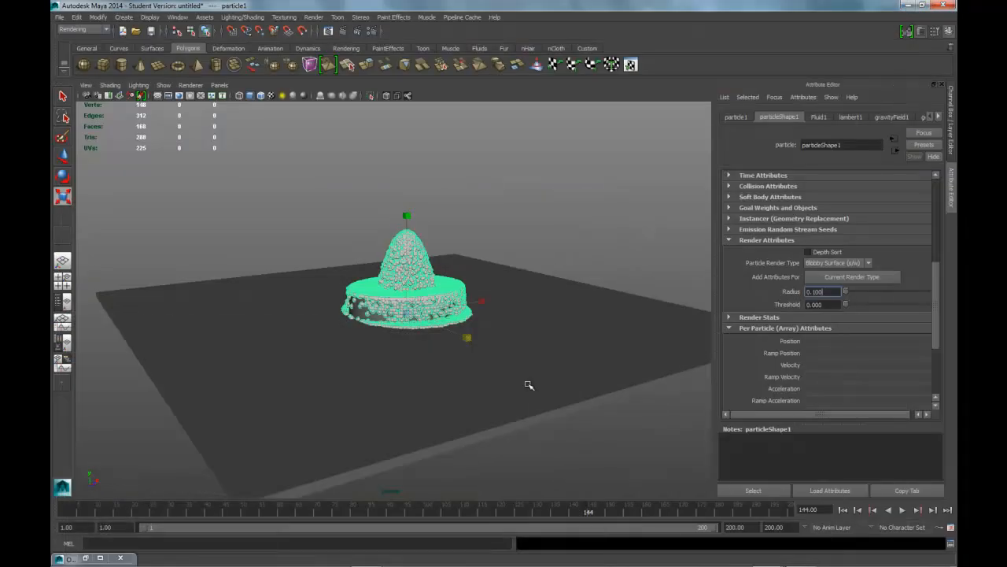
left_click_drag(937, 303, 936, 272)
key("Tab")
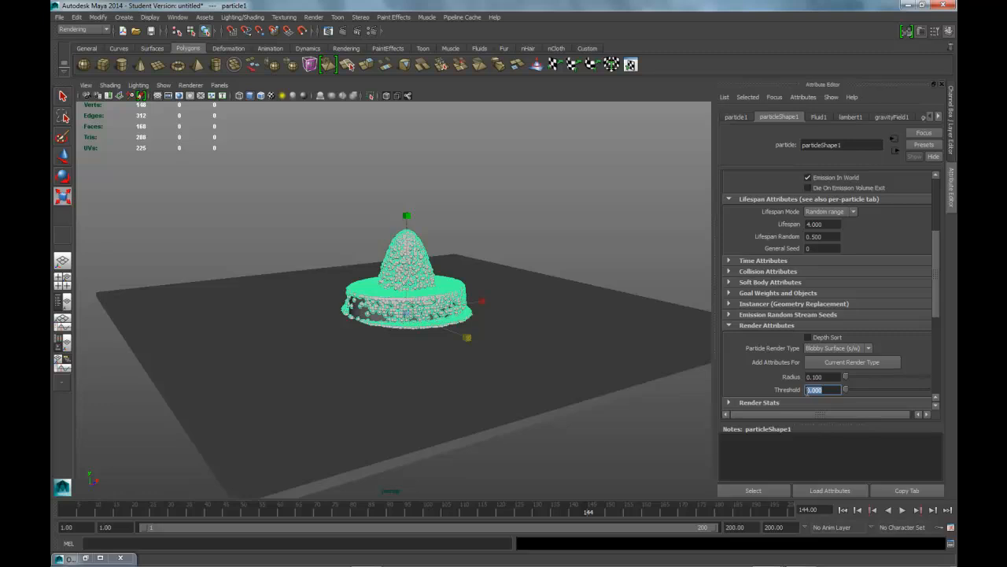
key("BackSpace")
type(".8")
key("Return")
Replay the simulation from the first frame and stop it around frame 78.
left_click(843, 510)
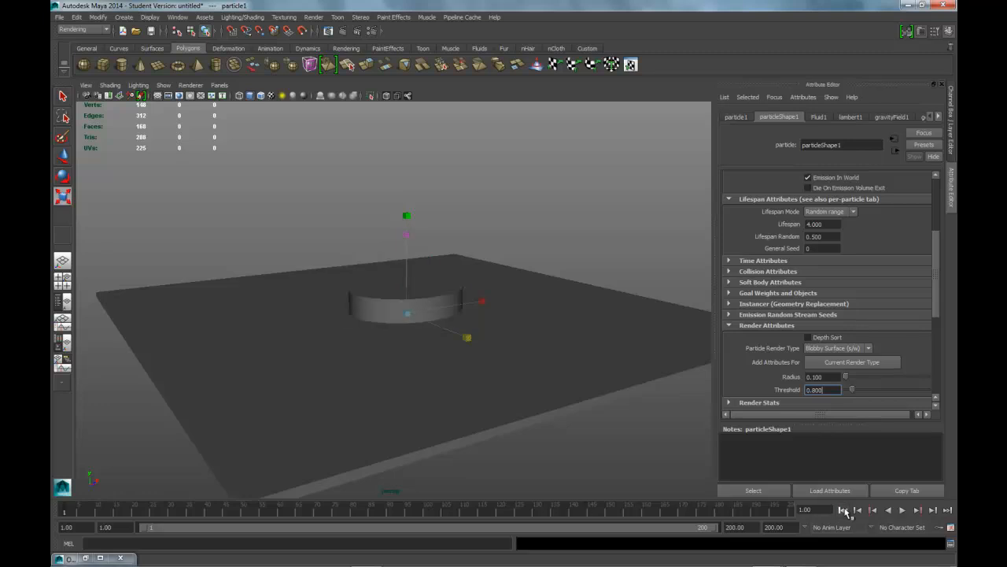
left_click(903, 510)
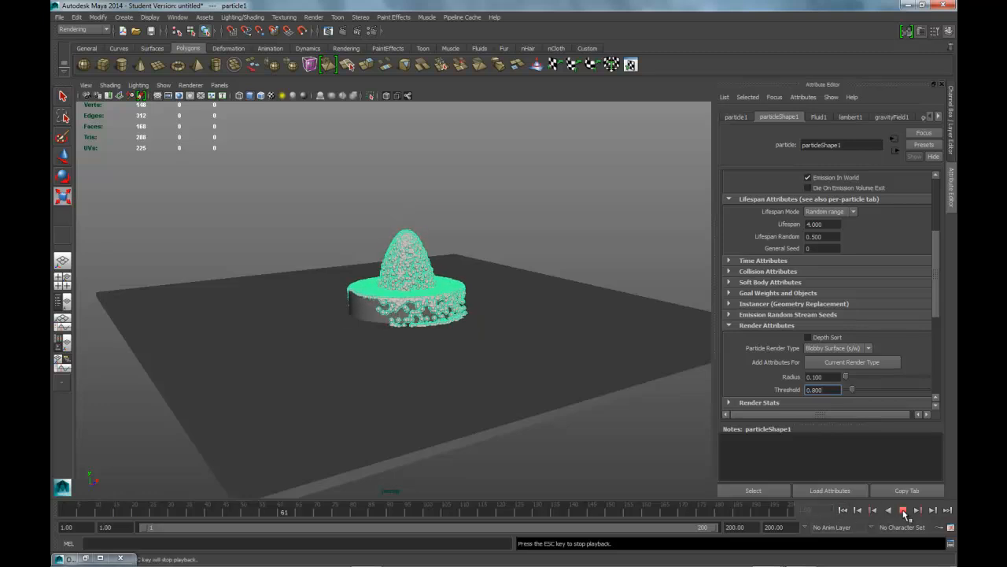
left_click(903, 510)
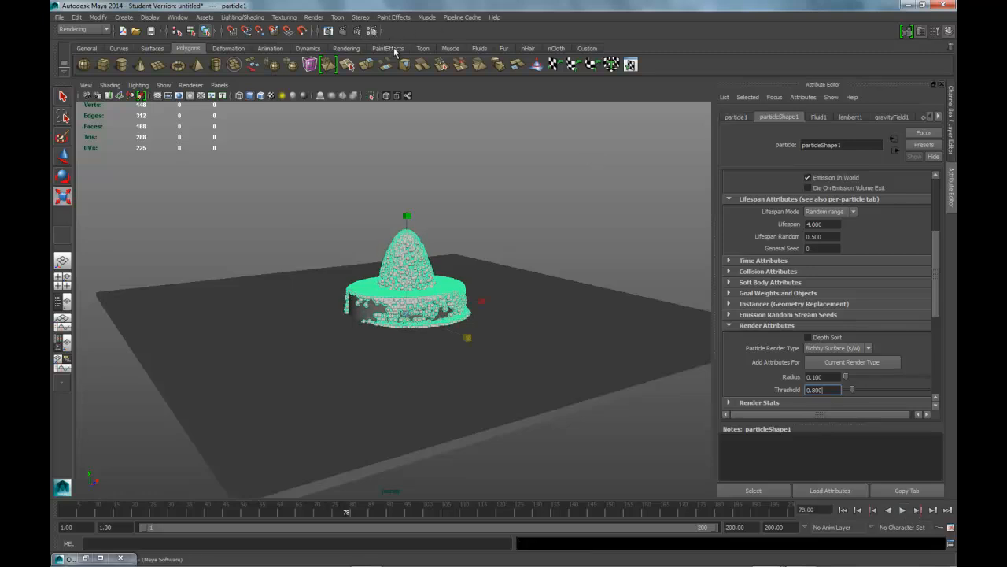
In the Maya Software render settings, set anti-aliasing to Production quality and the pixel filter type to Gaussian filter.
left_click(371, 32)
left_click_drag(688, 31, 484, 35)
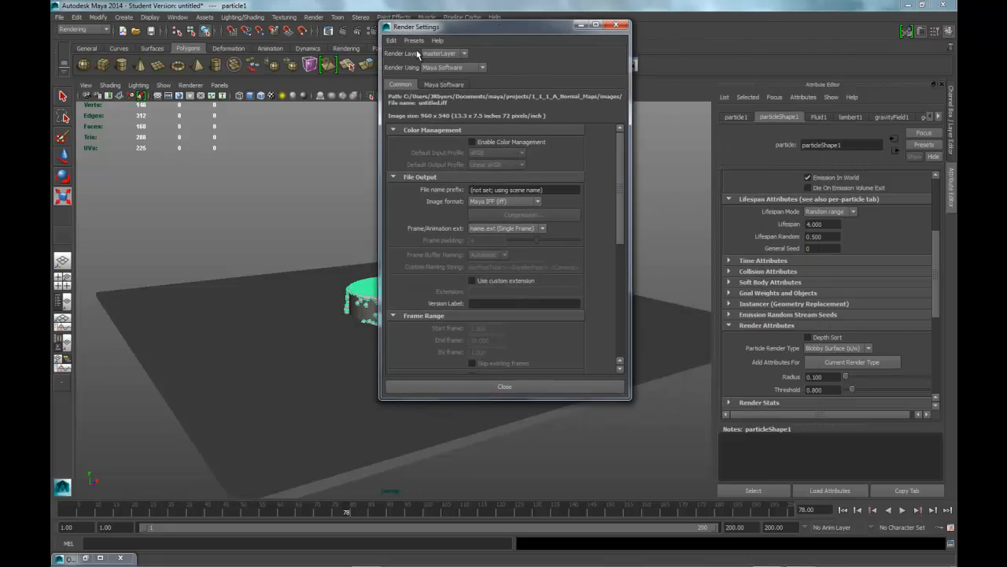
left_click(444, 85)
left_click(510, 111)
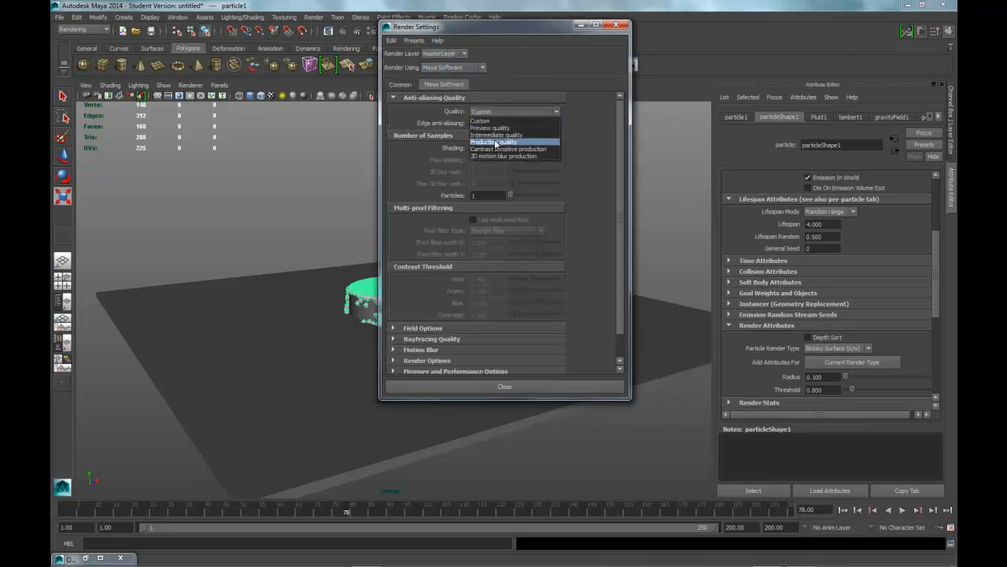
left_click(496, 142)
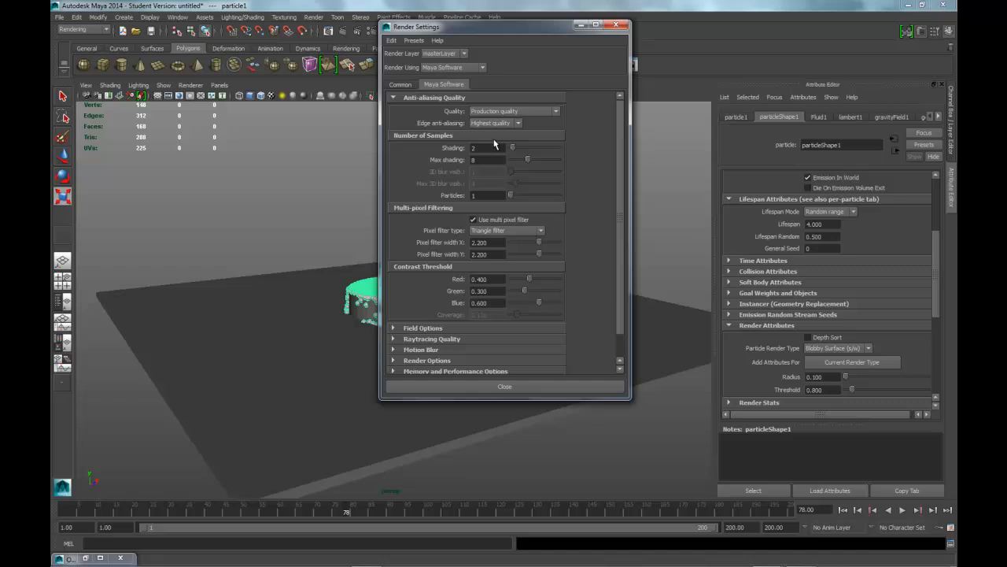
left_click(494, 230)
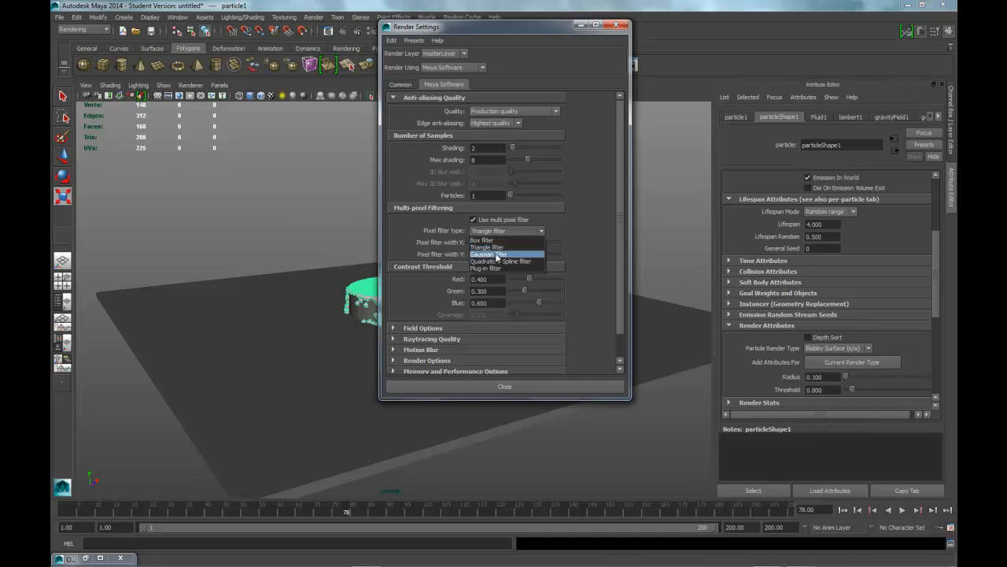
left_click(497, 255)
Enable Raytracing in the Maya Software render settings.
left_click(395, 339)
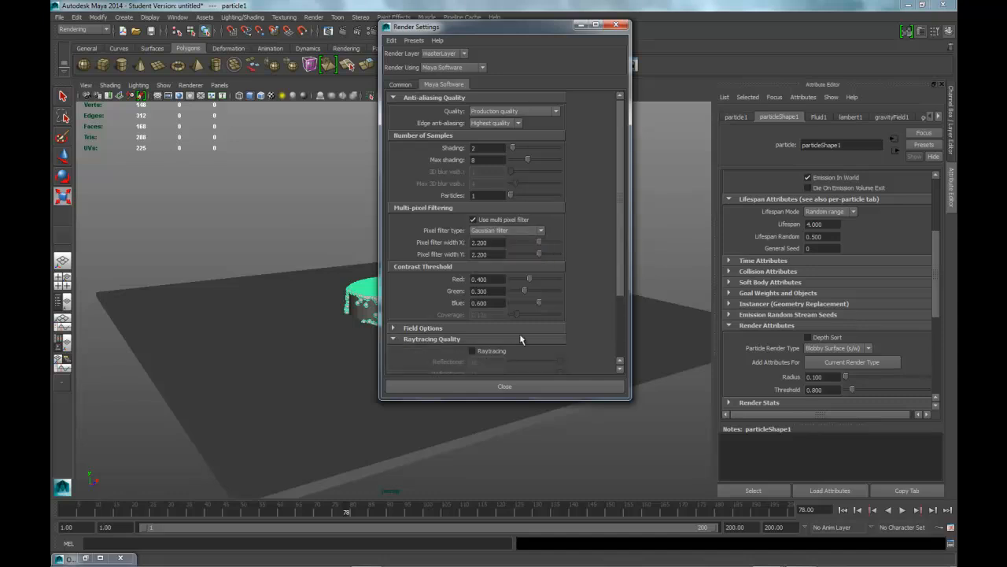
left_click(473, 350)
left_click_drag(622, 288, 626, 171)
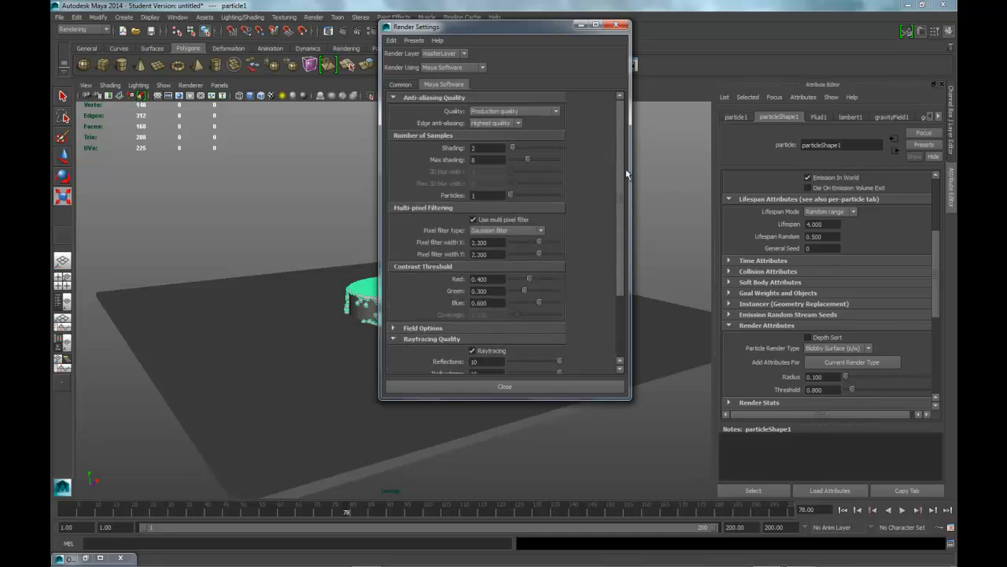
Set the render's file name prefix to Fluid and enable Color Management in the common render settings.
left_click(400, 84)
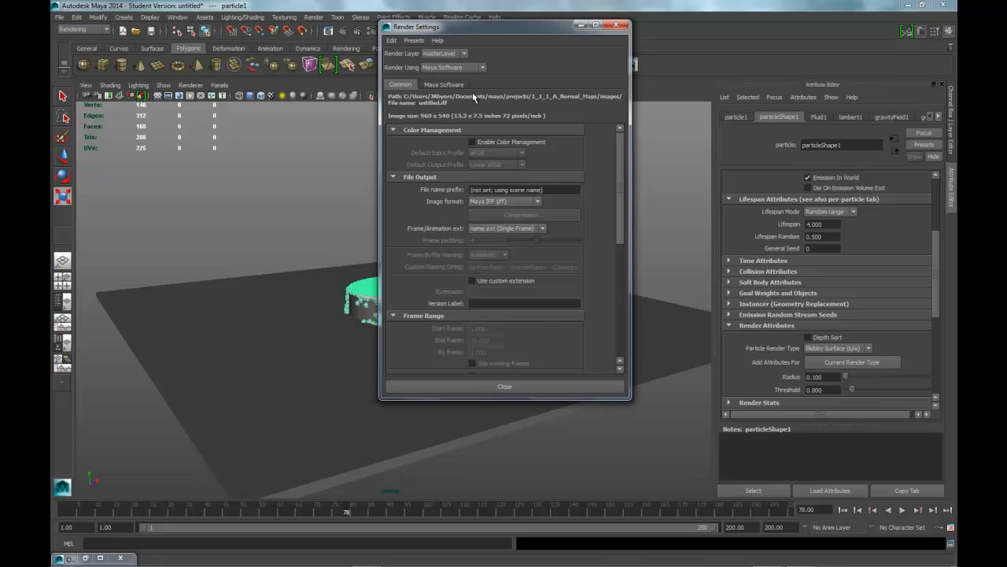
left_click_drag(546, 190, 421, 189)
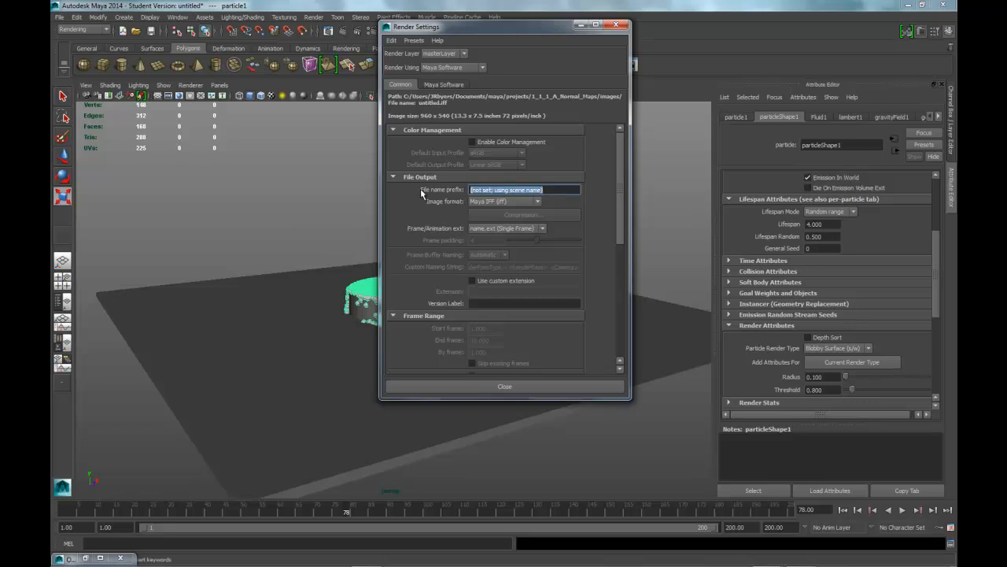
type("F")
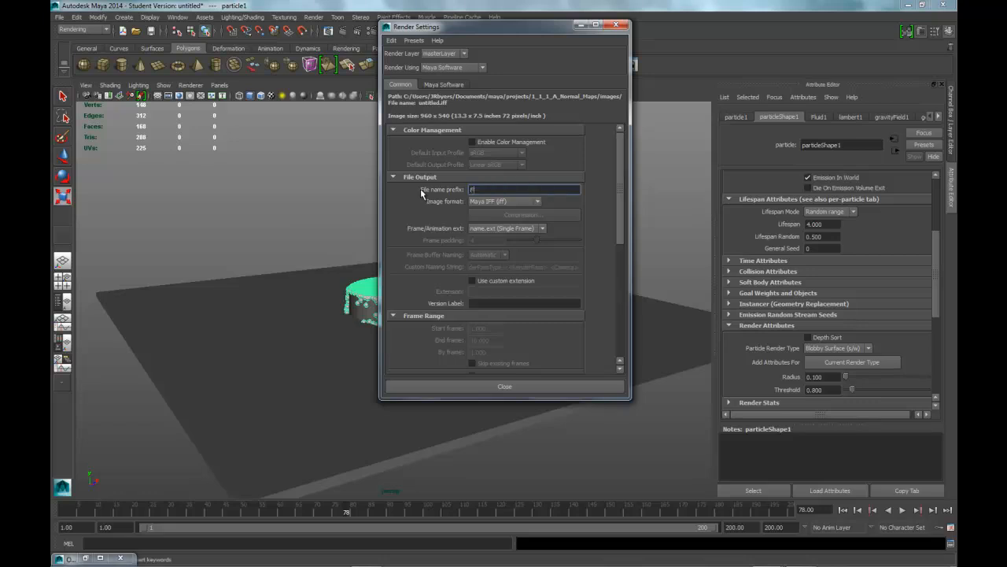
type("luid")
left_click(473, 141)
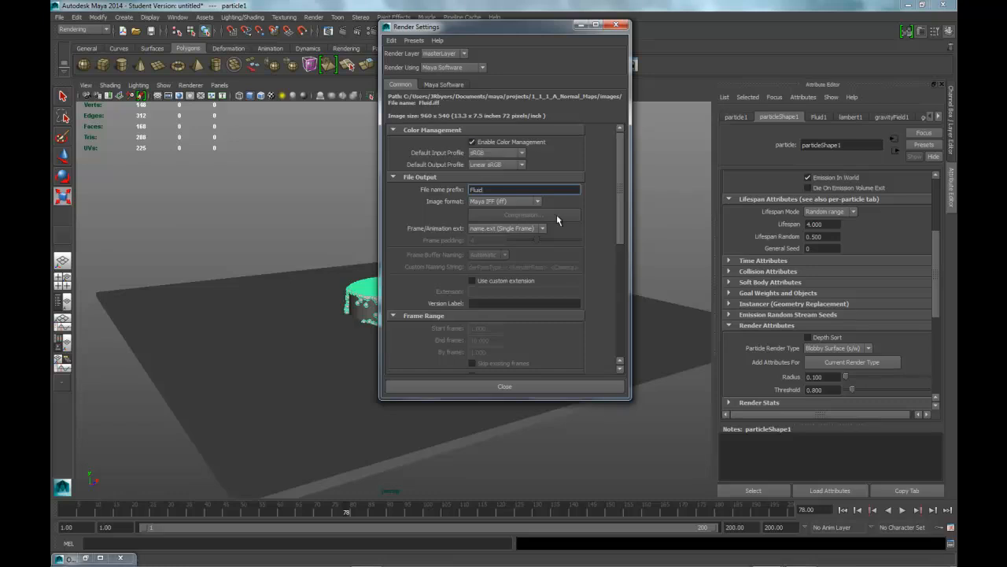
Set the render's image format to Tiff (tif).
left_click(531, 203)
scroll(538, 233, "down", 4)
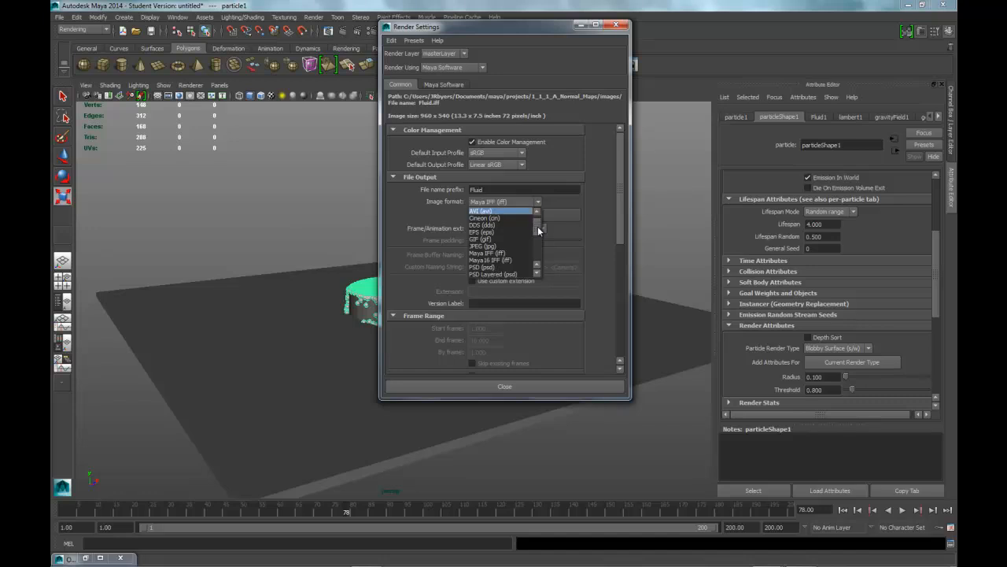
scroll(539, 238, "down", 3)
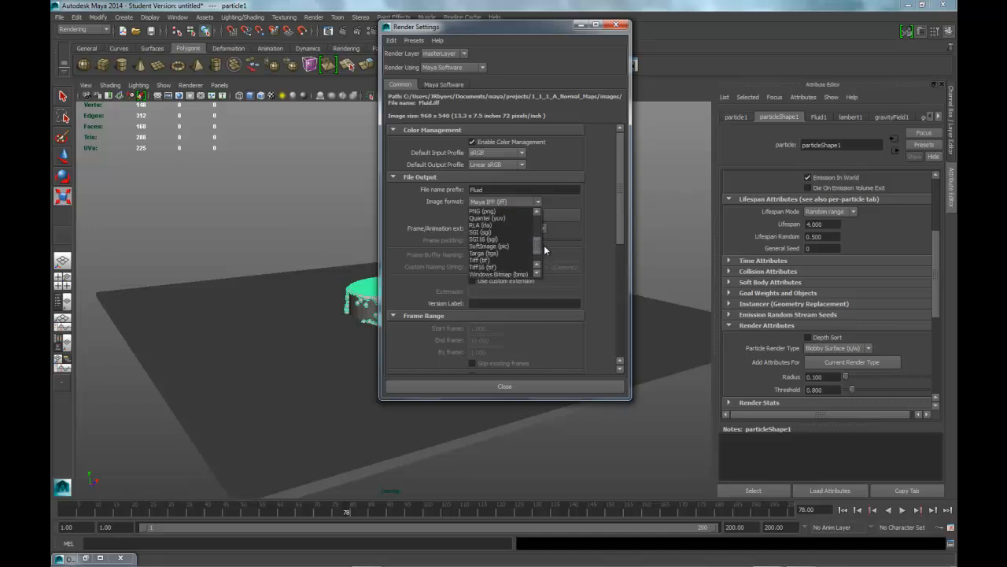
left_click(516, 260)
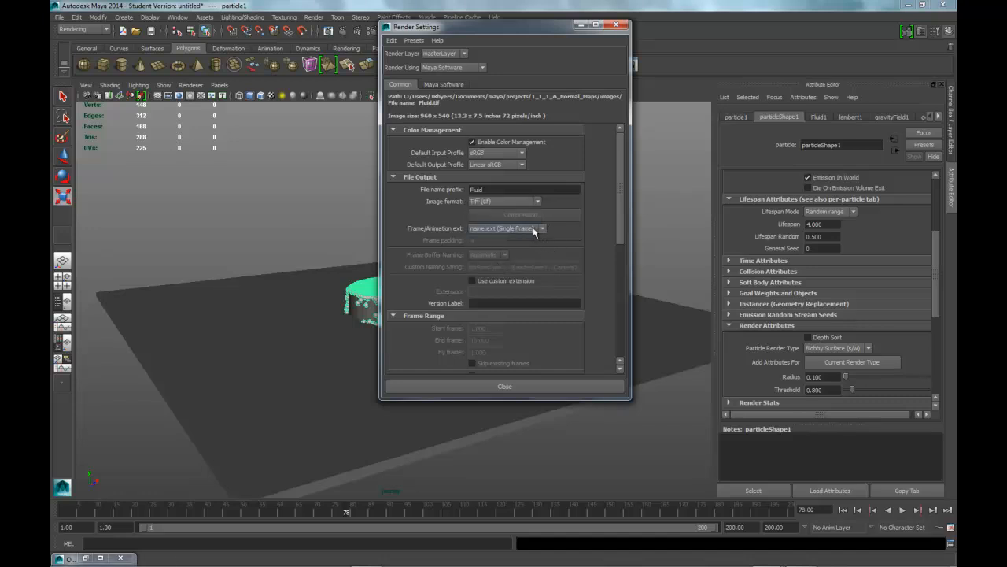
Set the Frame/Animation extension to name#.ext with a frame padding of 3.
left_click(540, 229)
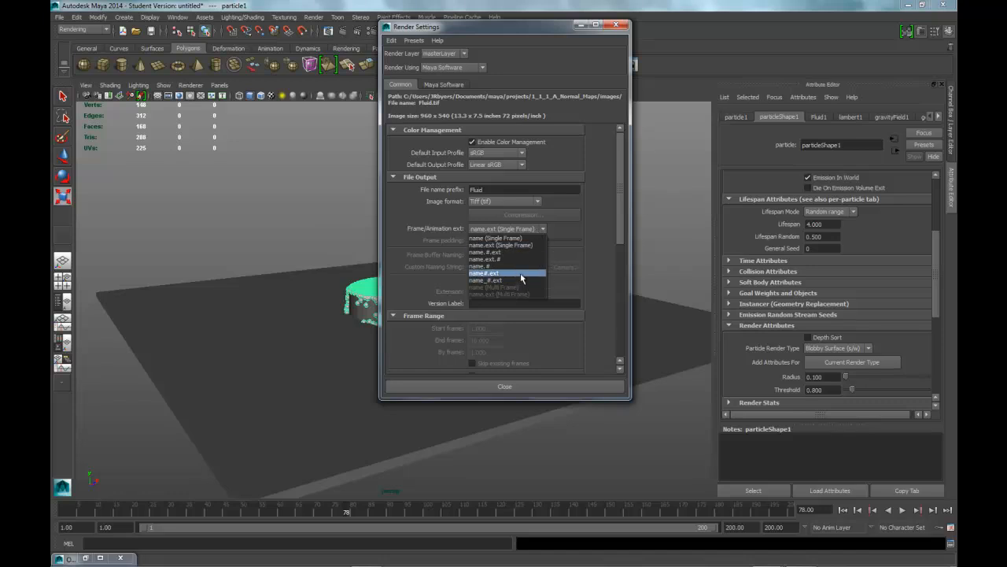
left_click(519, 273)
type("3")
key("Return")
Set the render frame range's end frame to 200.
scroll(570, 244, "down", 3)
double_click(496, 275)
type("2")
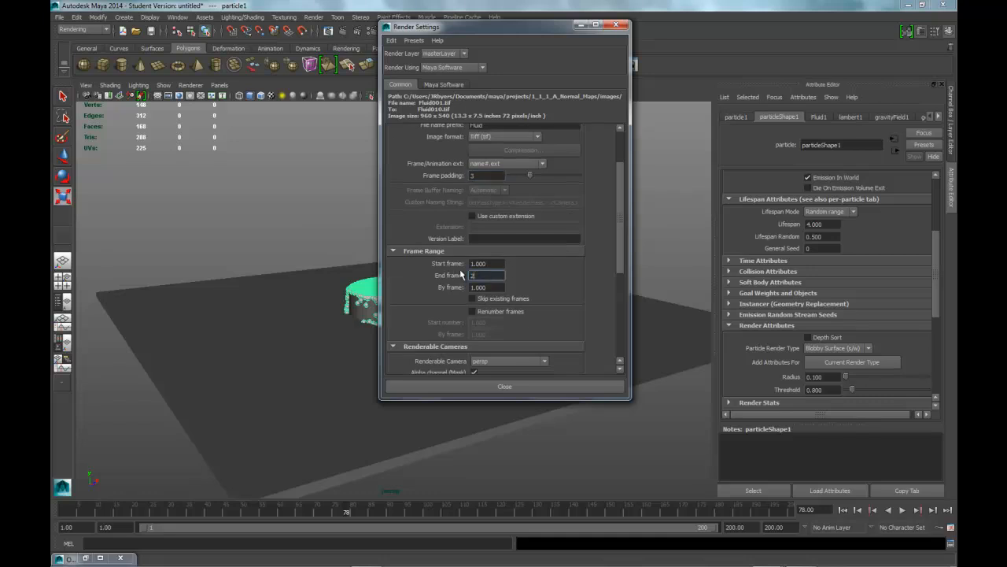
type("00")
key("Return")
Set the render image size to the HD 720 preset.
left_click_drag(622, 244, 621, 315)
left_click(516, 236)
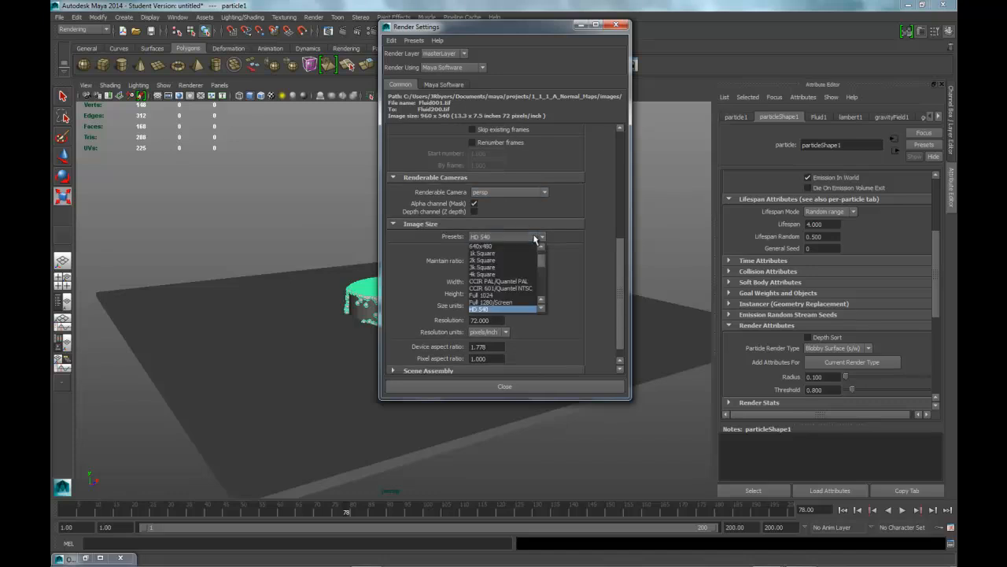
scroll(519, 276, "down", 3)
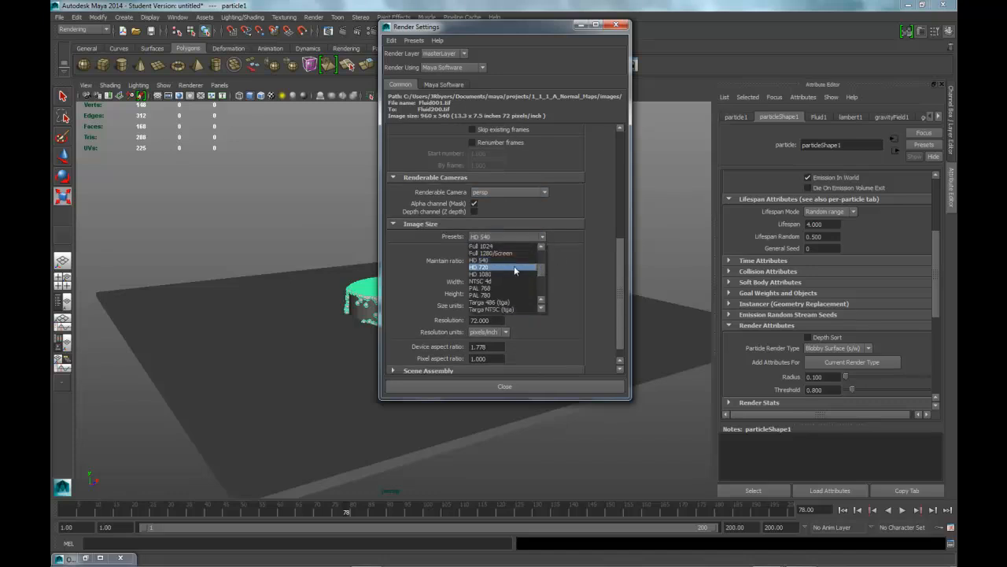
left_click(497, 266)
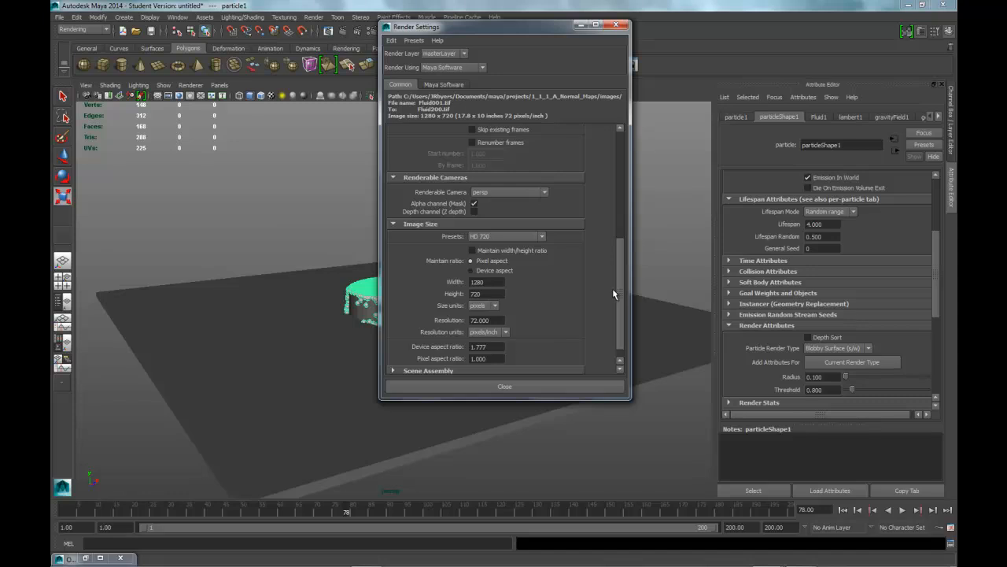
Disable the default light in the render options and close the render settings.
left_click_drag(619, 303, 621, 346)
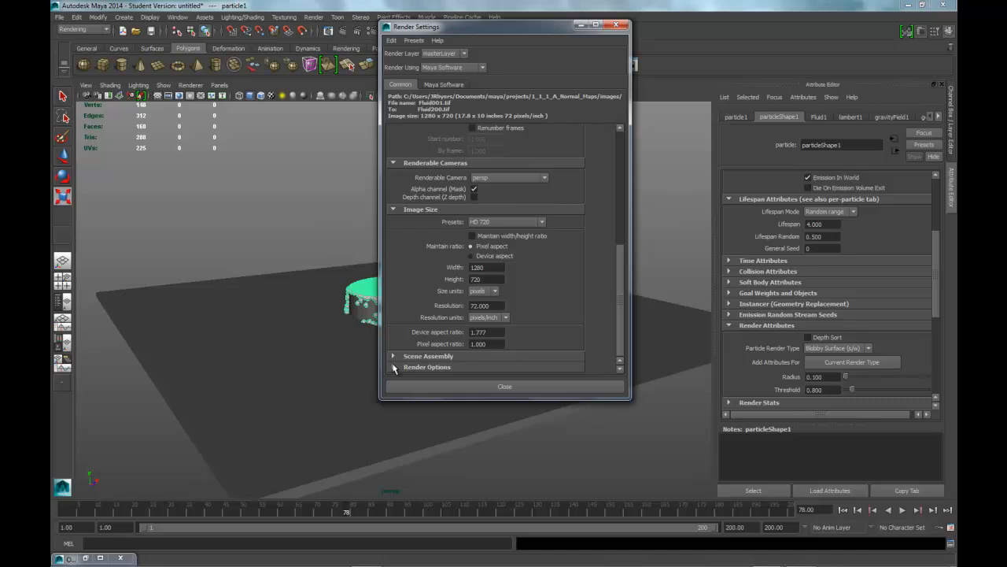
left_click_drag(622, 321, 614, 357)
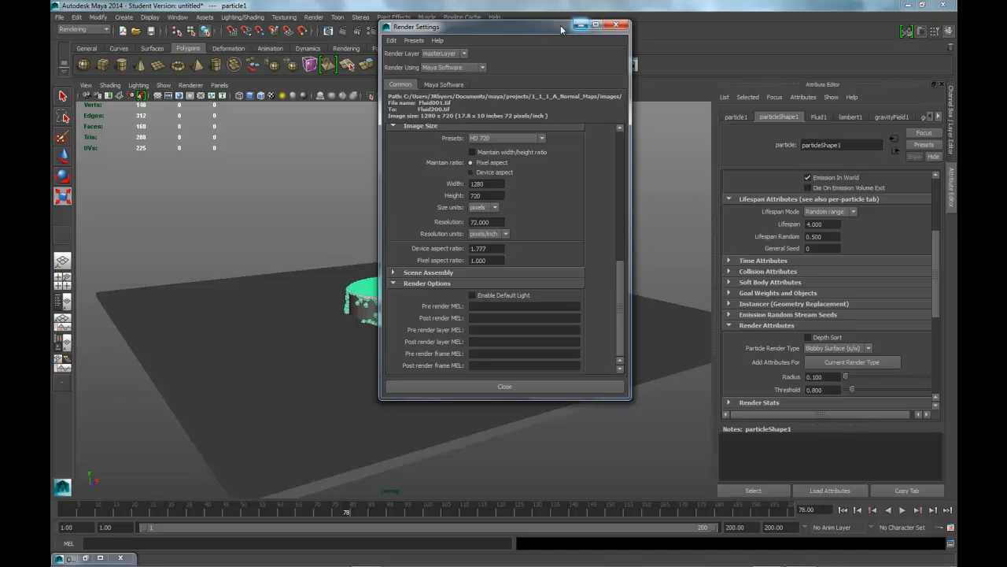
left_click(621, 25)
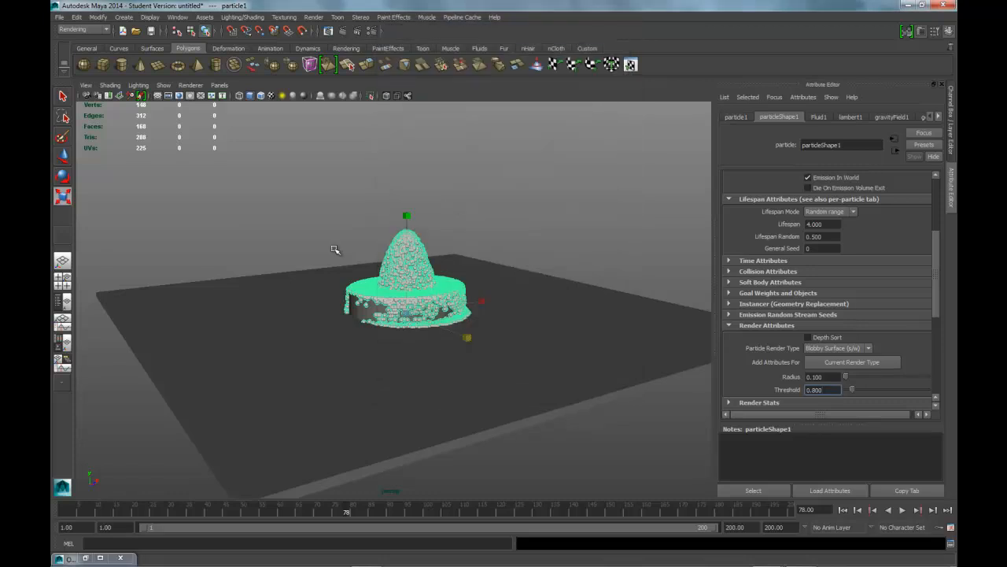
Assign a new Blinn material to the fluid particles.
right_click(391, 255)
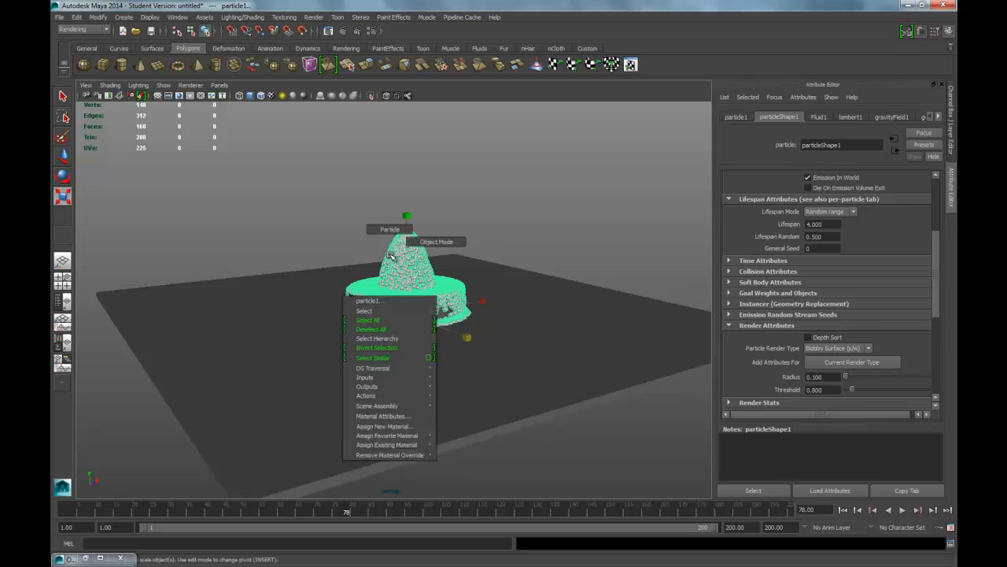
left_click(369, 426)
left_click_drag(436, 199, 515, 96)
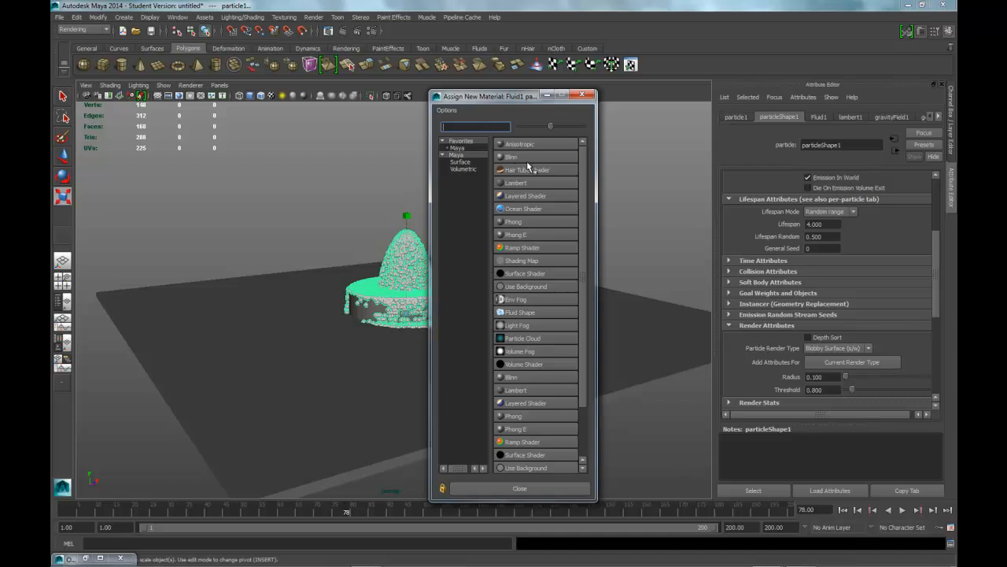
left_click(527, 157)
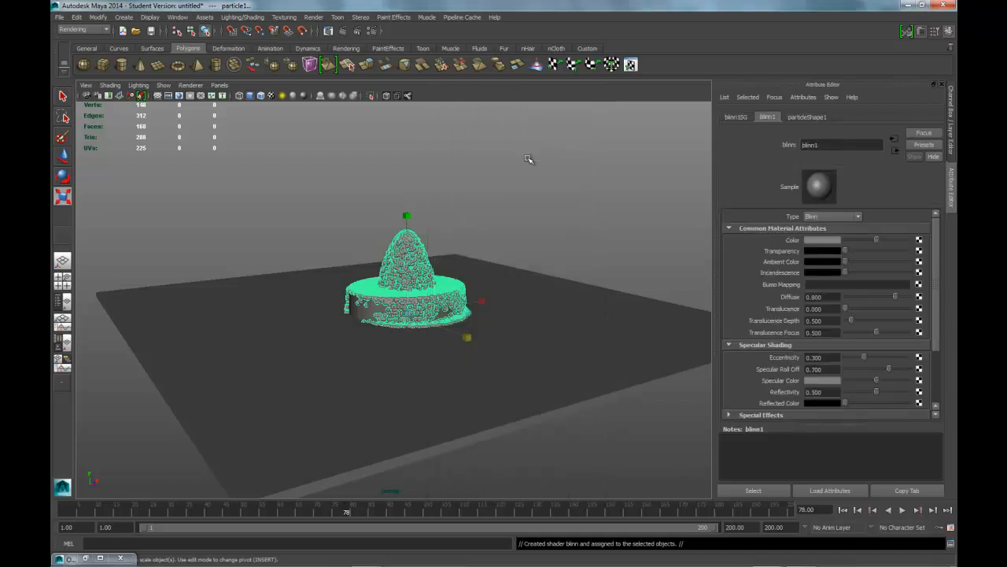
Set the Blinn's color to a muted blue with a hue of about 194 and raise its transparency to mid grey.
left_click(822, 240)
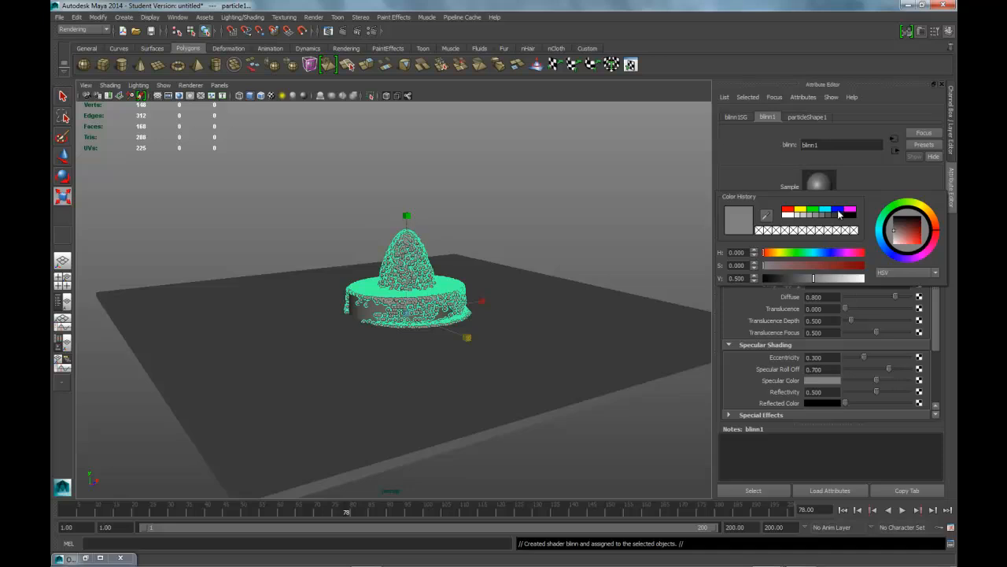
left_click(830, 211)
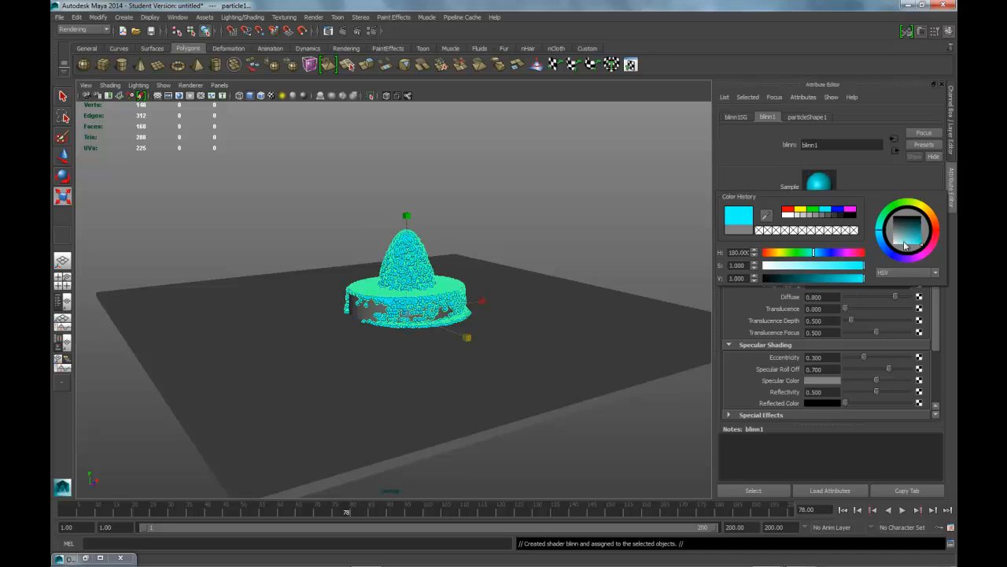
left_click(885, 248)
mouse_move(911, 242)
left_mouse_down()
mouse_move(921, 230)
mouse_move(908, 235)
left_mouse_up()
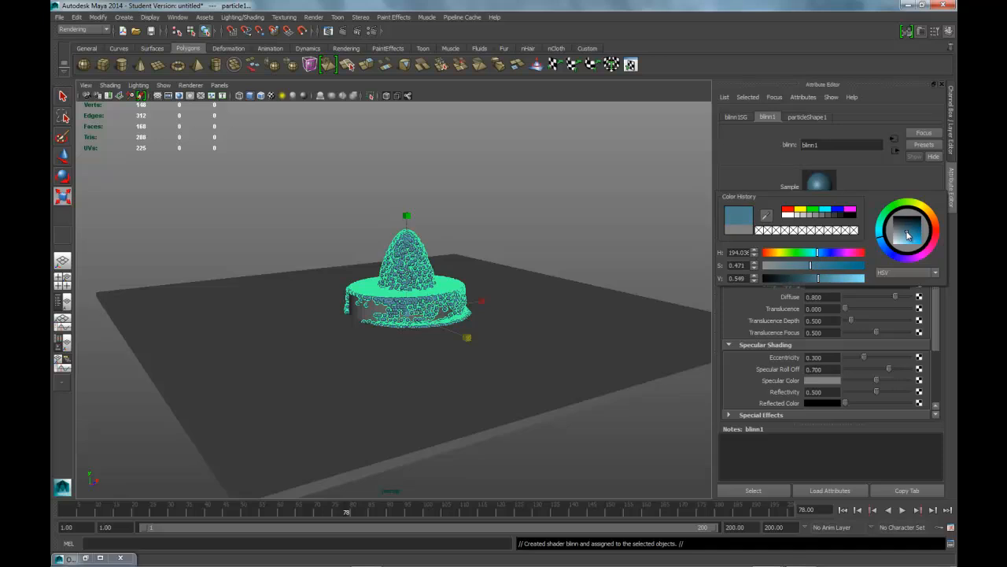
left_click_drag(816, 281, 814, 281)
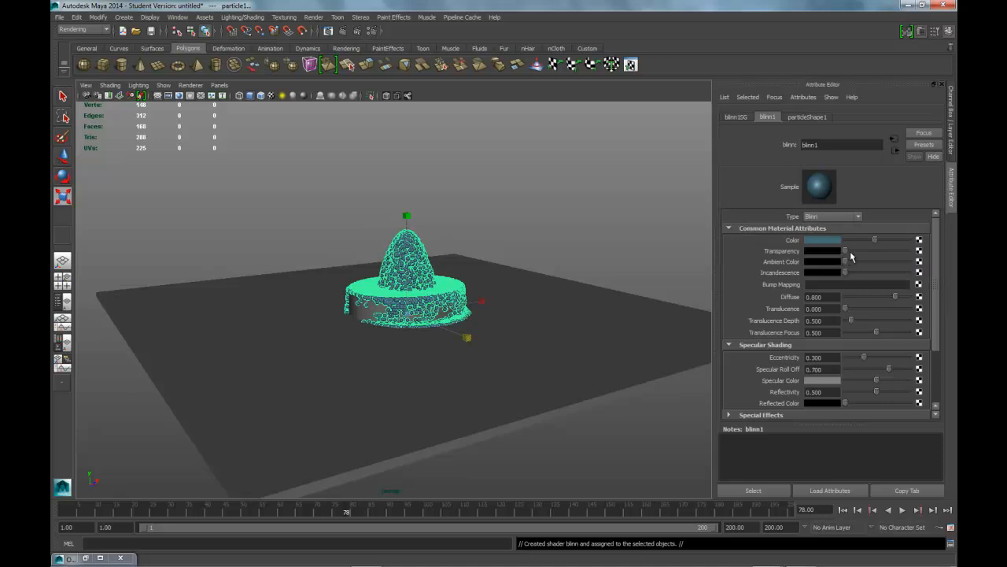
left_click_drag(847, 250, 876, 253)
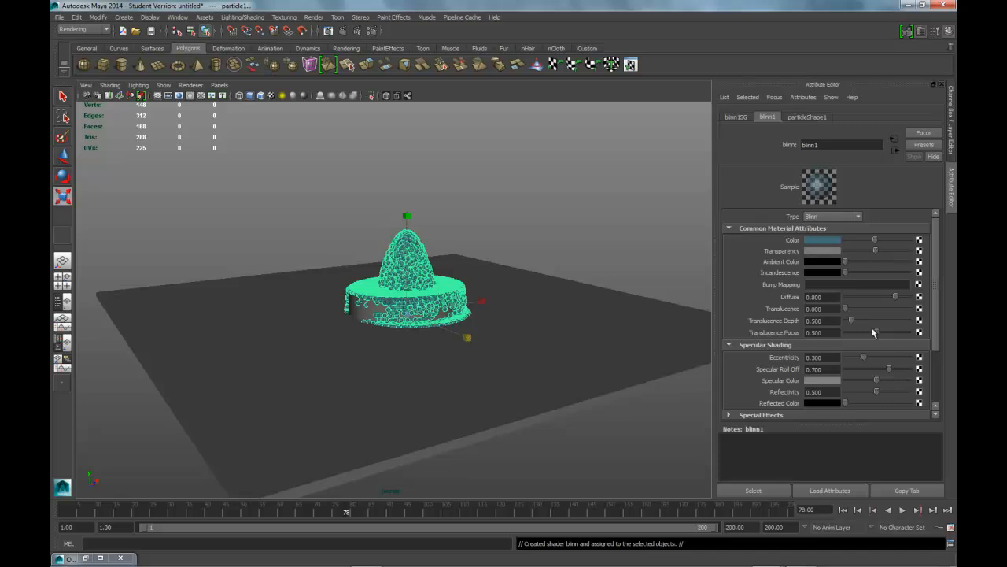
Set the Blinn's specular shading to eccentricity 0.120, specular roll off 1.000, white specular color and reflectivity 0.600.
left_click_drag(865, 359, 814, 357)
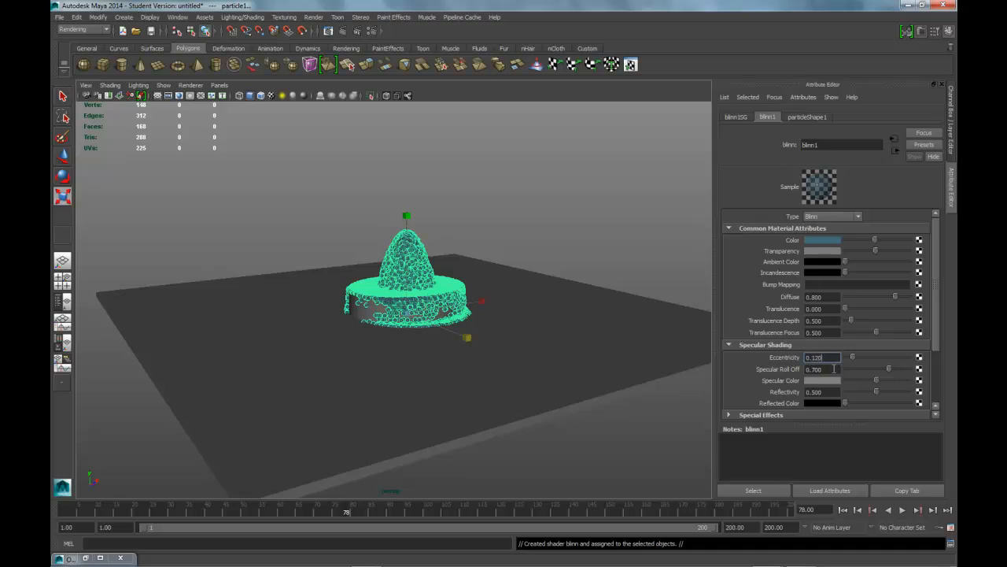
left_click_drag(890, 371, 926, 385)
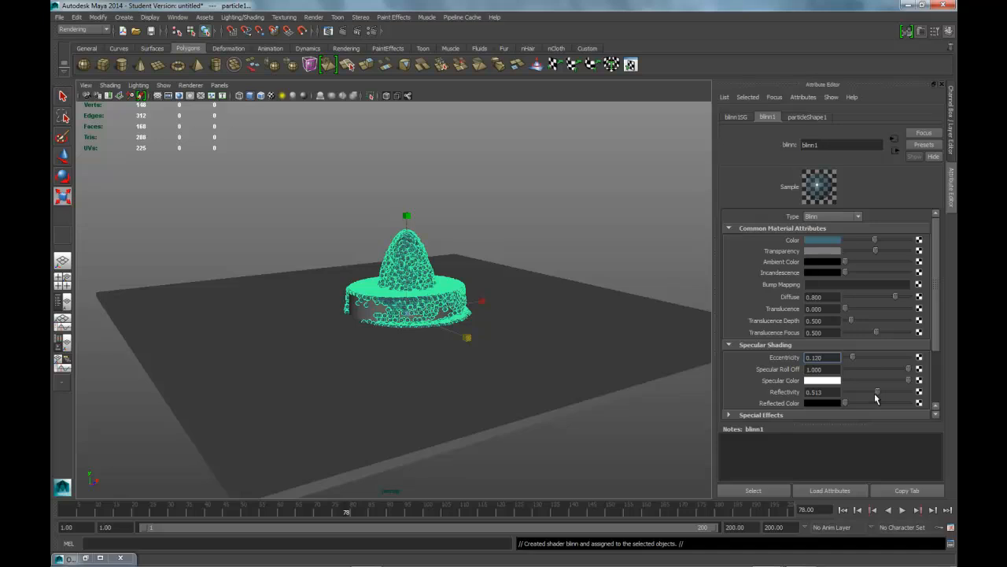
left_click_drag(832, 391, 810, 391)
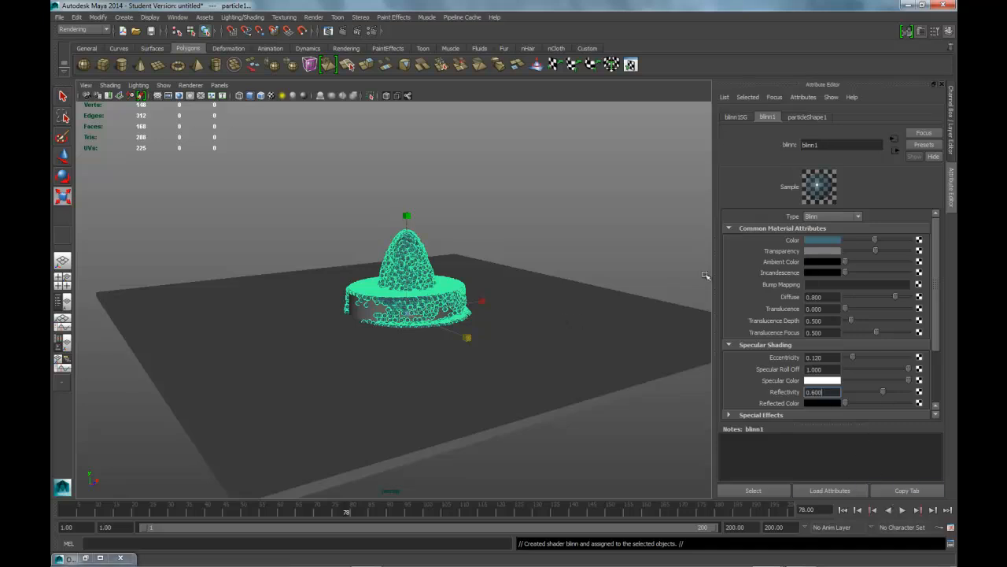
Test-render the current frame and close the render view.
left_click(355, 32)
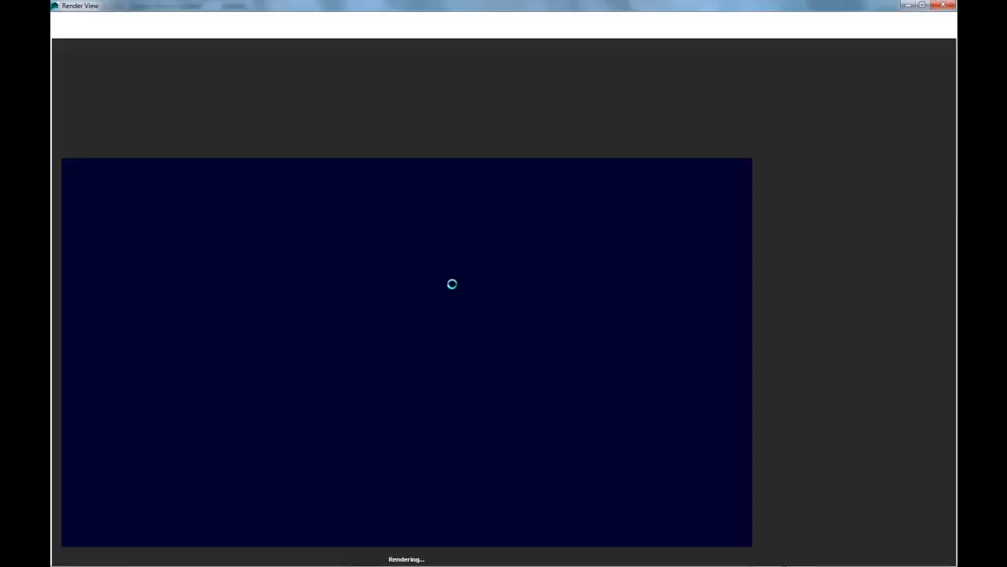
left_click(943, 5)
Create a point light and raise it about 6.8 units, above the particle mound.
left_click(124, 16)
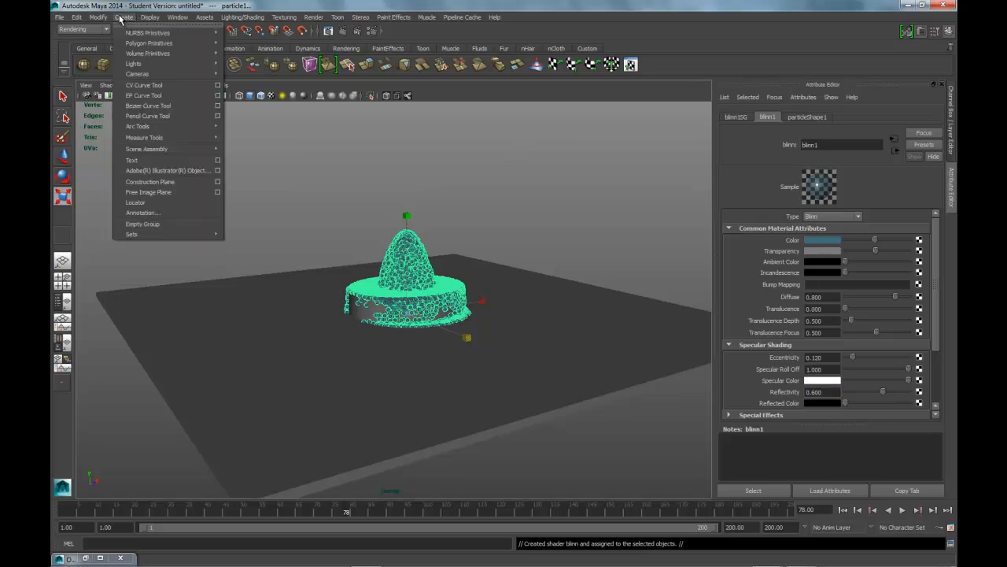
mouse_move(149, 64)
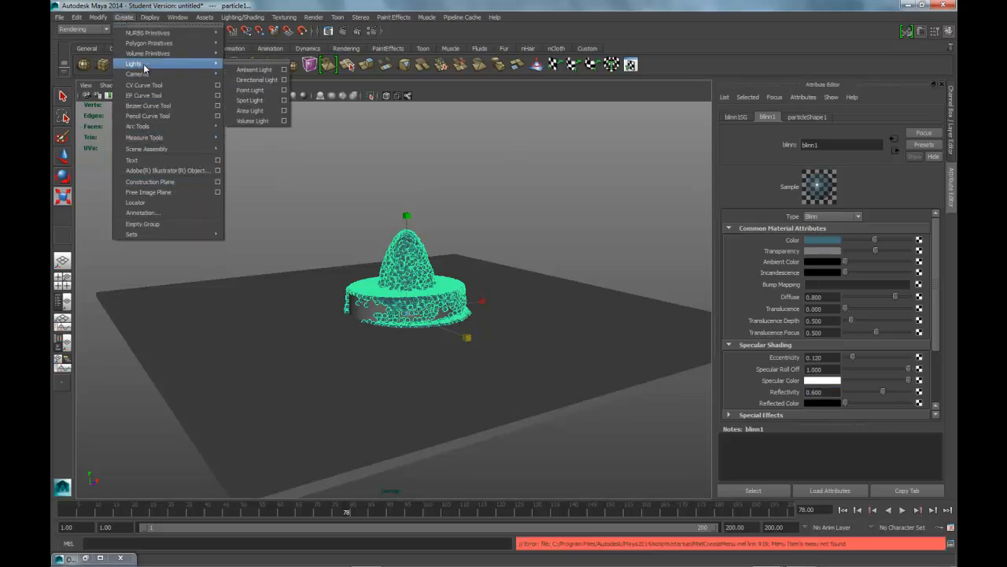
left_click(250, 89)
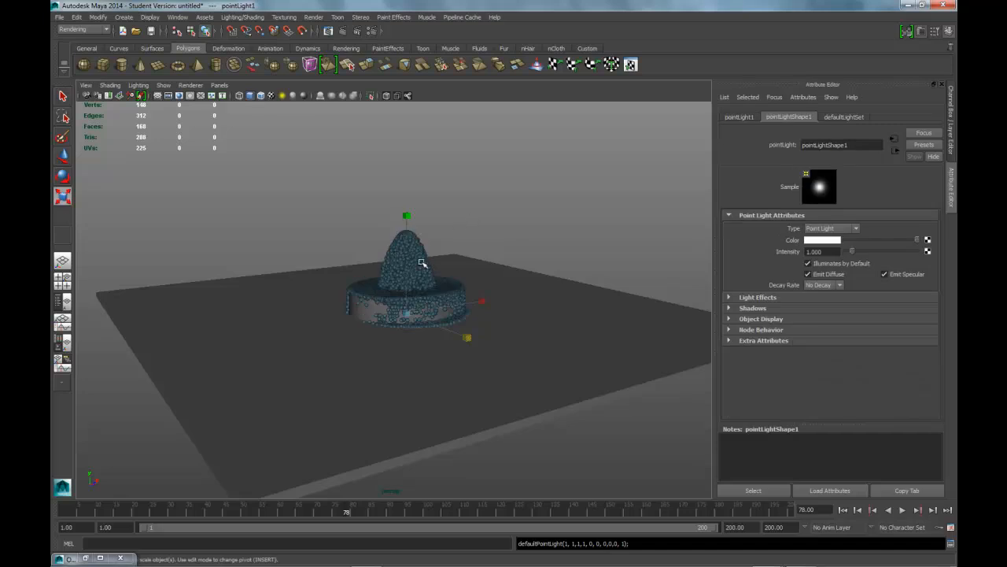
key("w")
left_click_drag(407, 241, 425, 96)
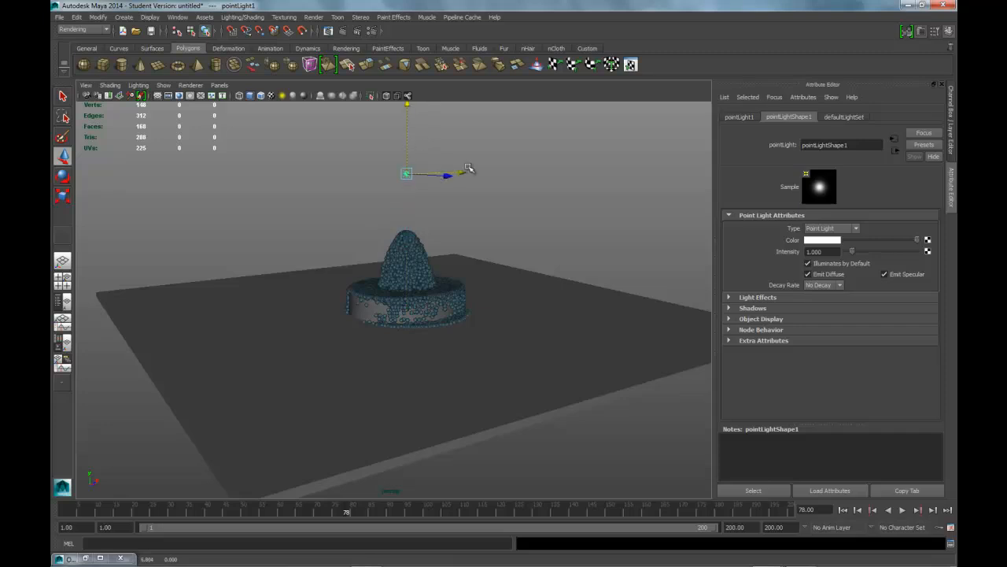
Move the point light about 7.7 units forward along Z and sideways toward negative X, off the cylinder.
key("space")
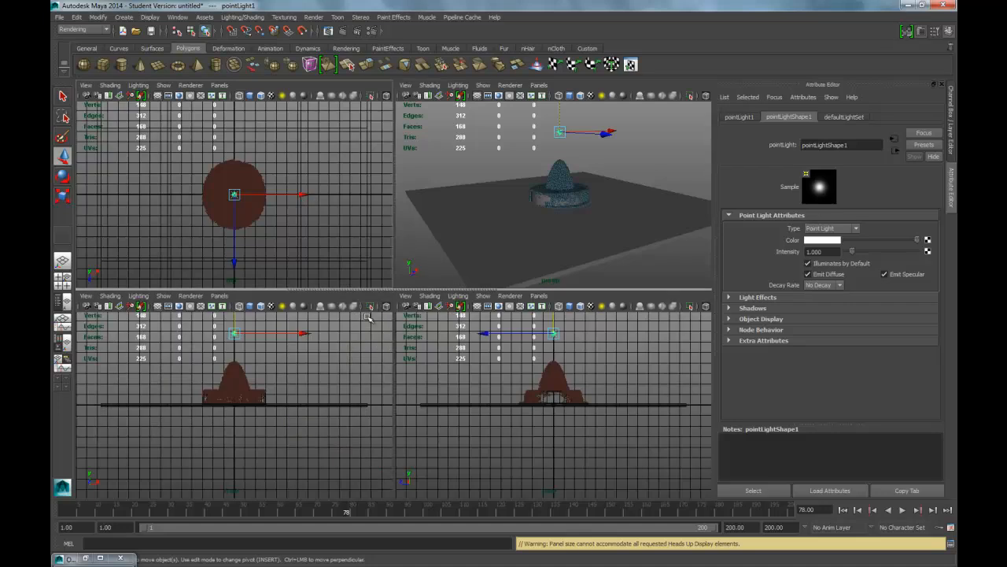
left_click_drag(241, 263, 240, 343)
left_click_drag(309, 275, 248, 285)
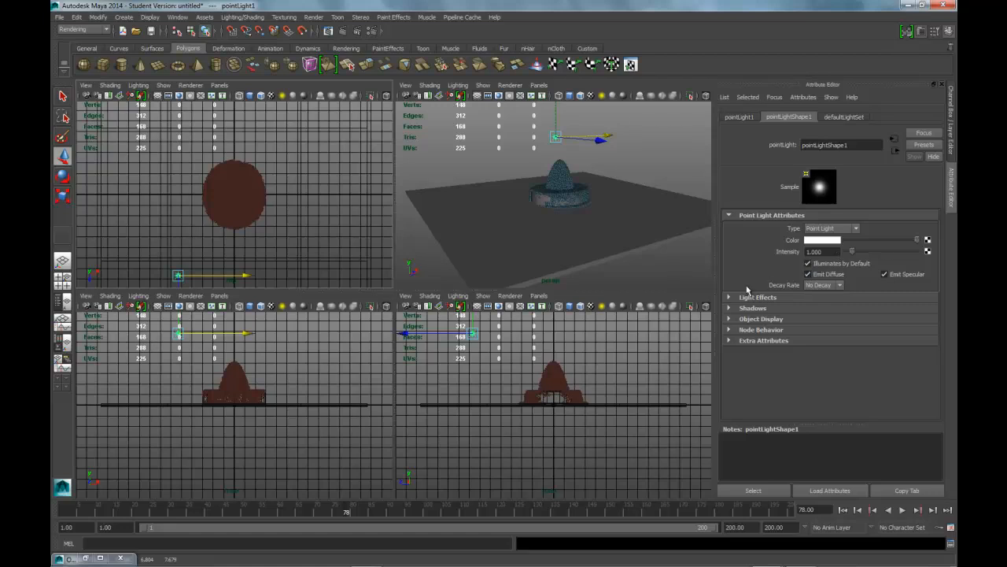
Enable ray trace shadows on the point light and set its shadow rays to 10.
left_click(729, 309)
left_click_drag(935, 288, 935, 393)
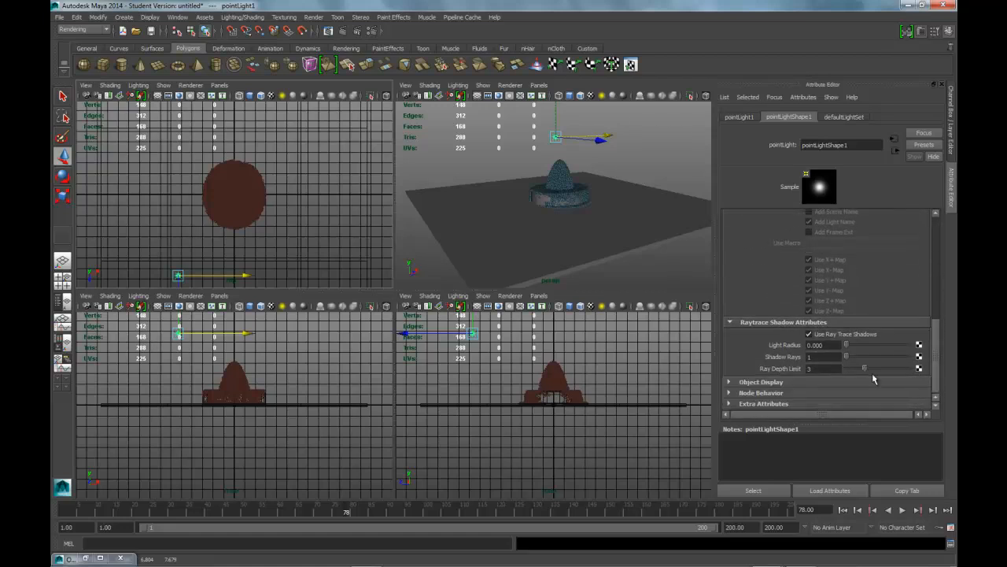
left_click(825, 356)
left_click(635, 140)
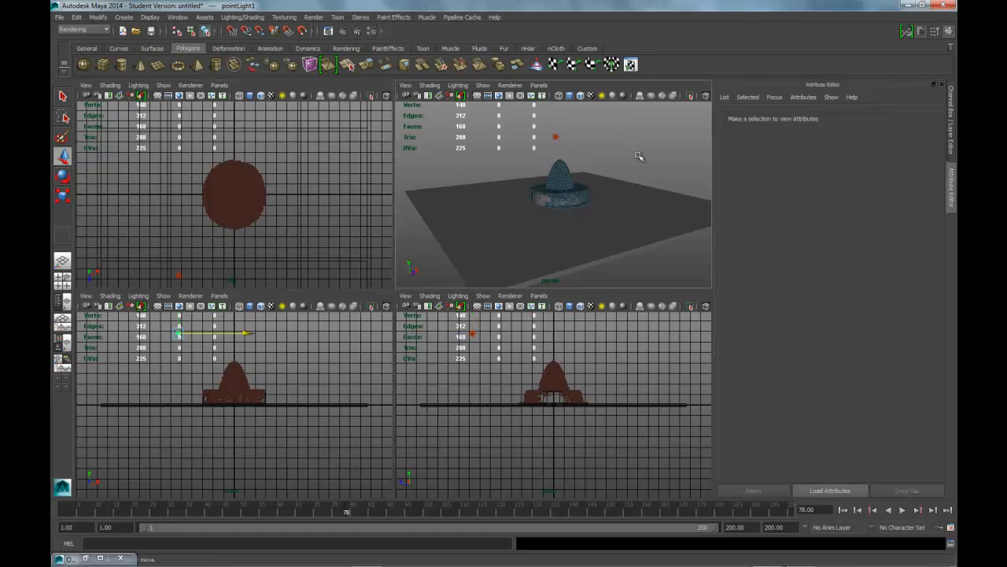
Return to the single perspective view and rewind the timeline to frame 1.
key("space")
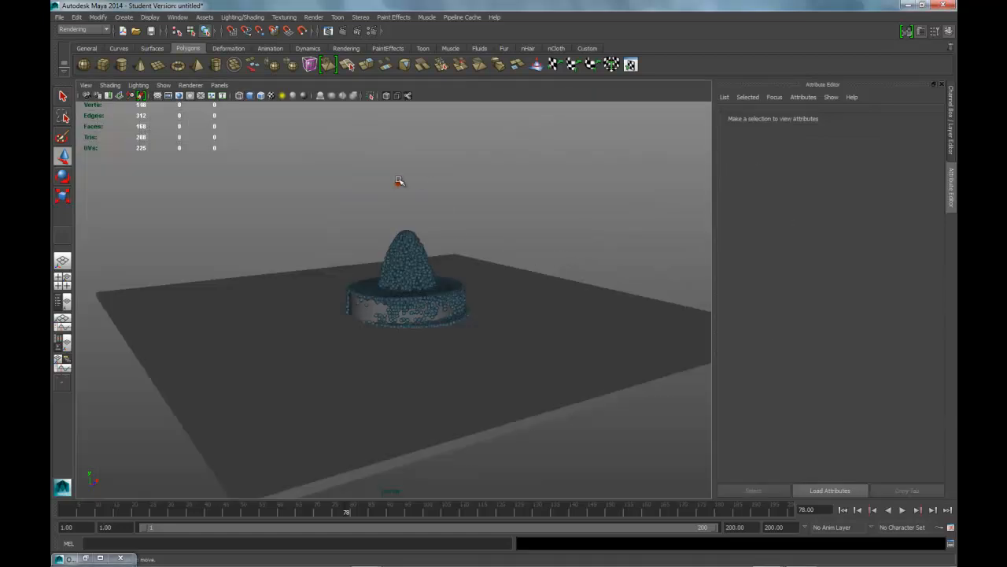
left_click_drag(572, 277, 326, 196, "alt")
left_click(245, 186)
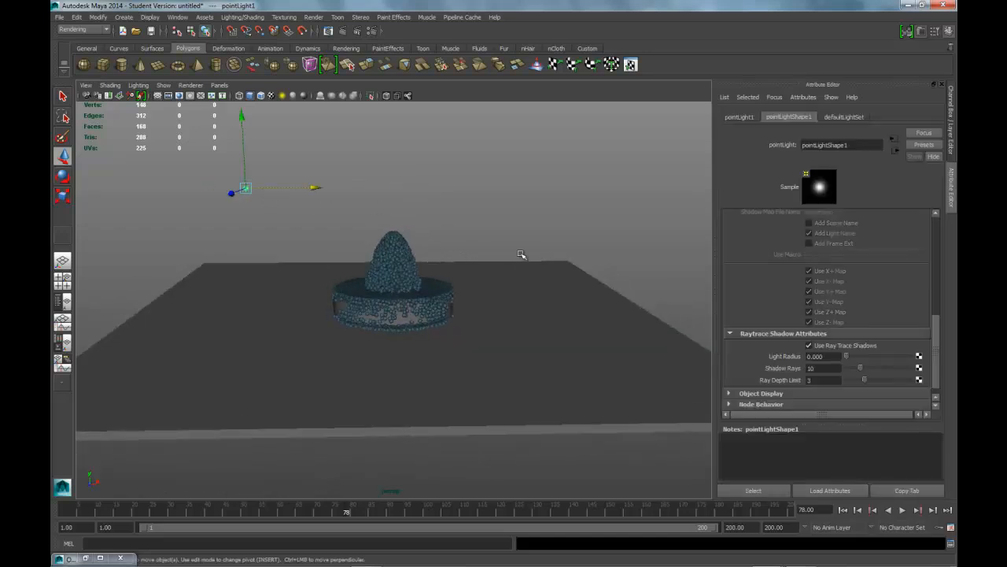
left_click_drag(540, 218, 528, 220, "alt")
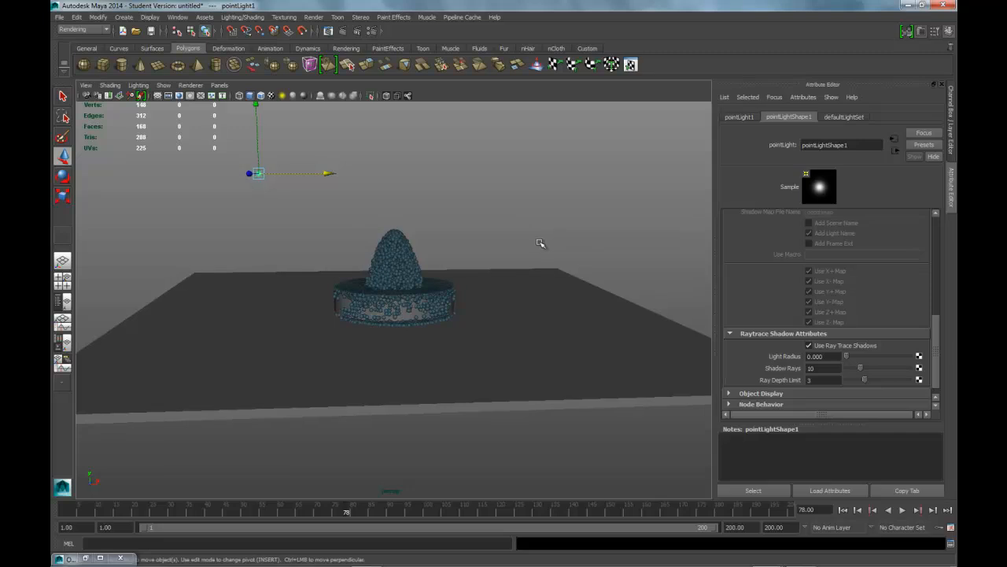
left_click(528, 174)
left_click(499, 375)
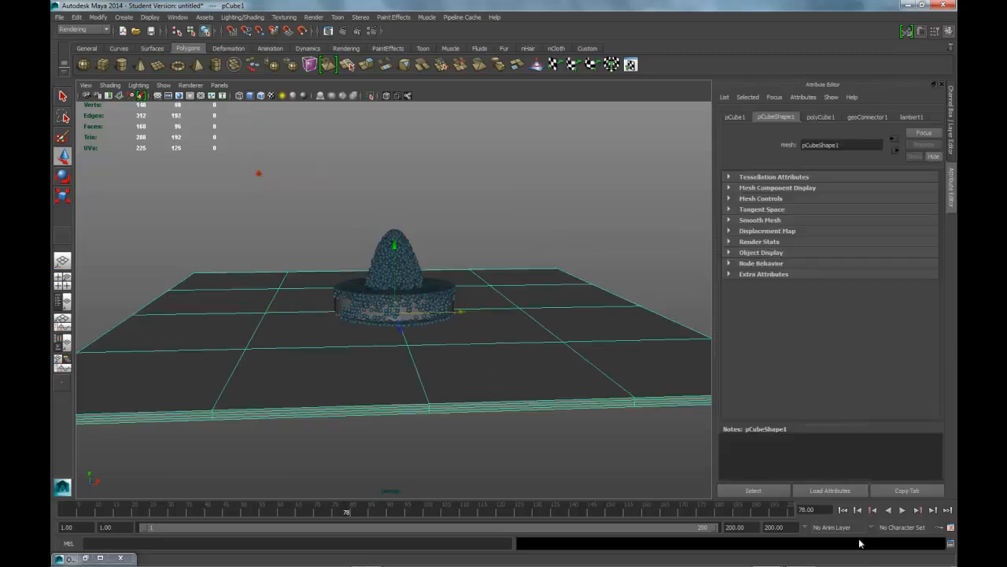
left_click(843, 510)
left_click(516, 250)
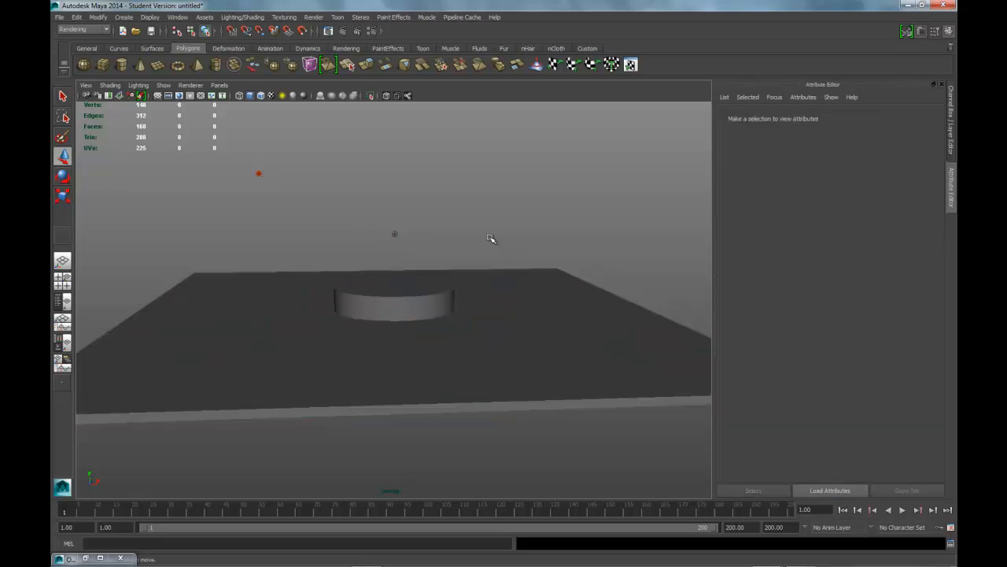
Assign a new Use Background material to the floor slab and the cylinder.
left_click_drag(292, 271, 545, 350)
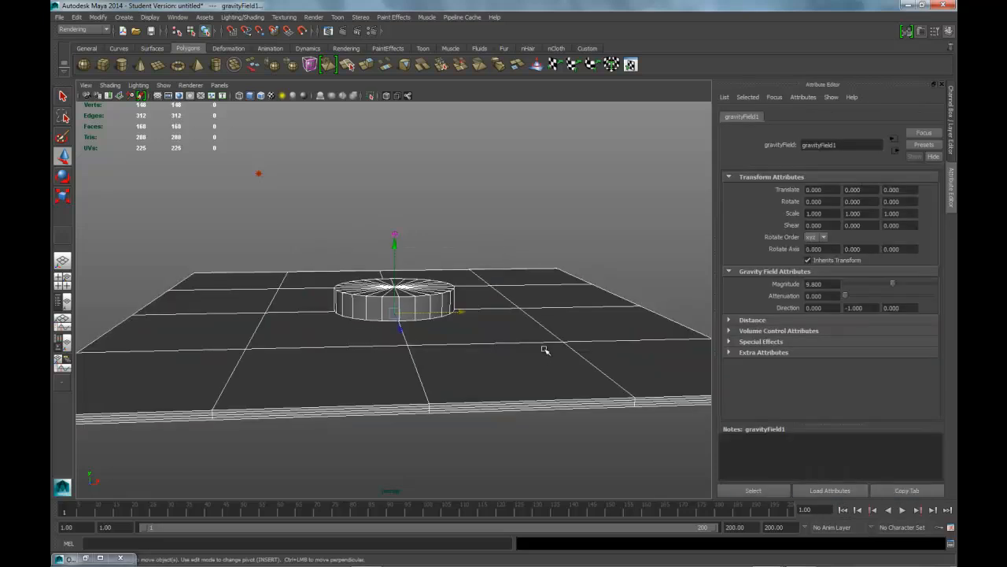
right_click(437, 297)
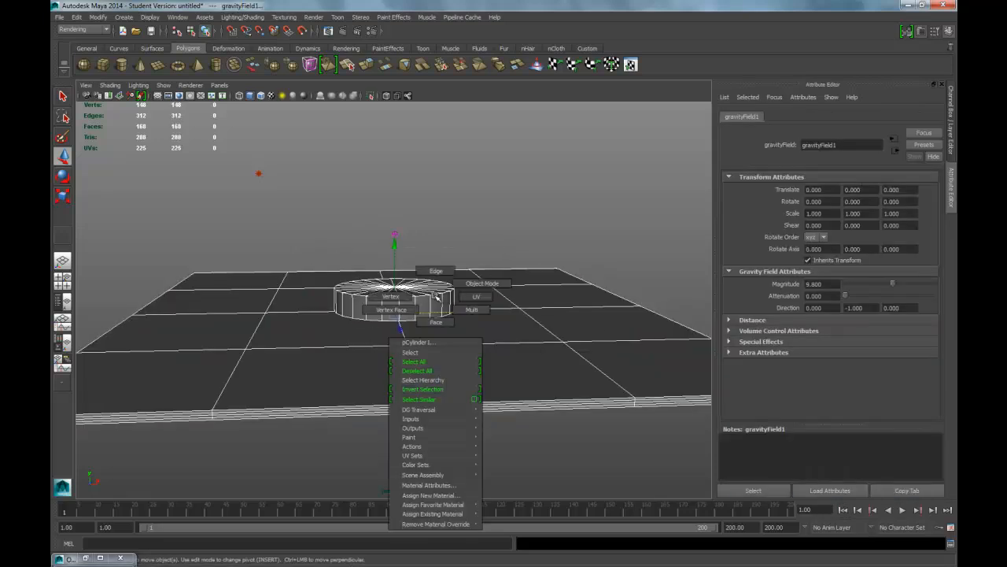
left_click(444, 496)
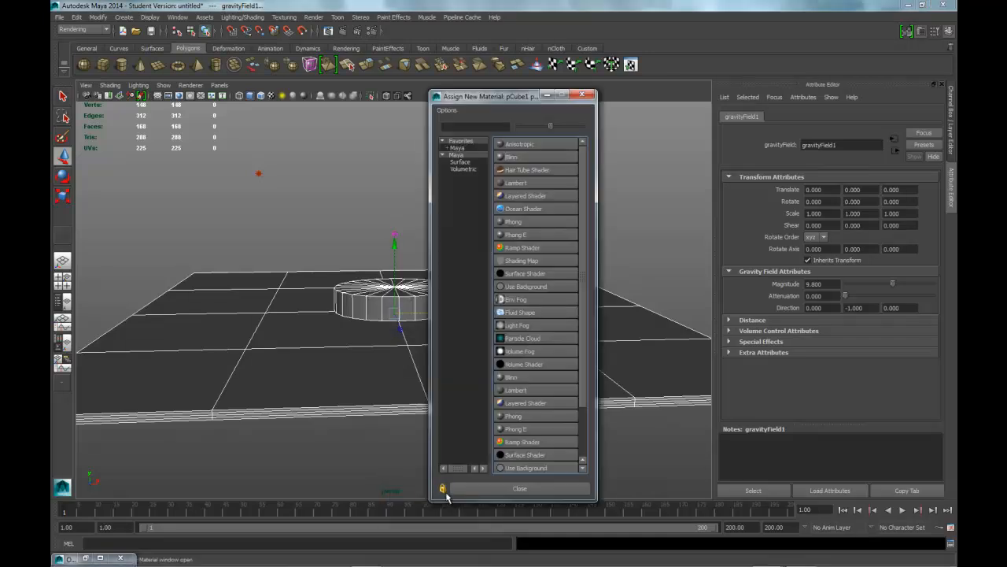
left_click(532, 286)
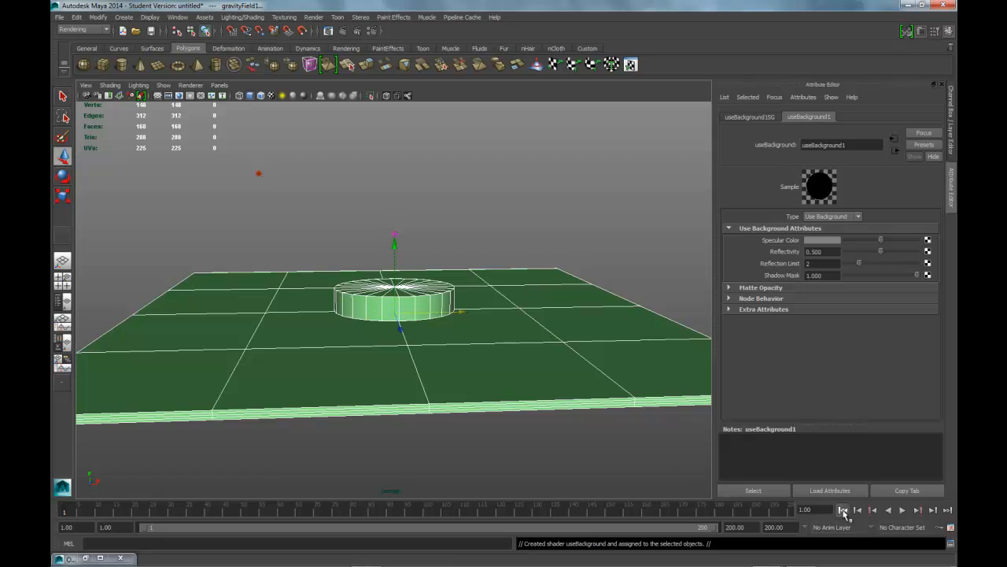
Play the particle simulation and stop it at frame 69, with the particle mound framed more closely in the perspective view.
left_click(902, 510)
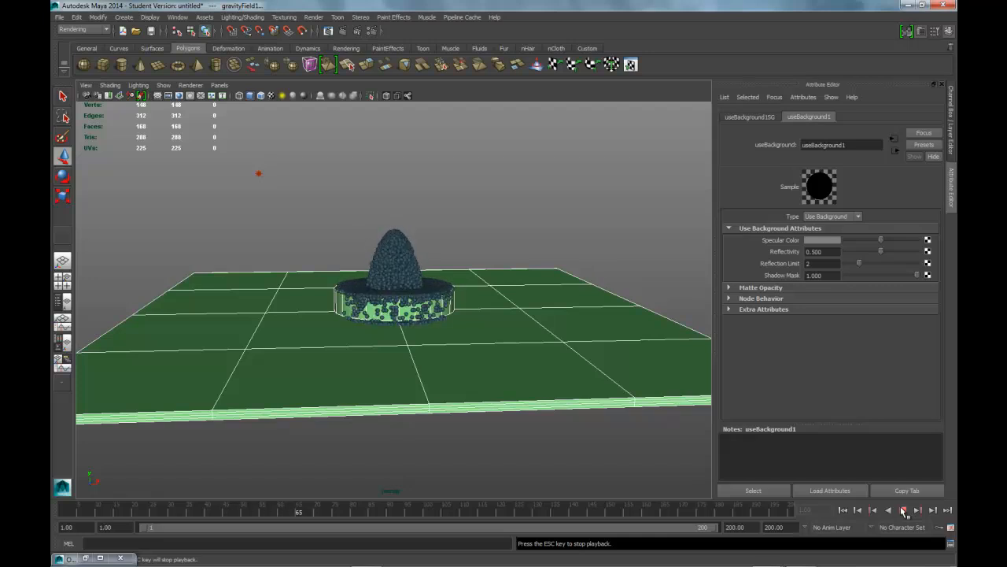
left_click(903, 510)
scroll(542, 413, "up", 3)
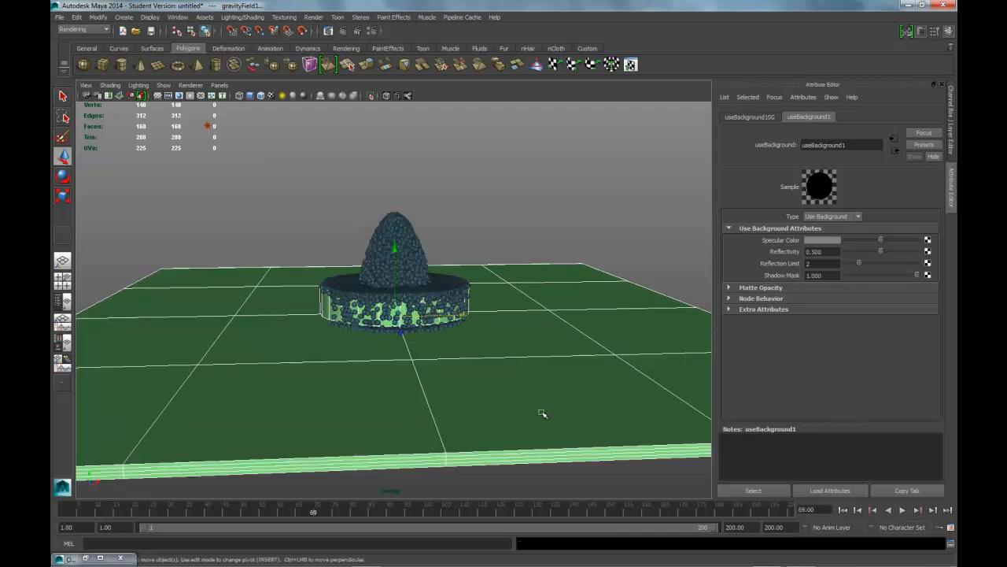
left_click_drag(540, 414, 546, 414, "alt")
scroll(544, 412, "up", 2)
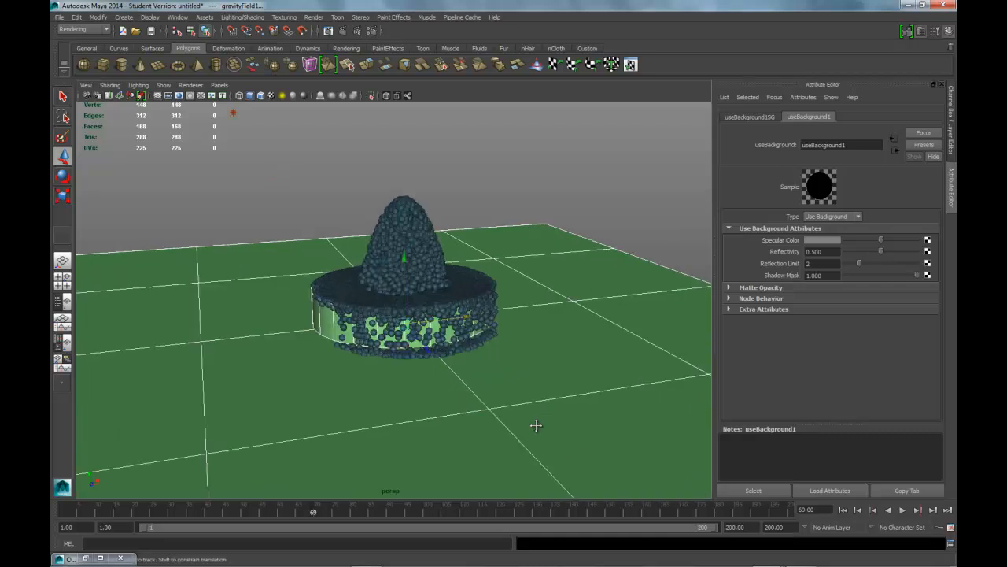
middle_click_drag(536, 425, 523, 432, "alt")
left_click_drag(522, 423, 522, 415, "alt")
Render the current frame from the perspective camera, inspect the result enlarged, and minimize the render window.
key("super")
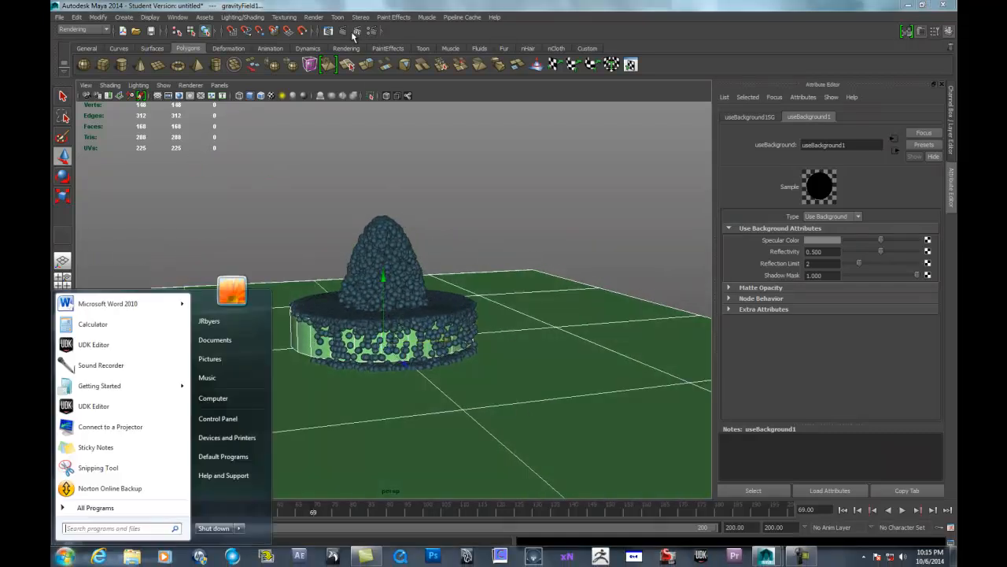
left_click(344, 31)
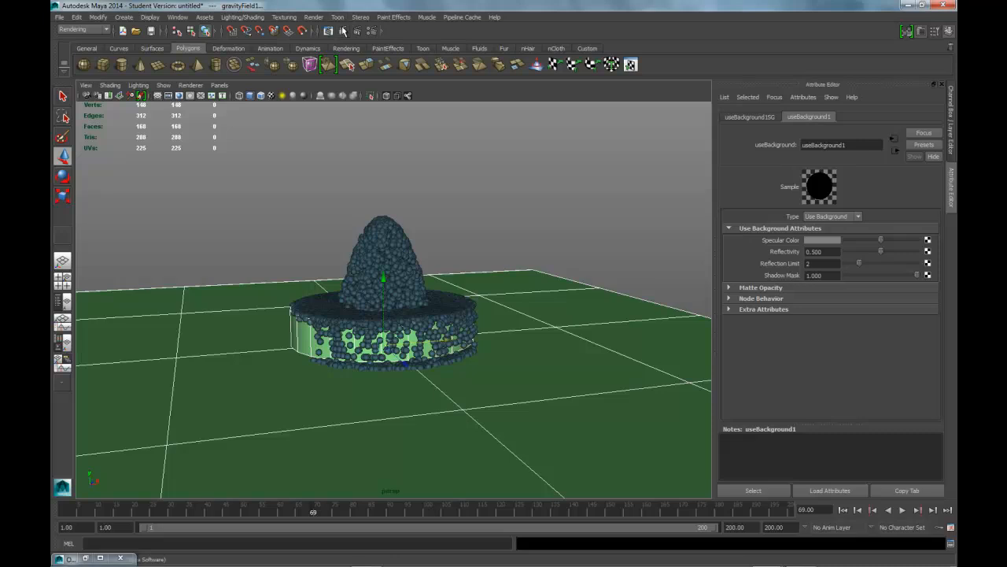
left_click(344, 31)
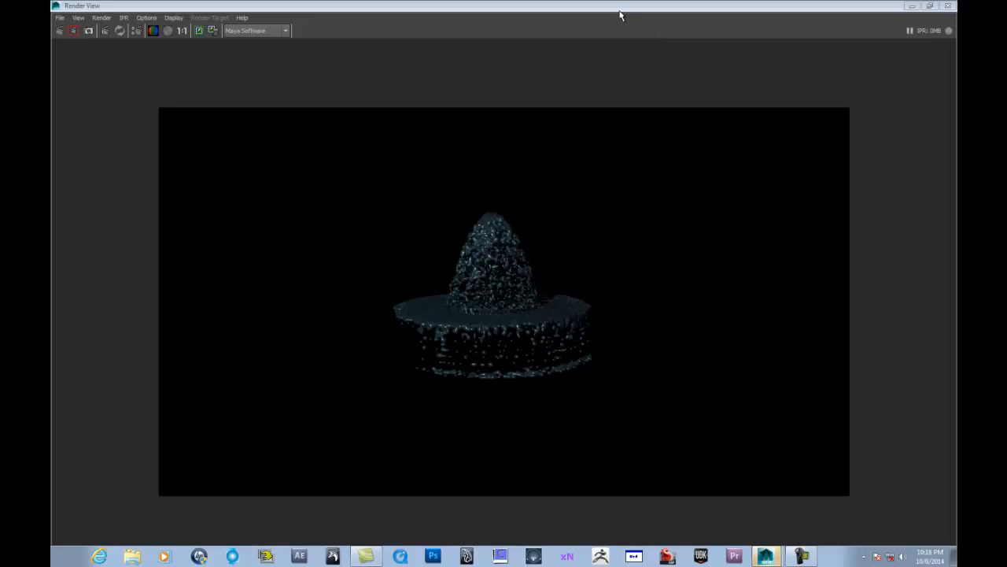
double_click(621, 11)
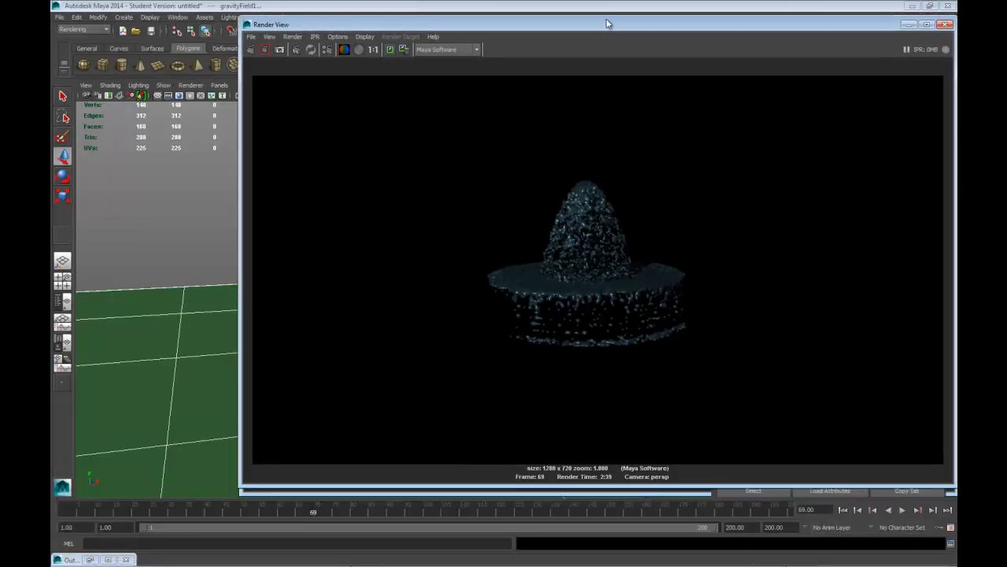
double_click(606, 24)
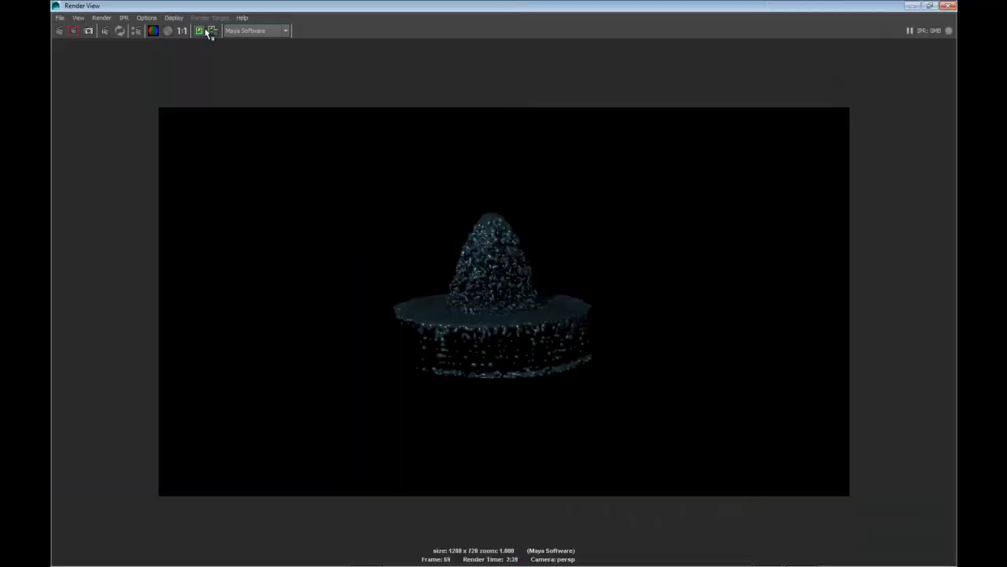
left_click(913, 6)
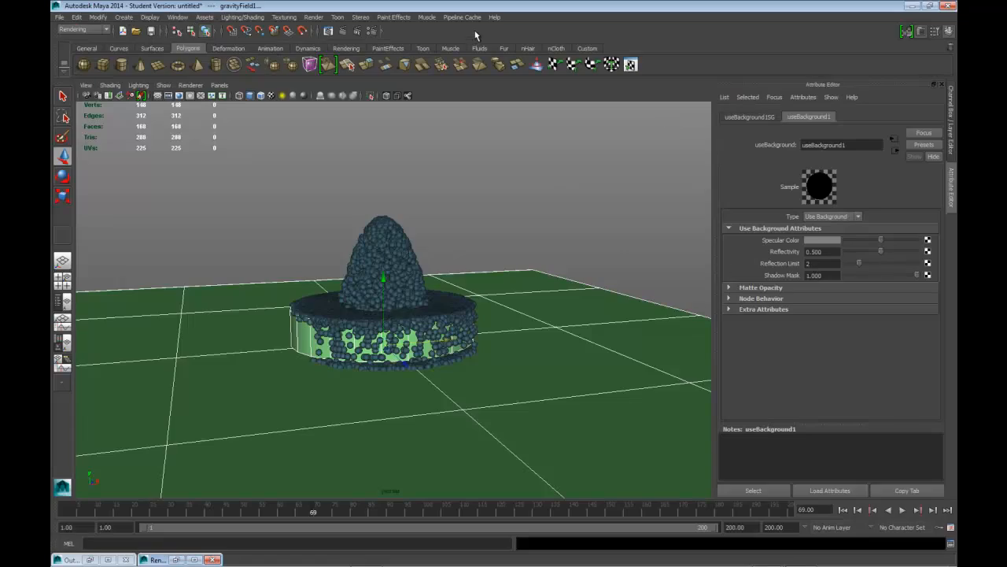
Turn off raytracing in the Maya Software render settings and disable ray trace shadows on the point light.
left_click(357, 31)
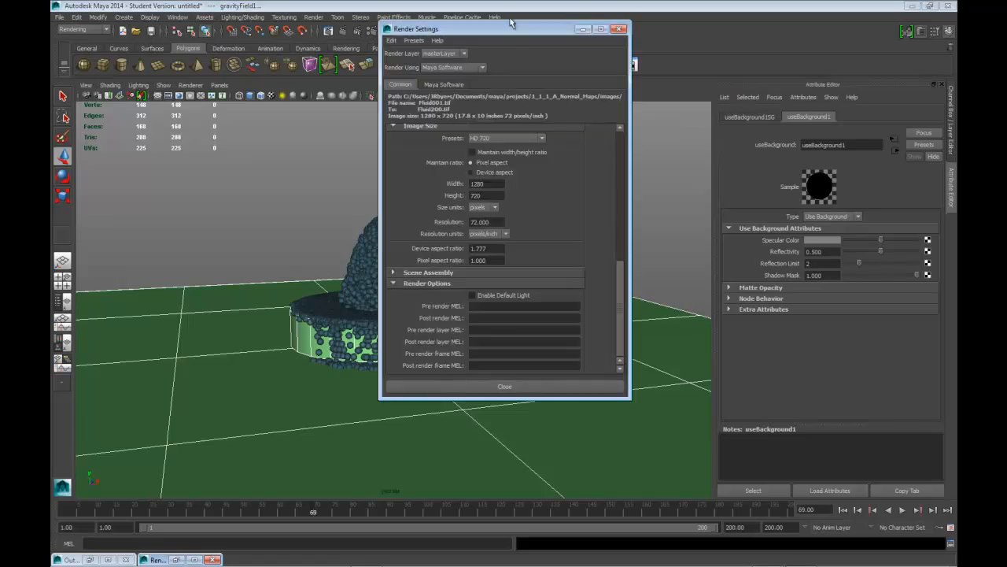
left_click(438, 85)
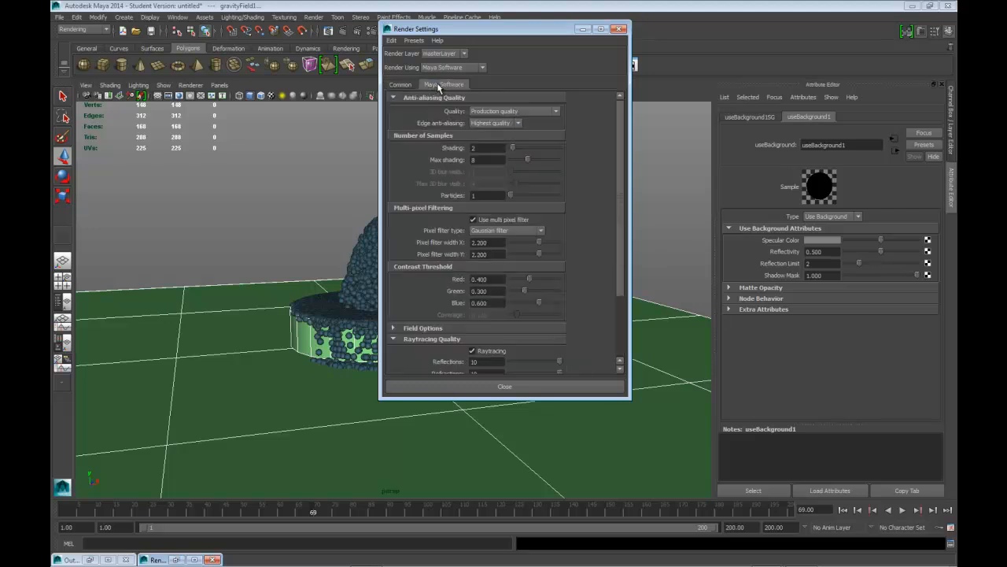
left_click(472, 351)
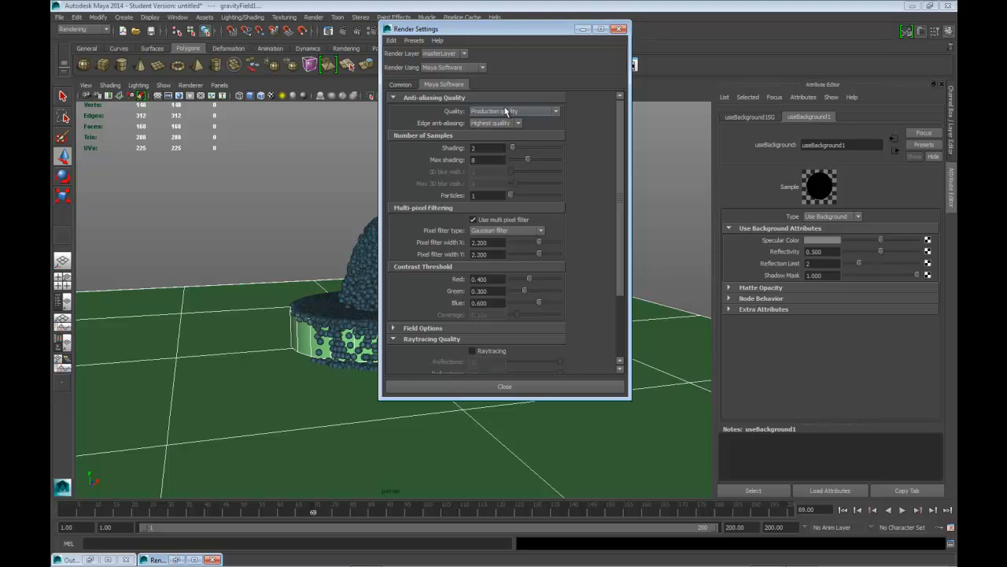
left_click(582, 30)
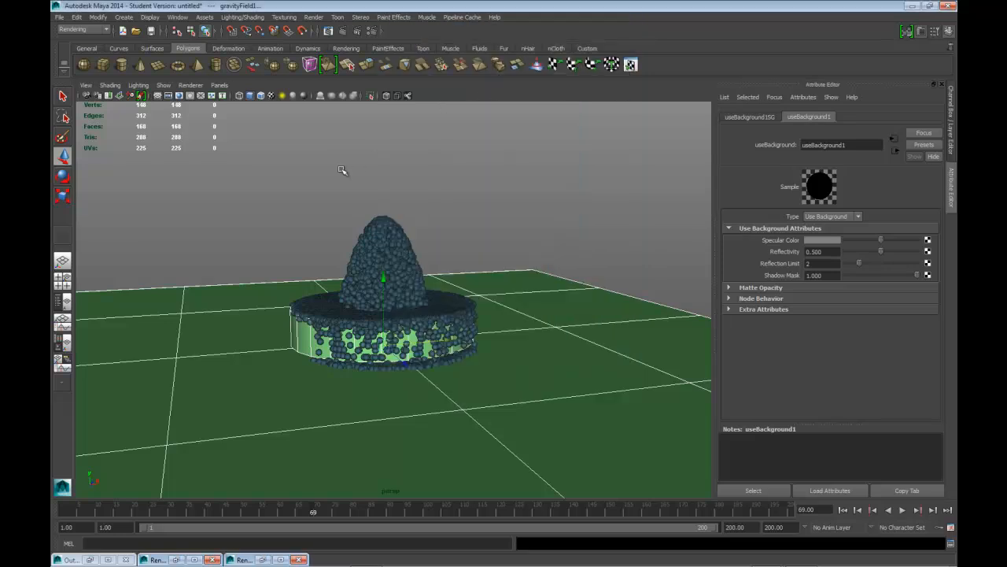
left_click(263, 152)
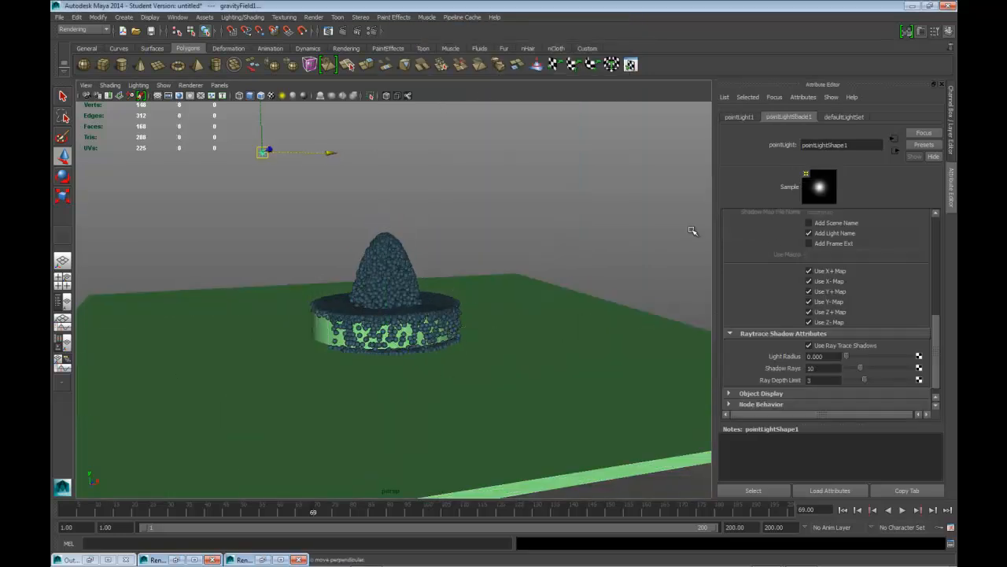
left_click(809, 345)
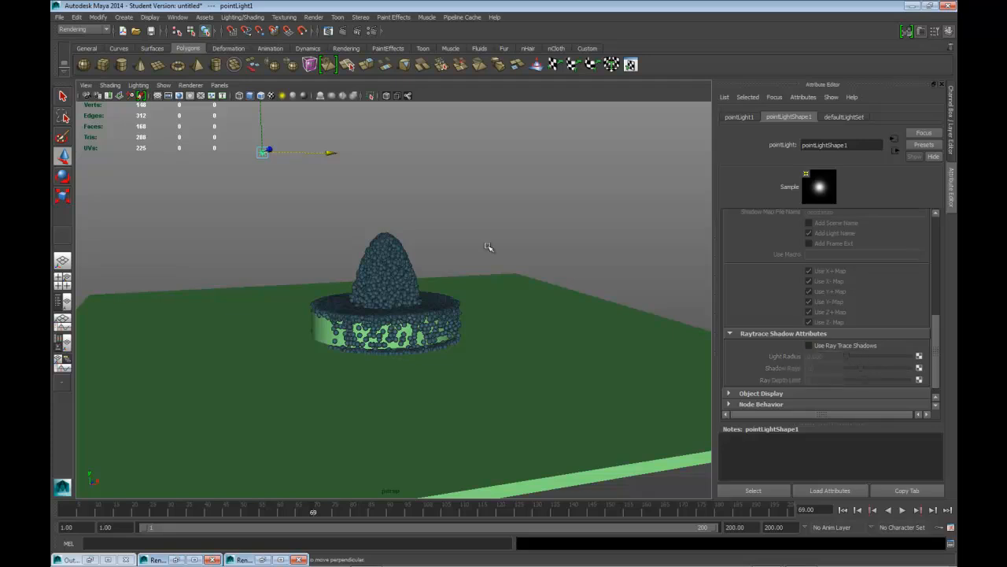
Render a closer view of the particle mound without raytracing and review the image.
scroll(483, 242, "up", 2)
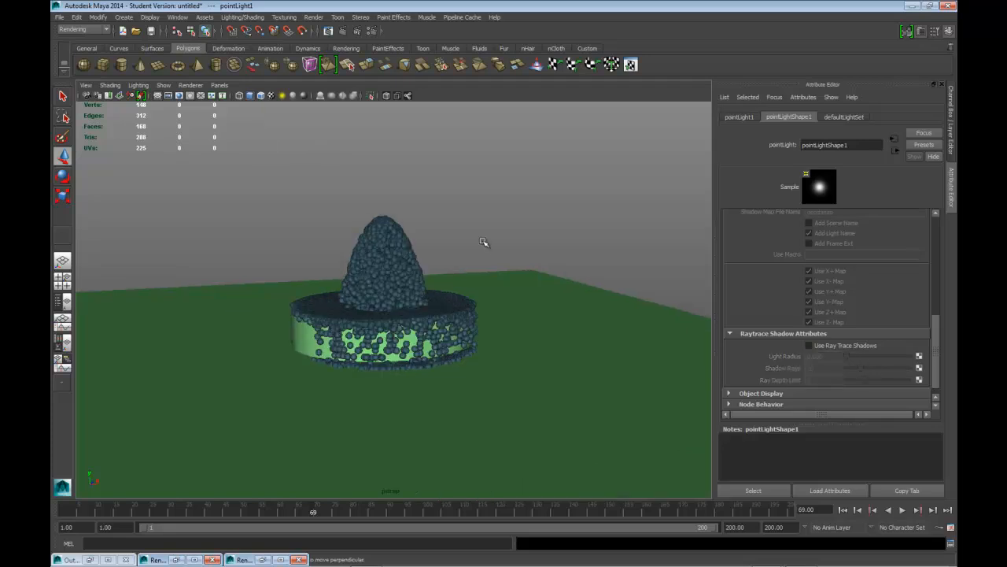
scroll(483, 241, "up", 1)
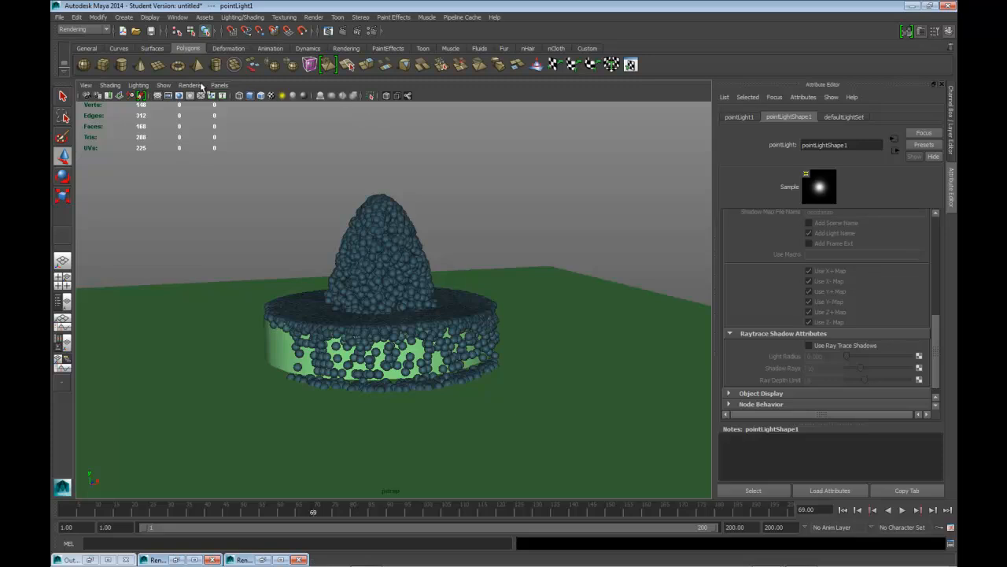
left_click(346, 31)
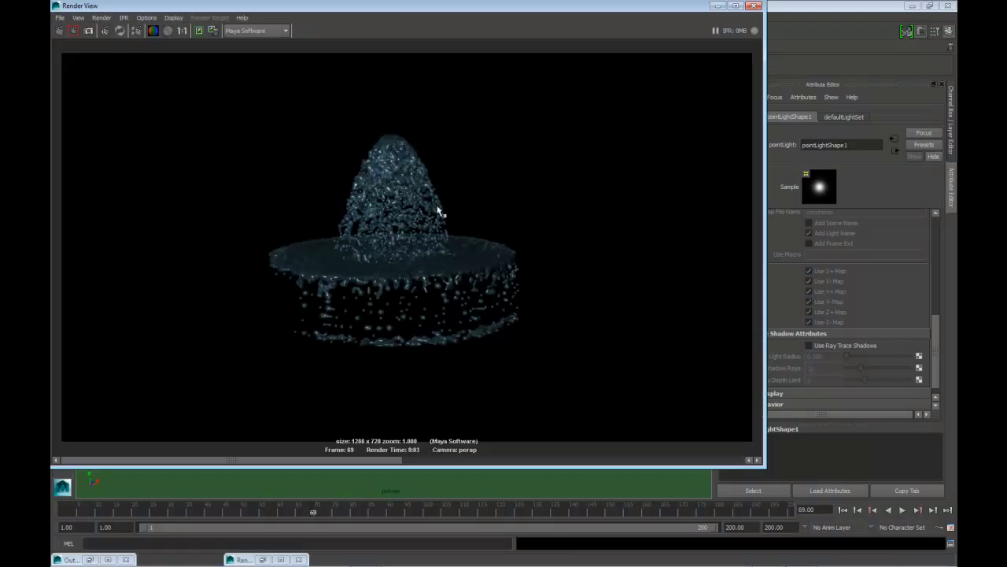
left_click_drag(285, 10, 310, 41)
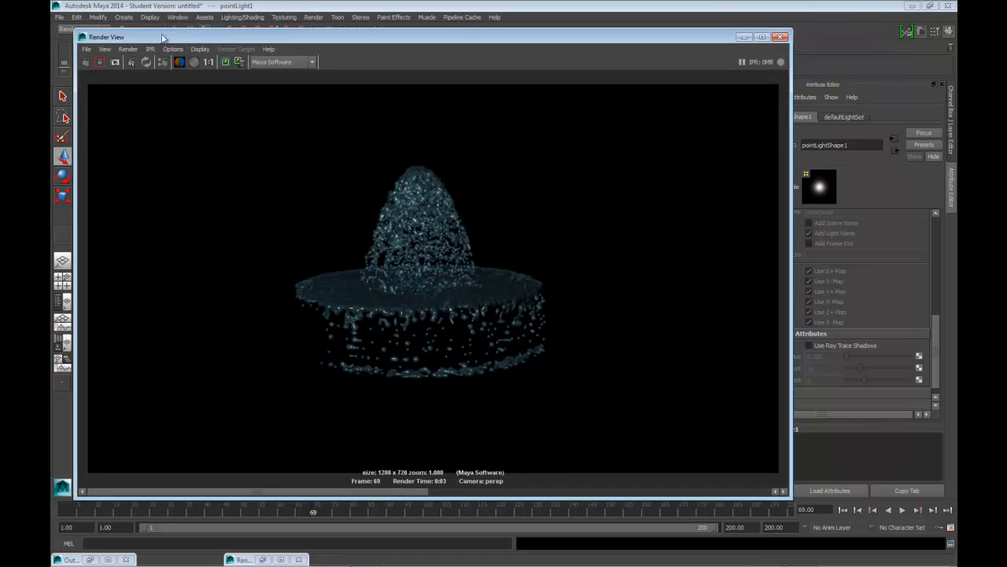
left_click(743, 37)
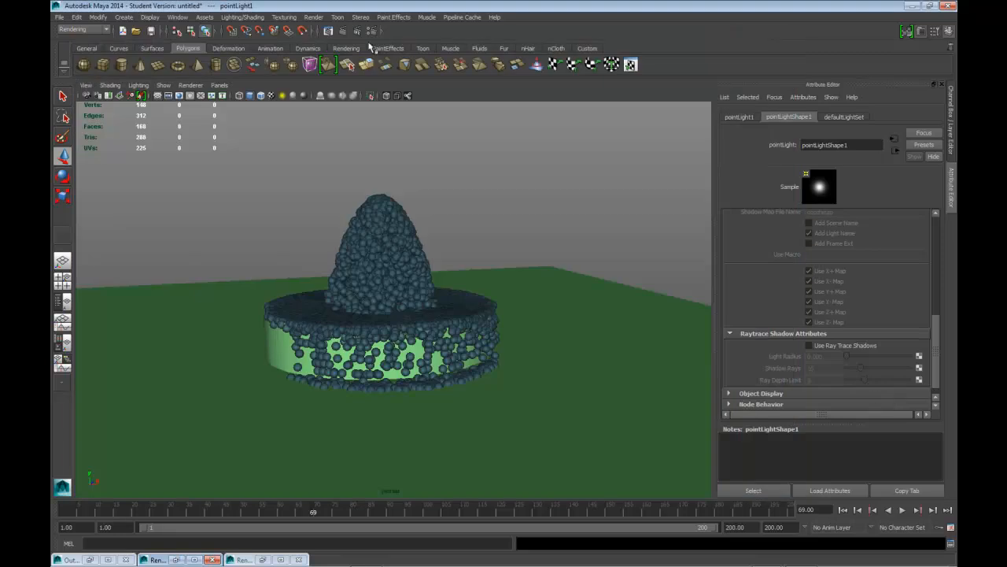
Rename the particles' Blinn material to Water and increase its transparency.
left_click(373, 31)
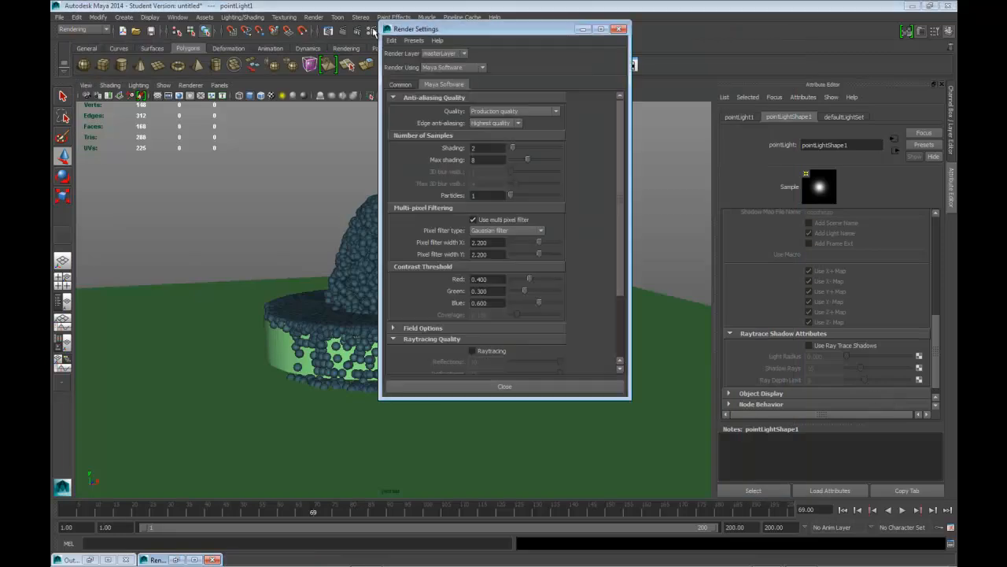
left_click(583, 29)
left_click(389, 228)
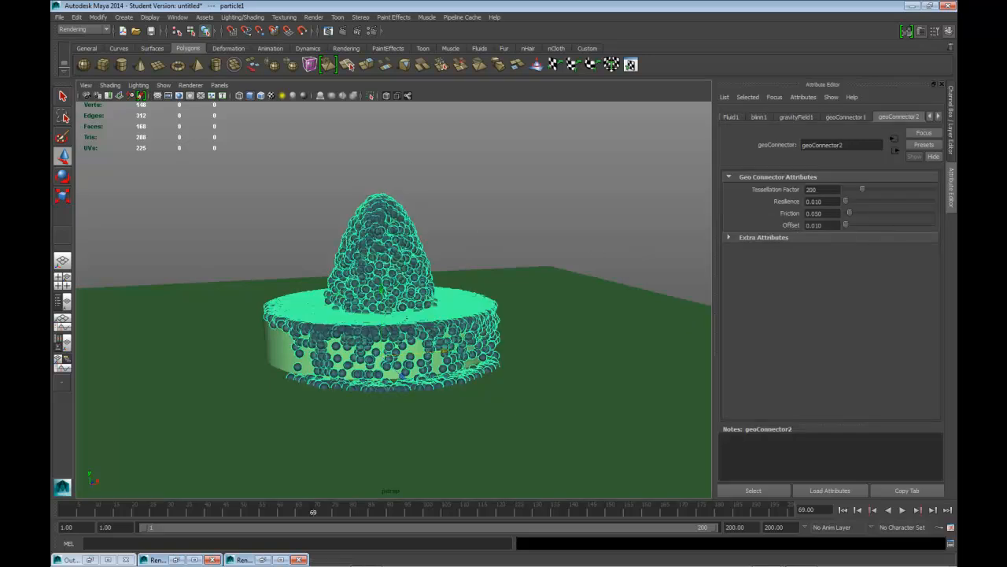
left_click(939, 117)
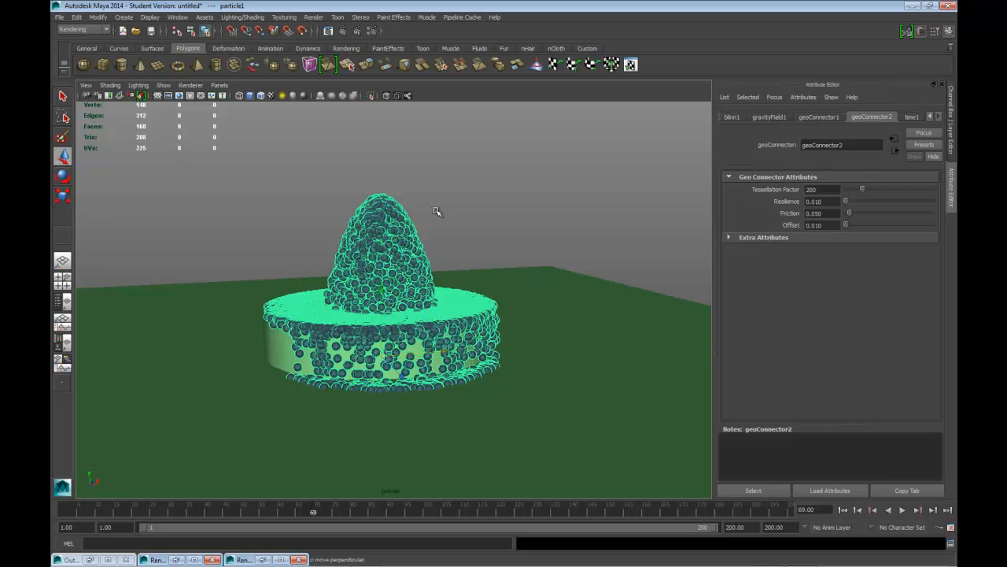
left_click(734, 117)
left_click_drag(841, 145, 731, 143)
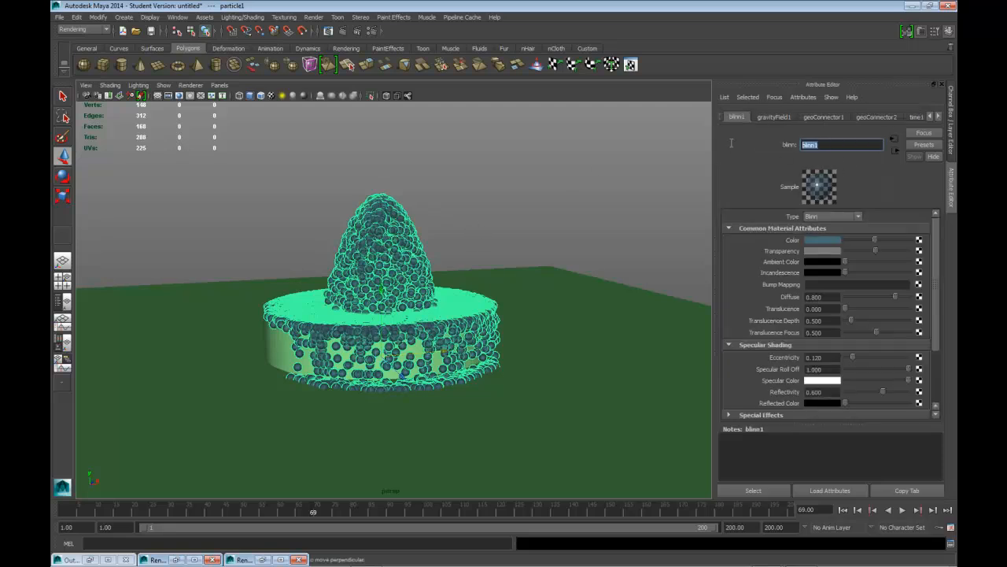
type("Water")
key("Return")
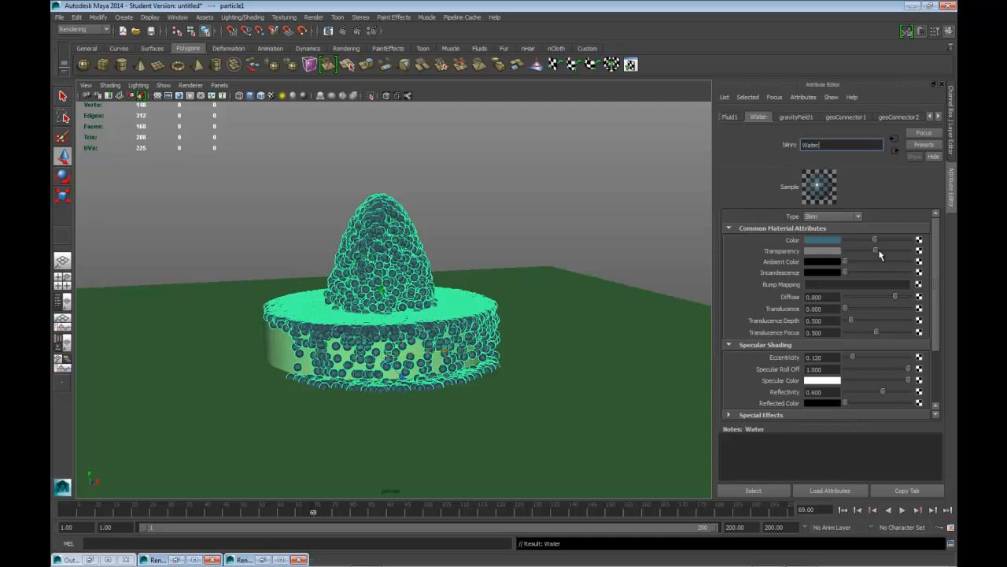
left_click_drag(876, 251, 890, 252)
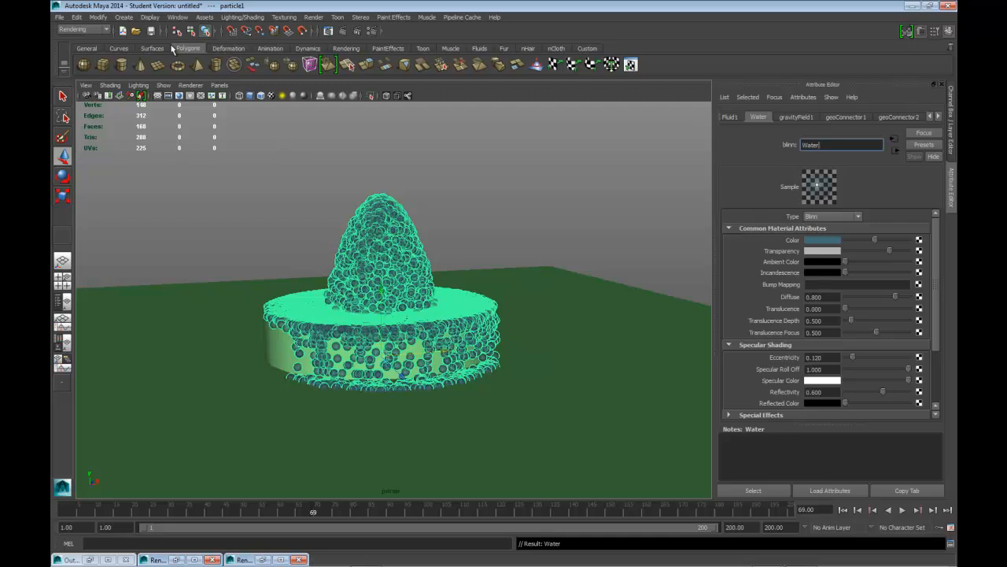
Duplicate the point light and move the copy behind the particle mound along negative Z, shifted toward positive X.
scroll(264, 148, "down", 4)
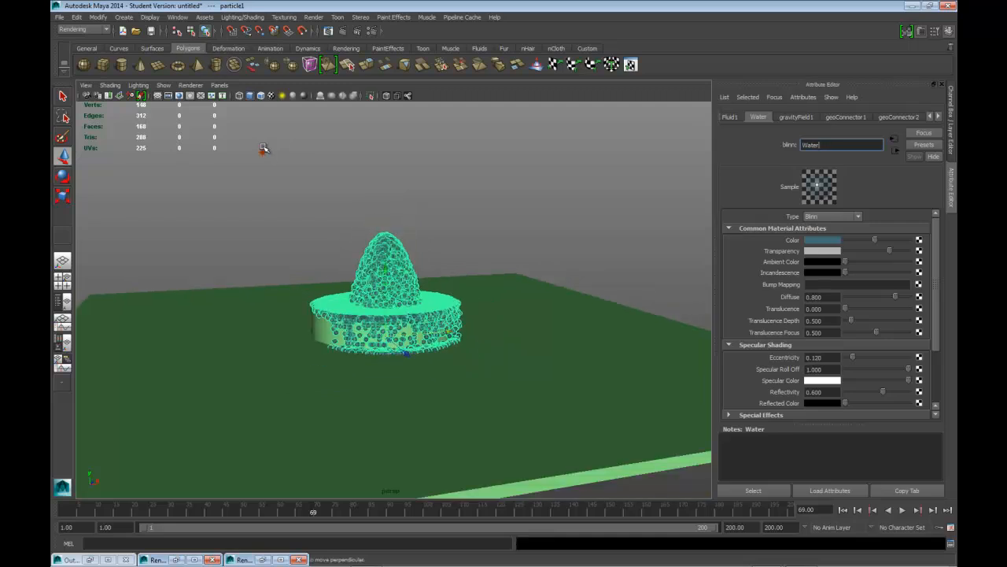
left_click(264, 152)
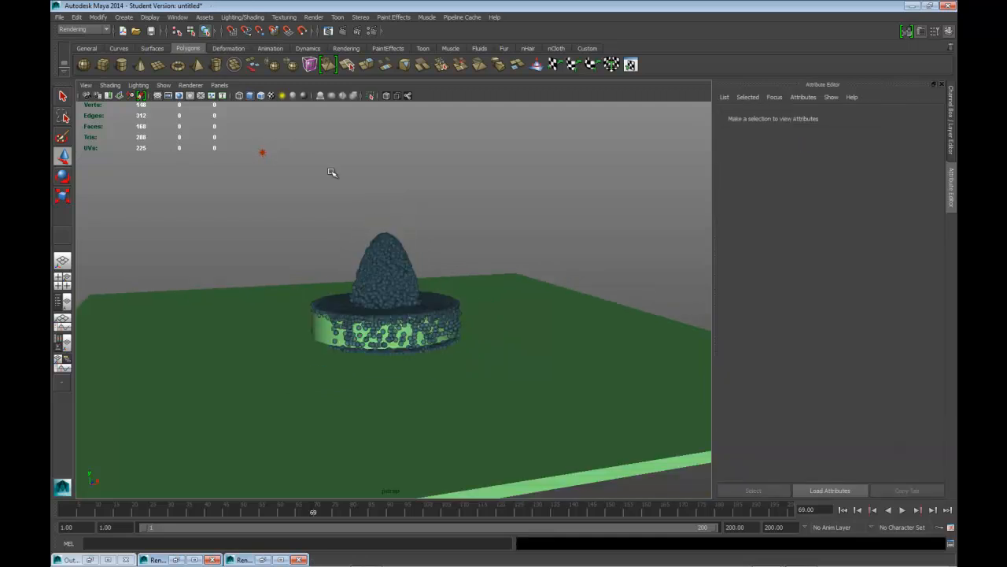
left_click(264, 151)
key("ctrl+d")
key("space")
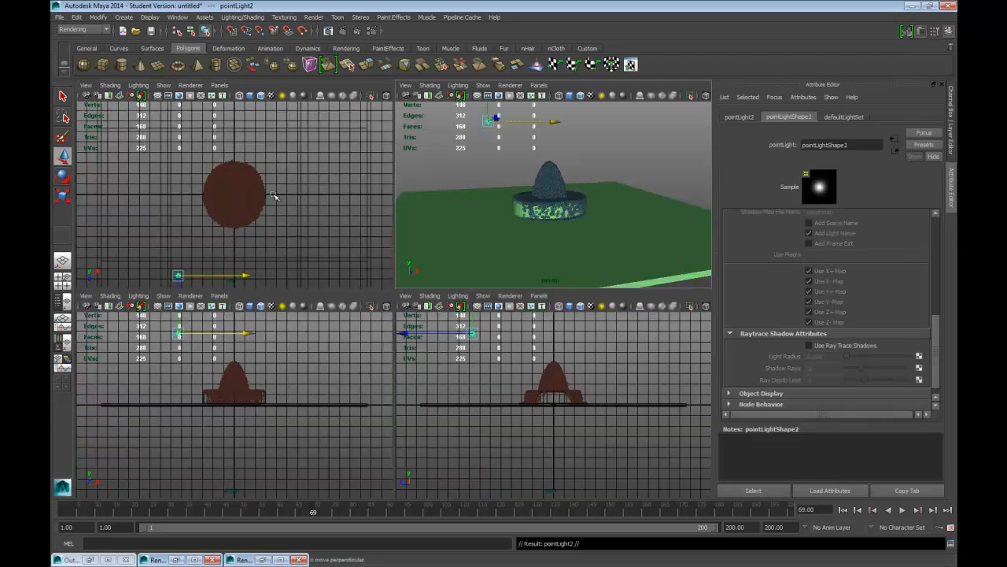
scroll(250, 238, "down", 2)
left_click_drag(197, 267, 214, 136)
left_click_drag(264, 117, 320, 115)
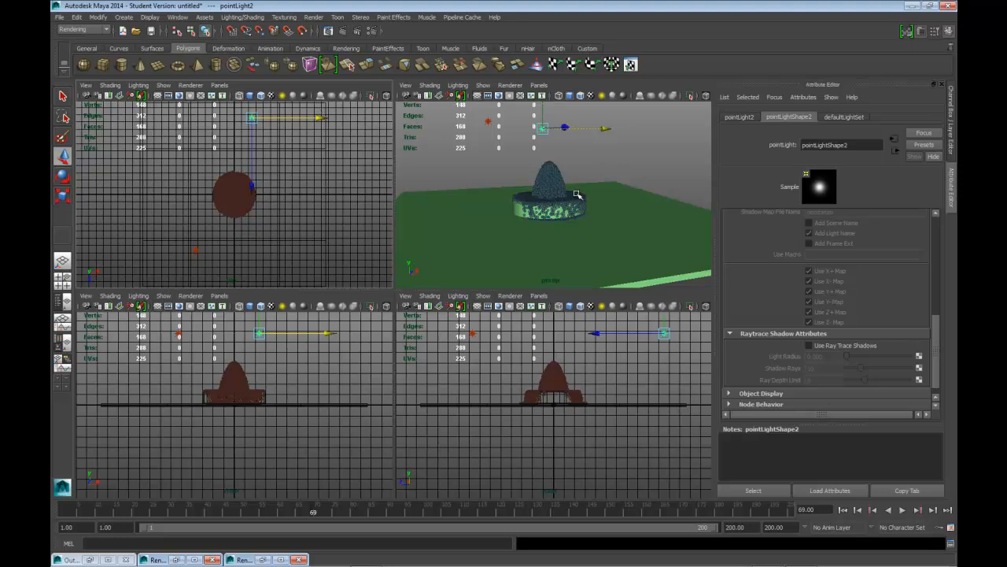
scroll(579, 213, "up", 5)
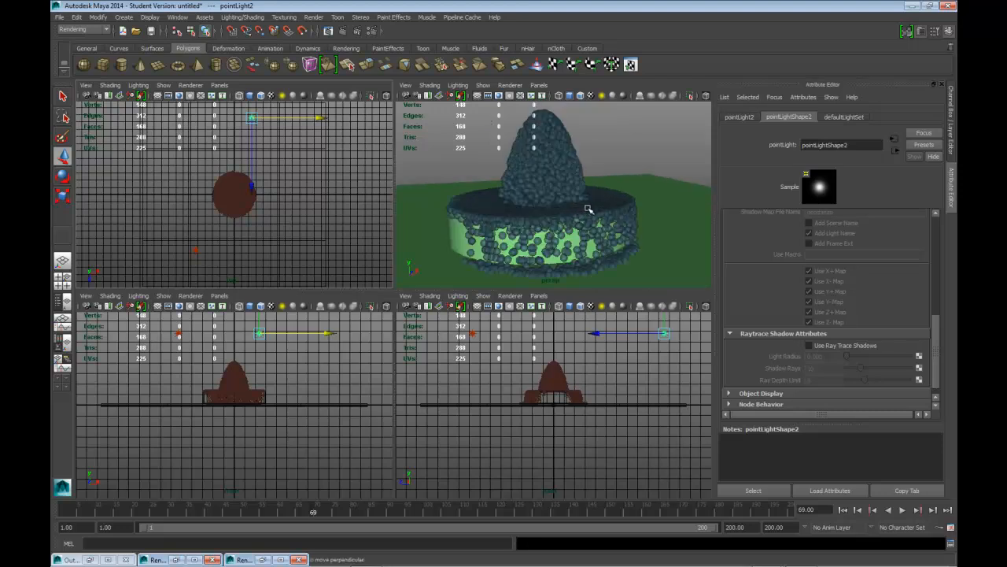
Render a closer perspective view of the particle mound at frame 69, keep the image, and compare it with the earlier render.
scroll(588, 209, "down", 3)
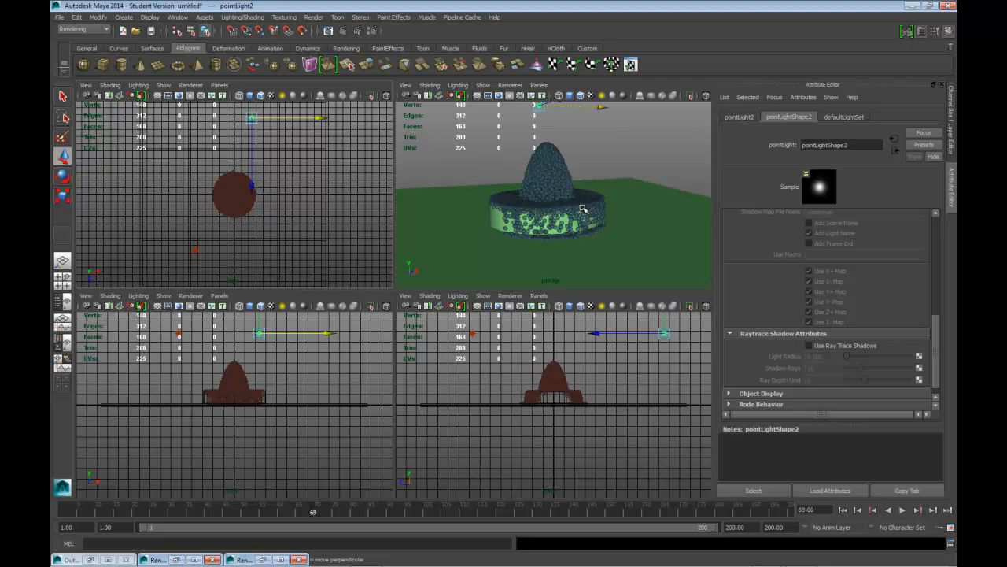
scroll(583, 208, "up", 2)
key("space")
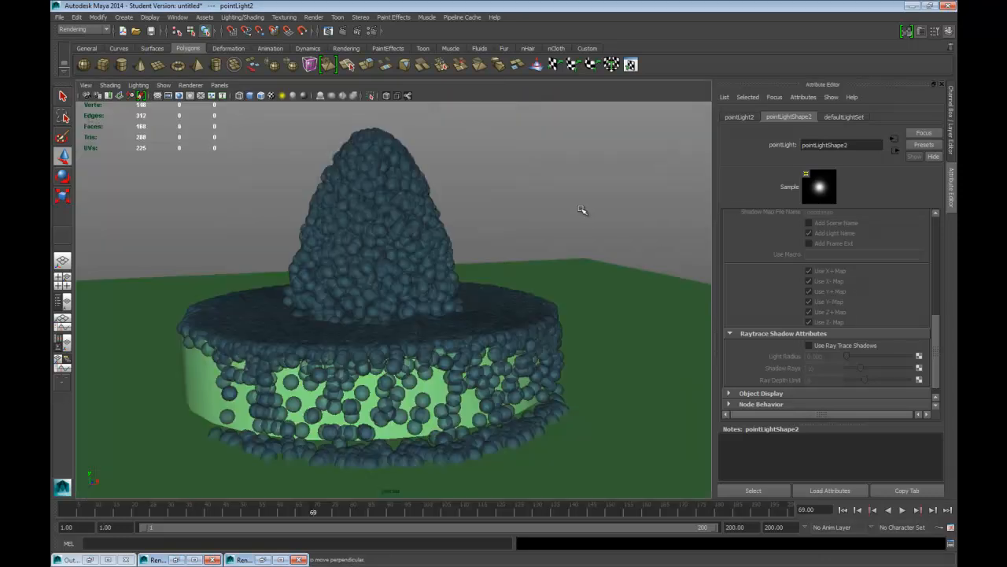
left_click(332, 30)
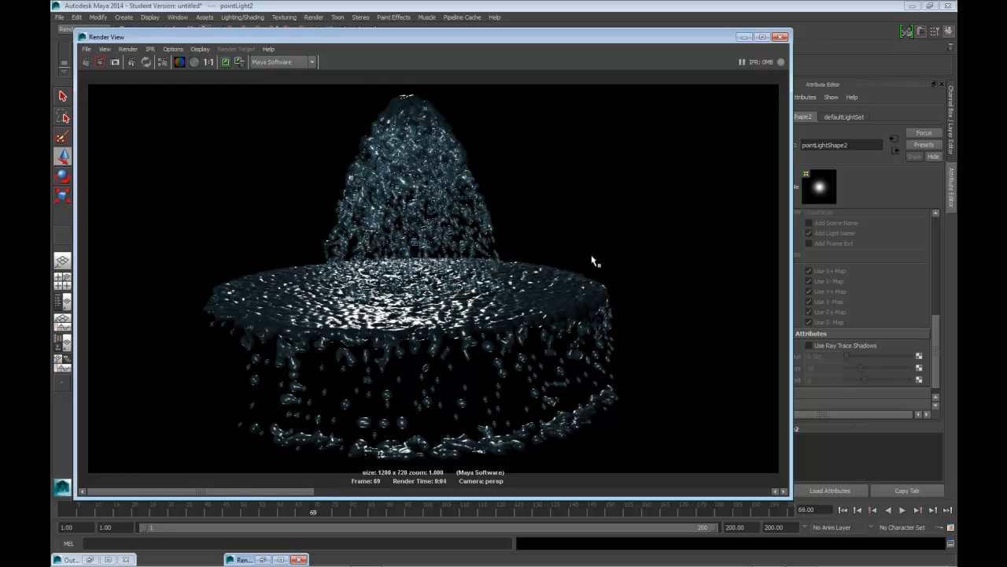
left_click(225, 61)
left_click_drag(154, 495, 507, 504)
left_click(376, 500)
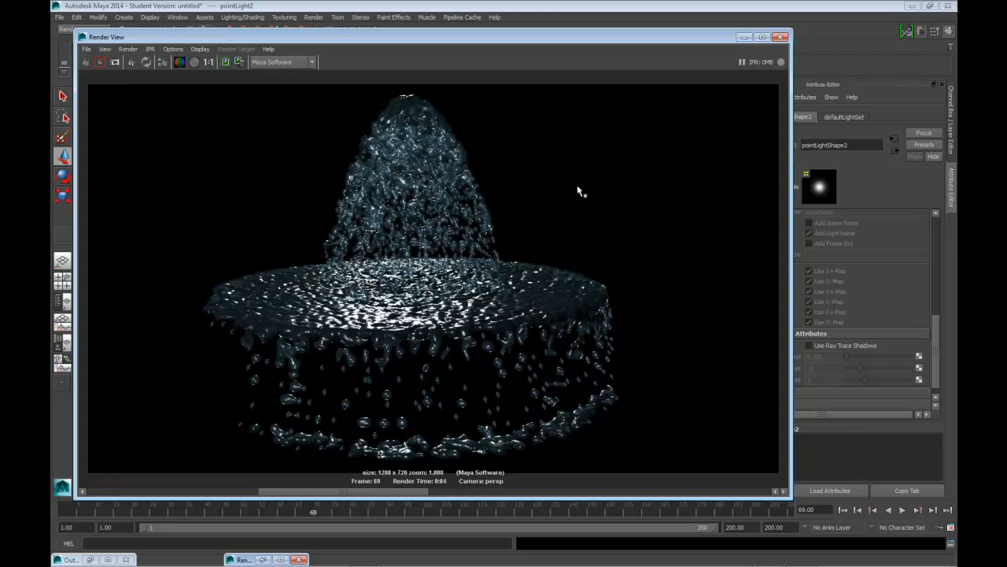
left_click(238, 62)
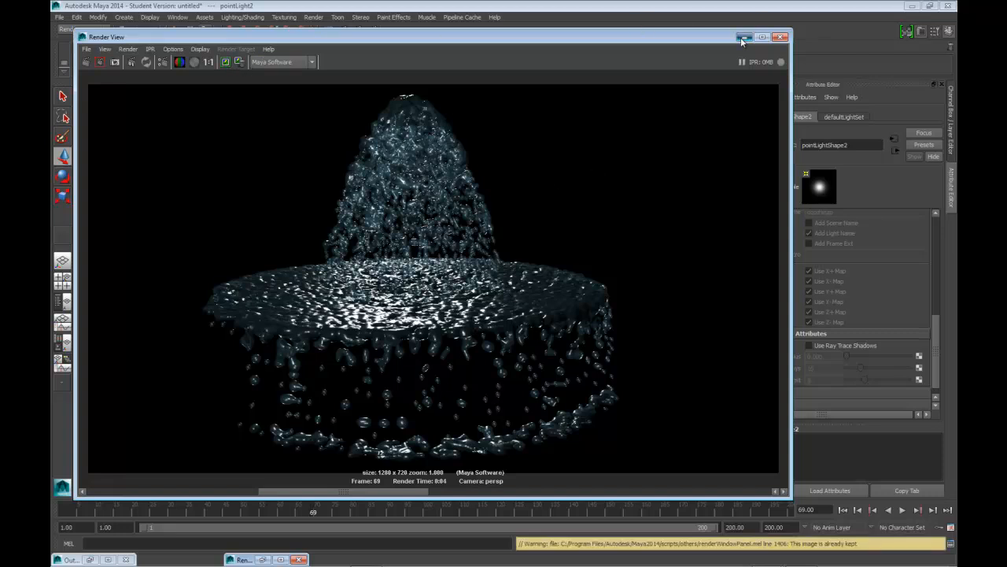
left_click(744, 37)
Turn off Emit Specular on the second point light and shift the light slightly toward positive X behind the mound.
scroll(557, 227, "down", 3)
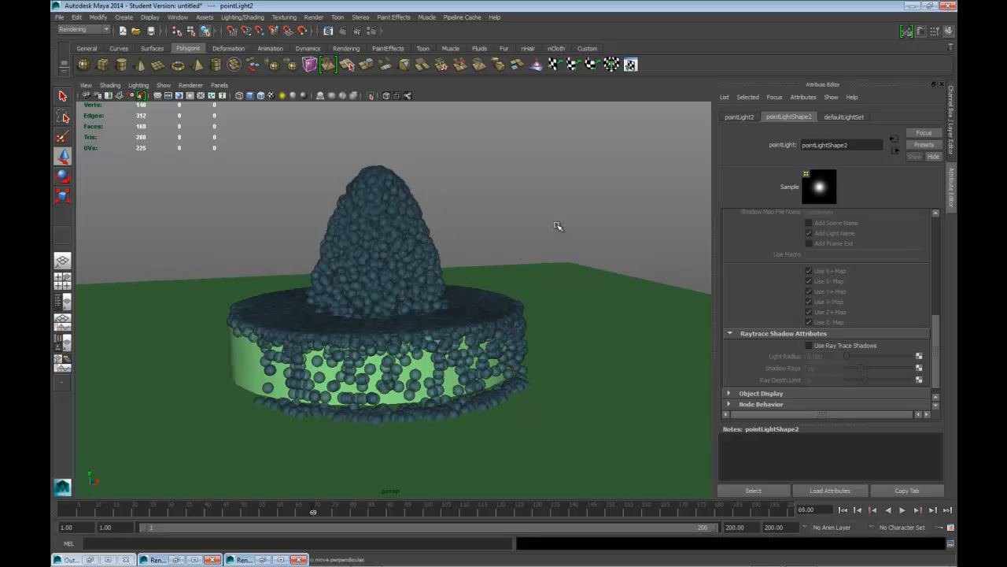
scroll(557, 227, "down", 3)
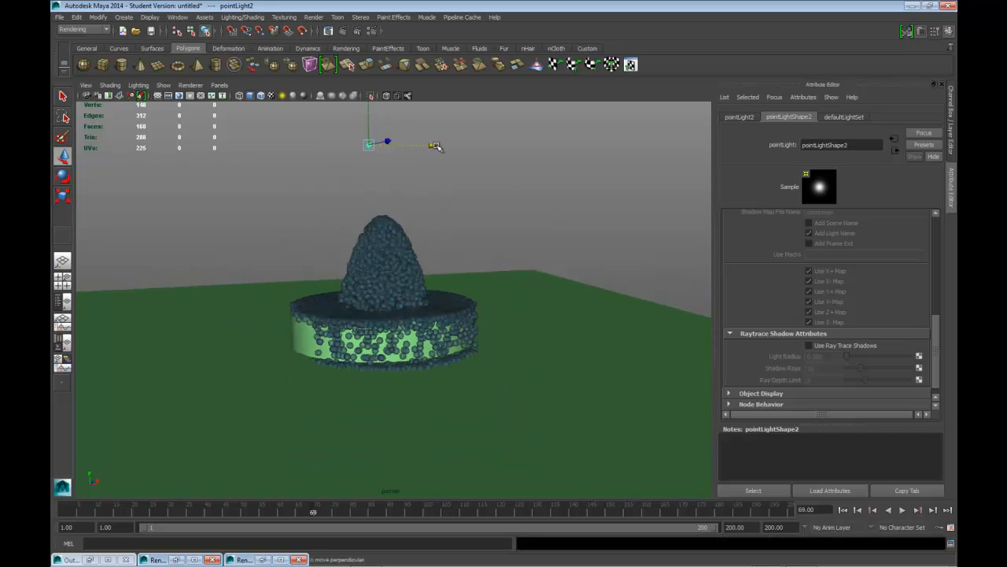
left_click_drag(445, 147, 543, 156)
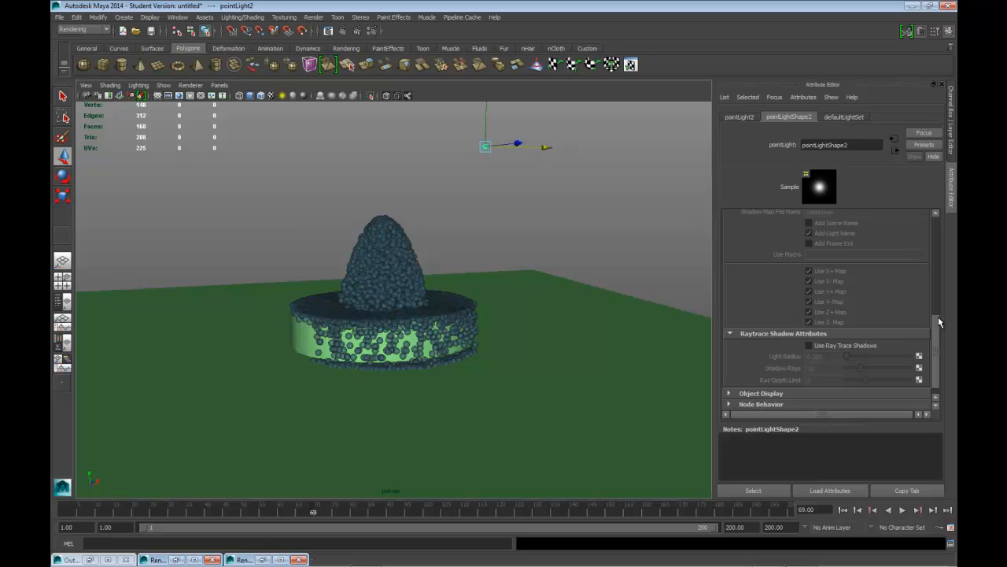
left_click_drag(938, 321, 942, 216)
left_click(885, 273)
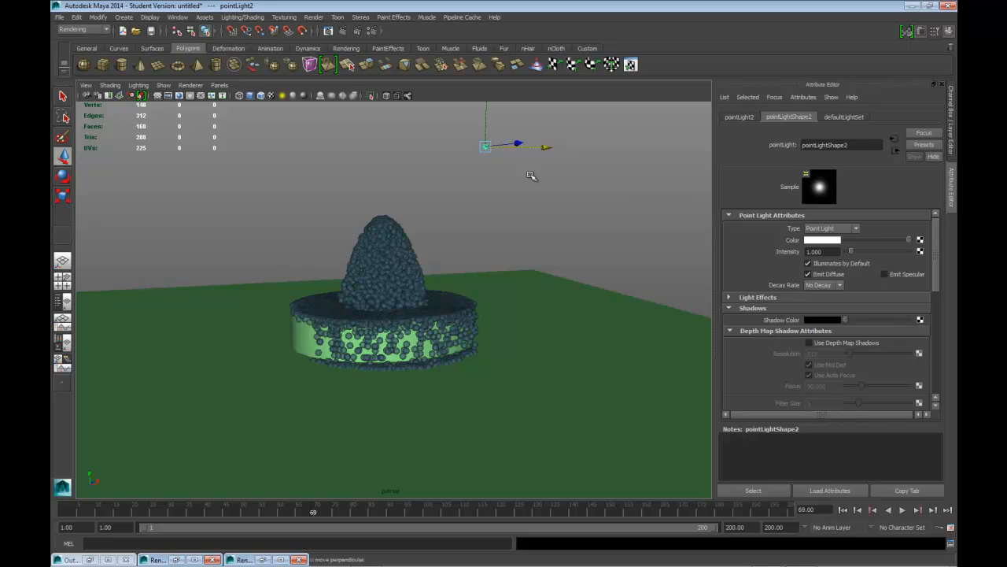
left_click_drag(546, 147, 469, 146)
scroll(478, 212, "up", 2)
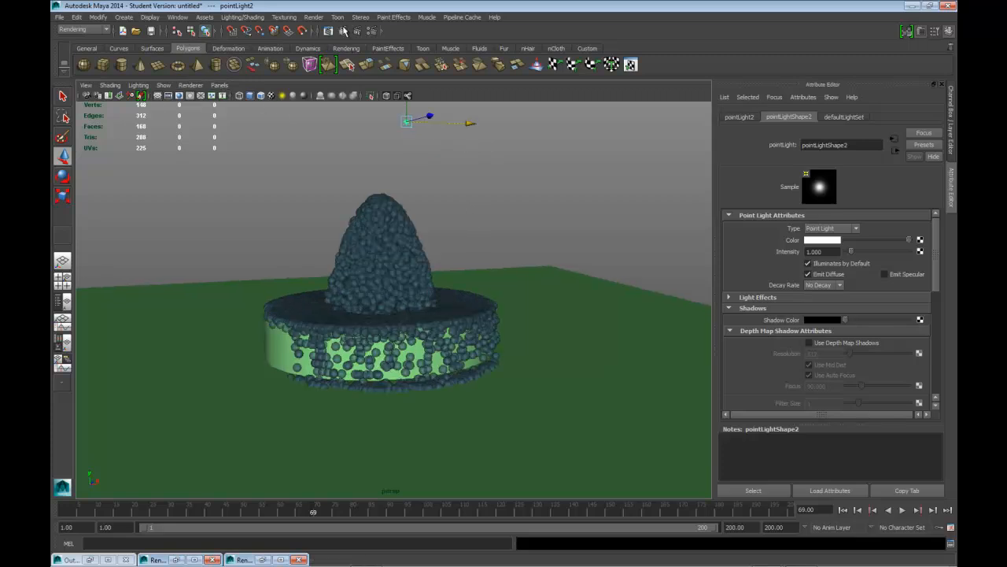
Render the perspective view with the second light's specular off, keep the image, and close the render window.
left_click(343, 30)
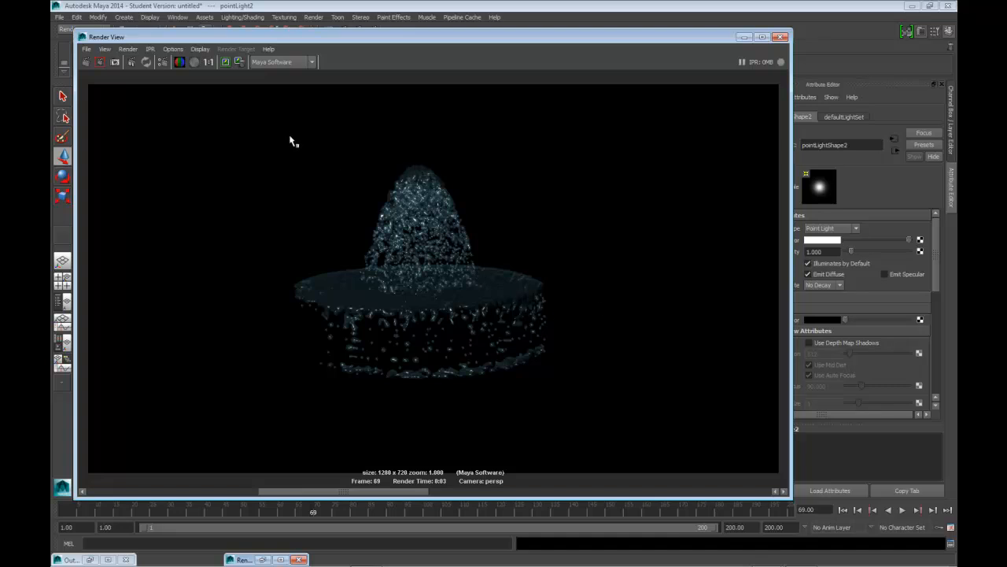
left_click(225, 62)
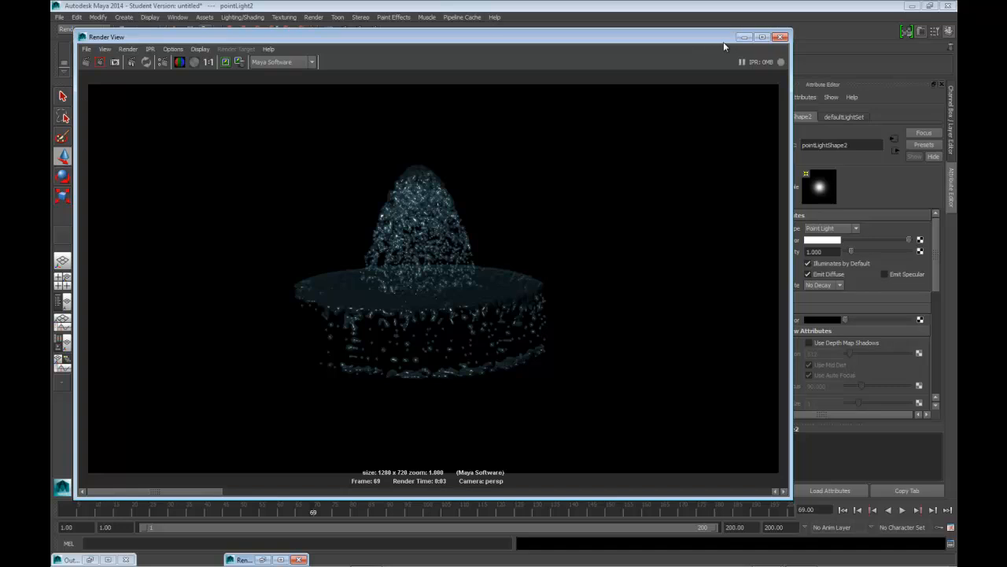
left_click(779, 38)
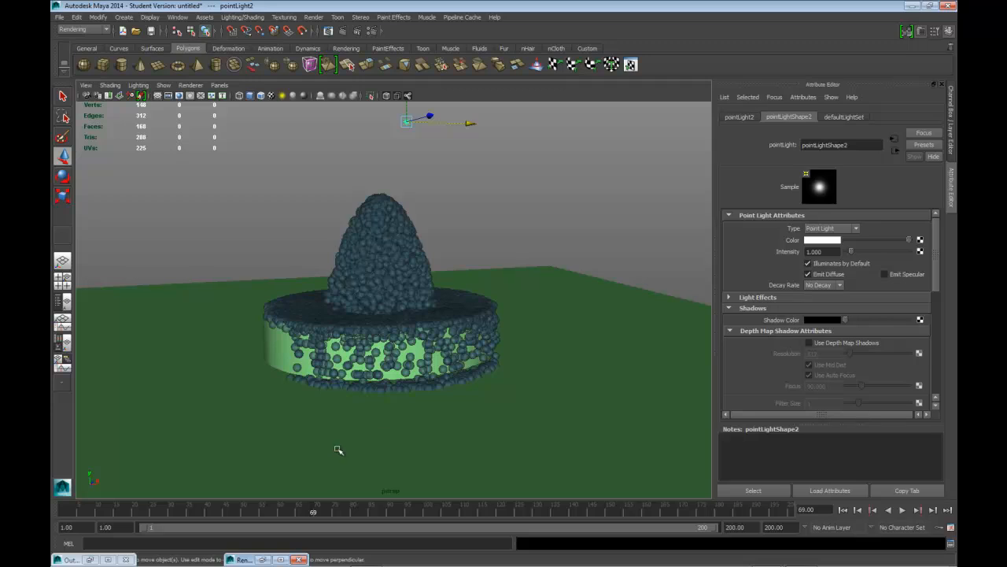
Select the Rate channel of the Fluid1 emitter at frame 1 and check its keying commands.
left_click_drag(310, 515, 117, 495)
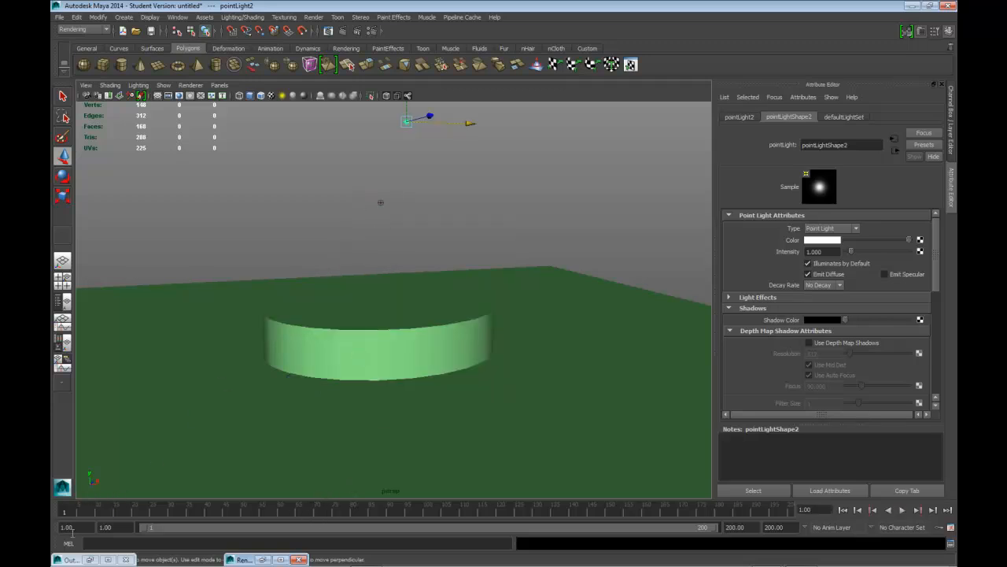
left_click(67, 559)
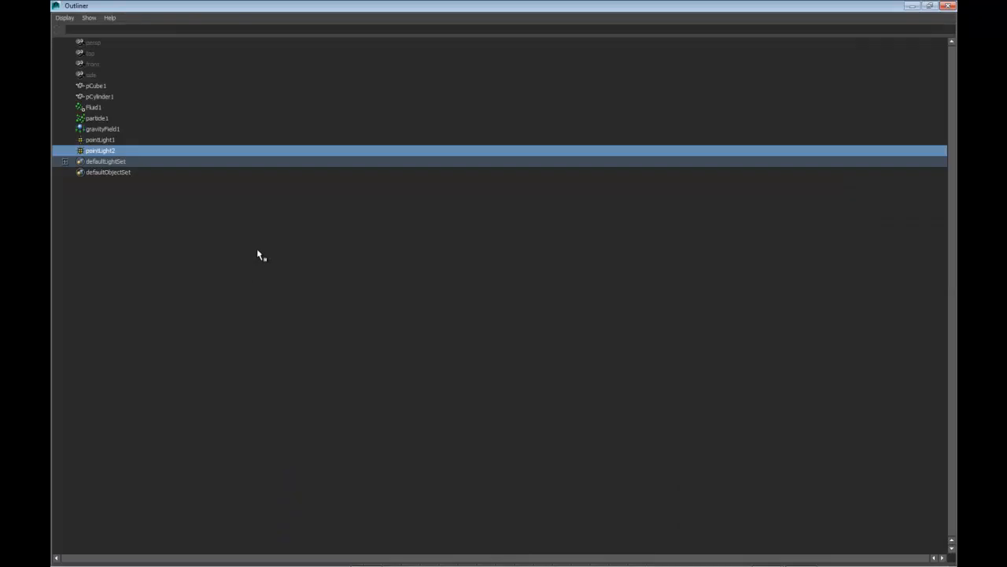
left_click(94, 108)
left_click(911, 8)
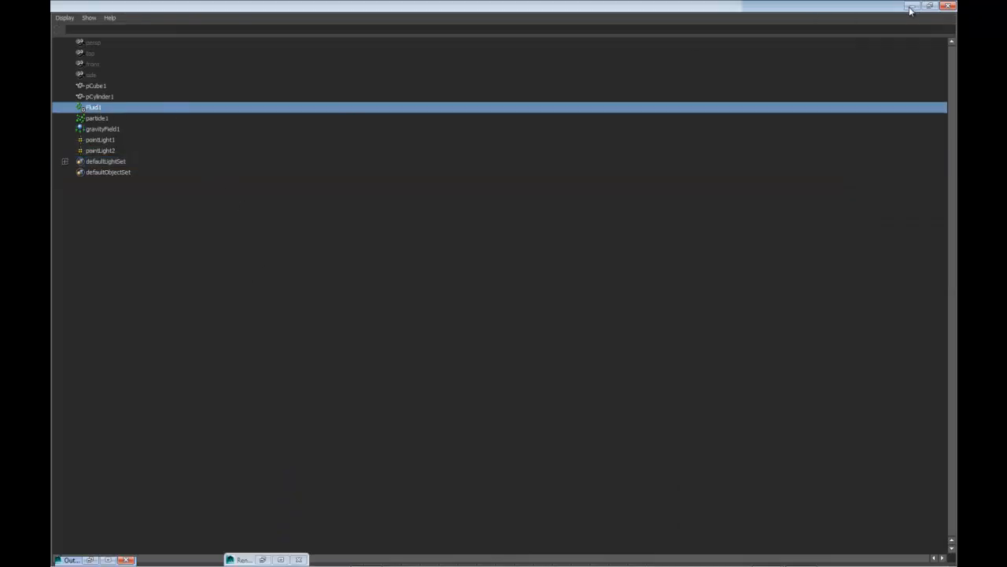
key("ctrl+a")
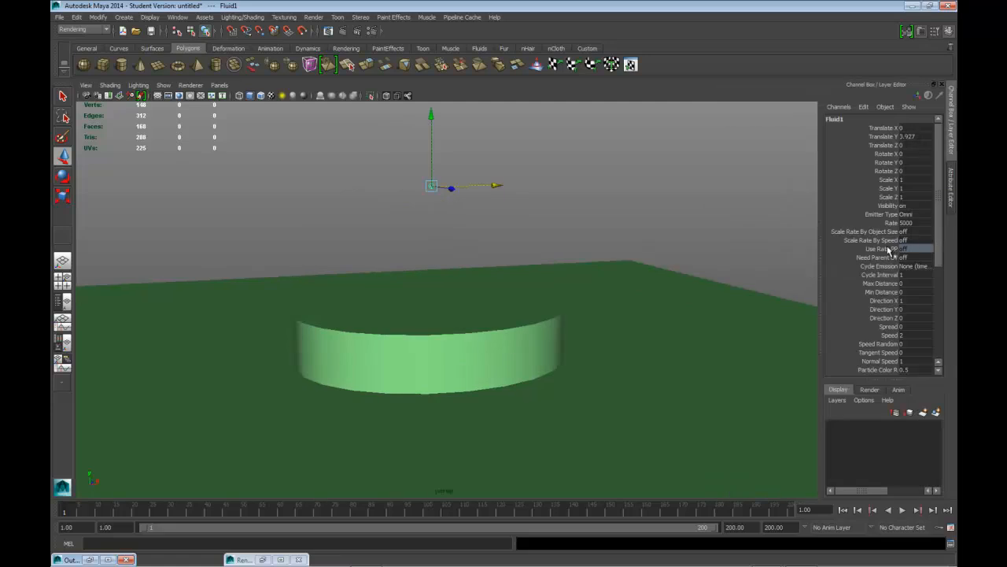
left_click(903, 223)
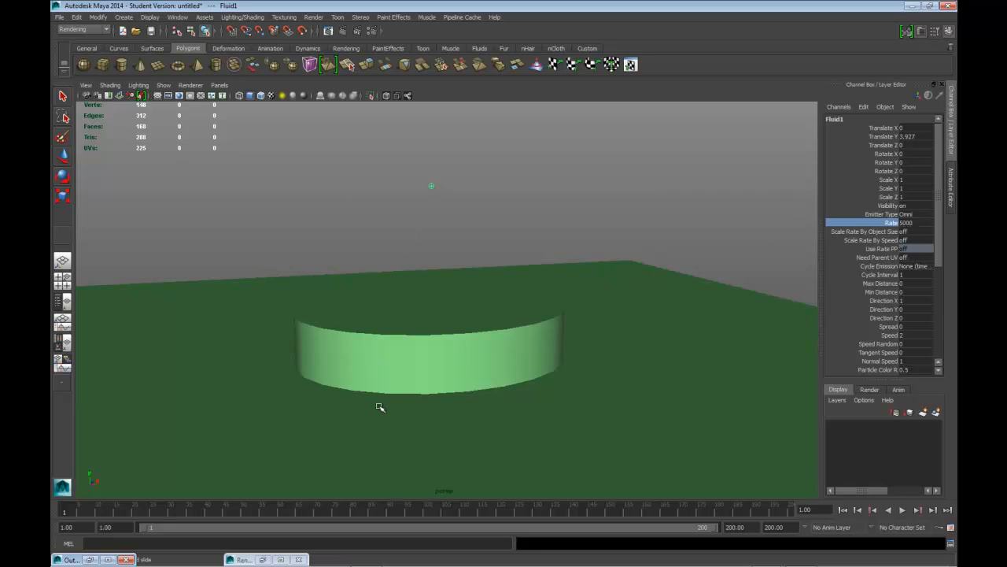
right_click(883, 226)
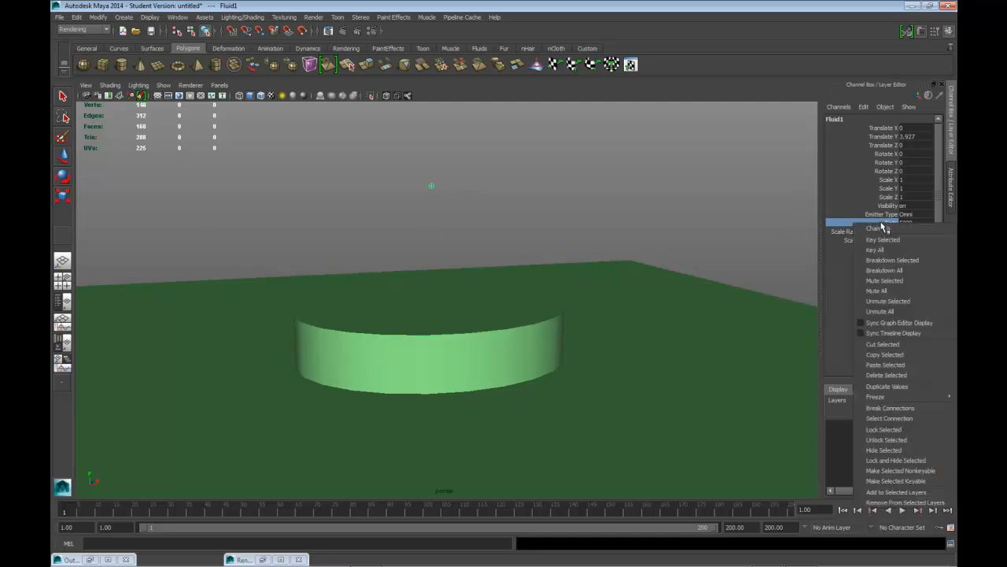
left_click(643, 94)
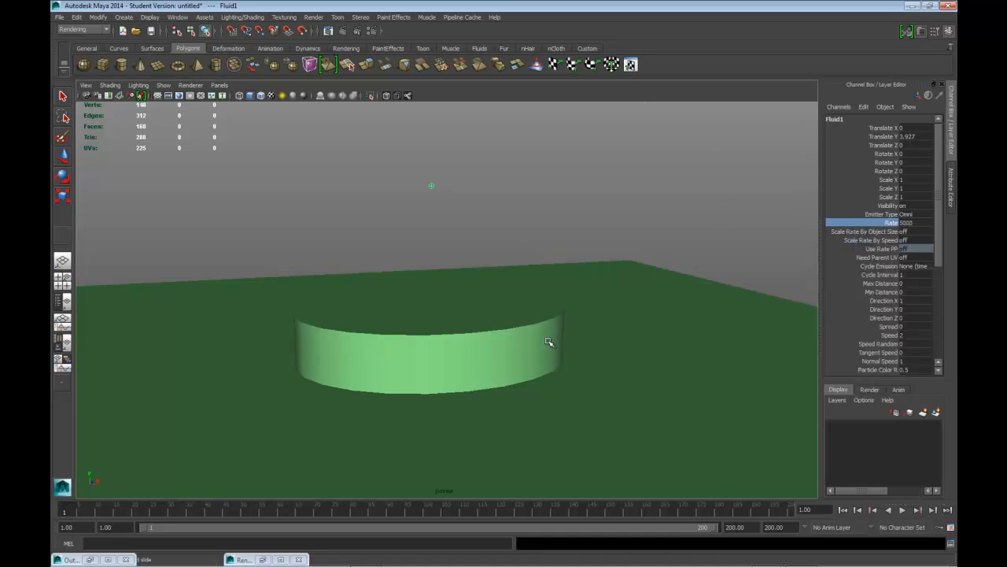